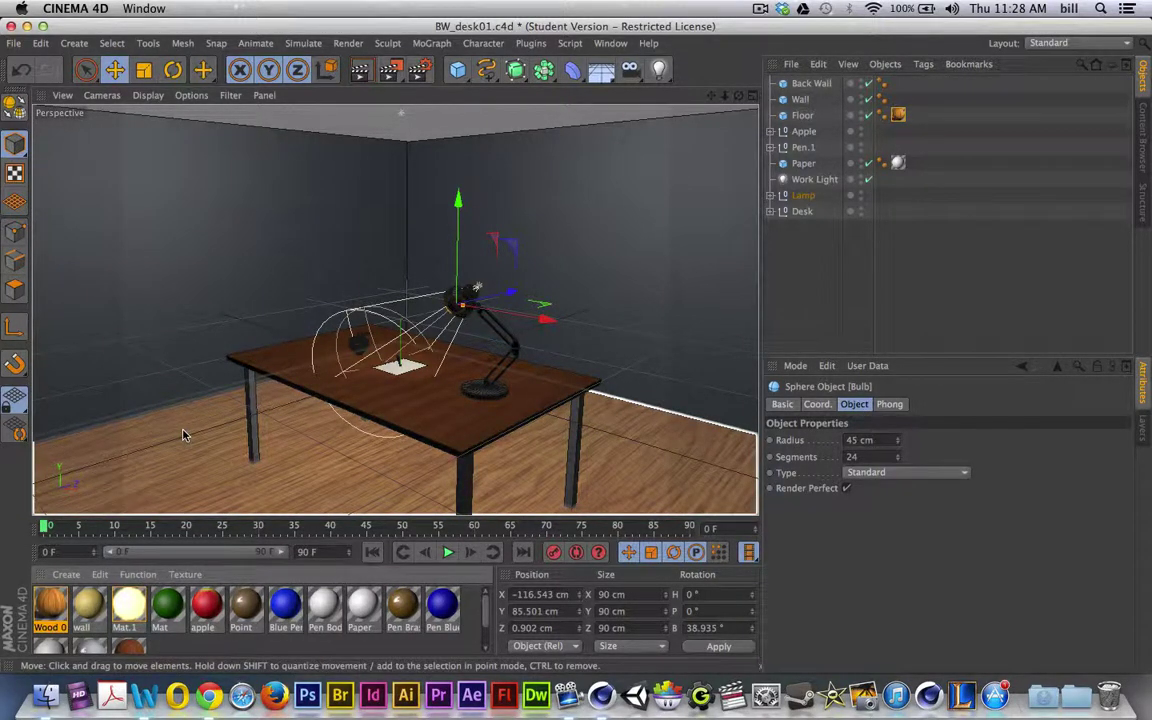
Choose a Noise texture for the wall material's diffusion channel and open its shader settings
double_click(88, 605)
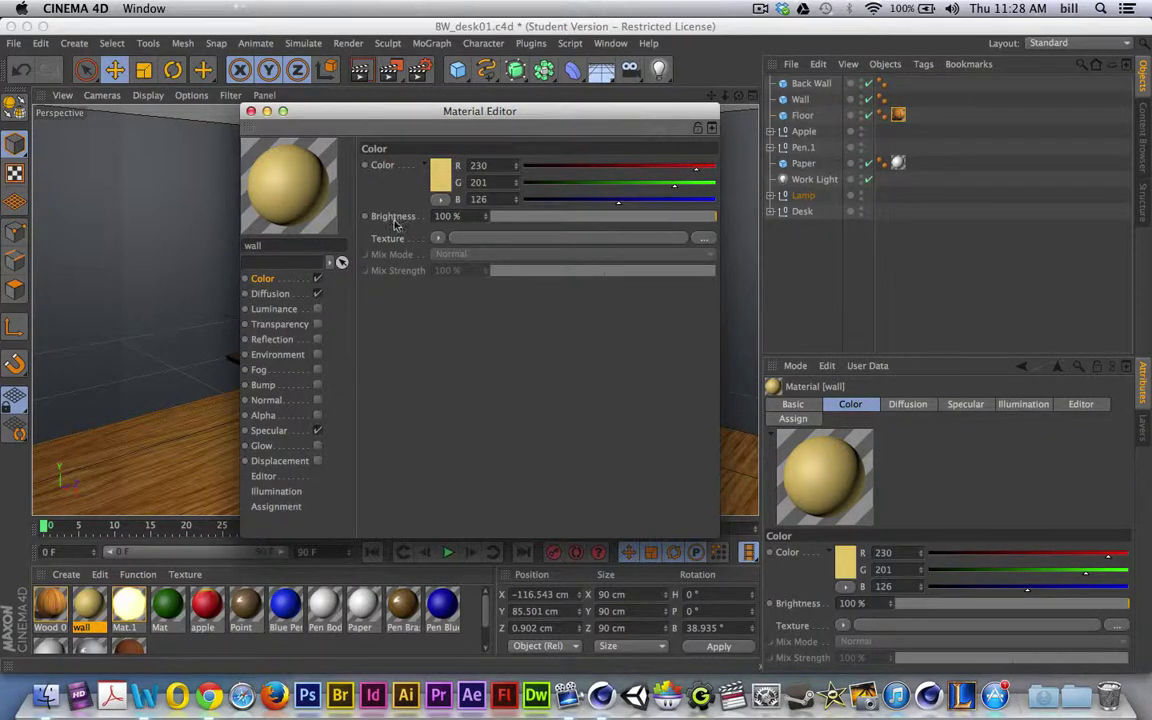
click(272, 294)
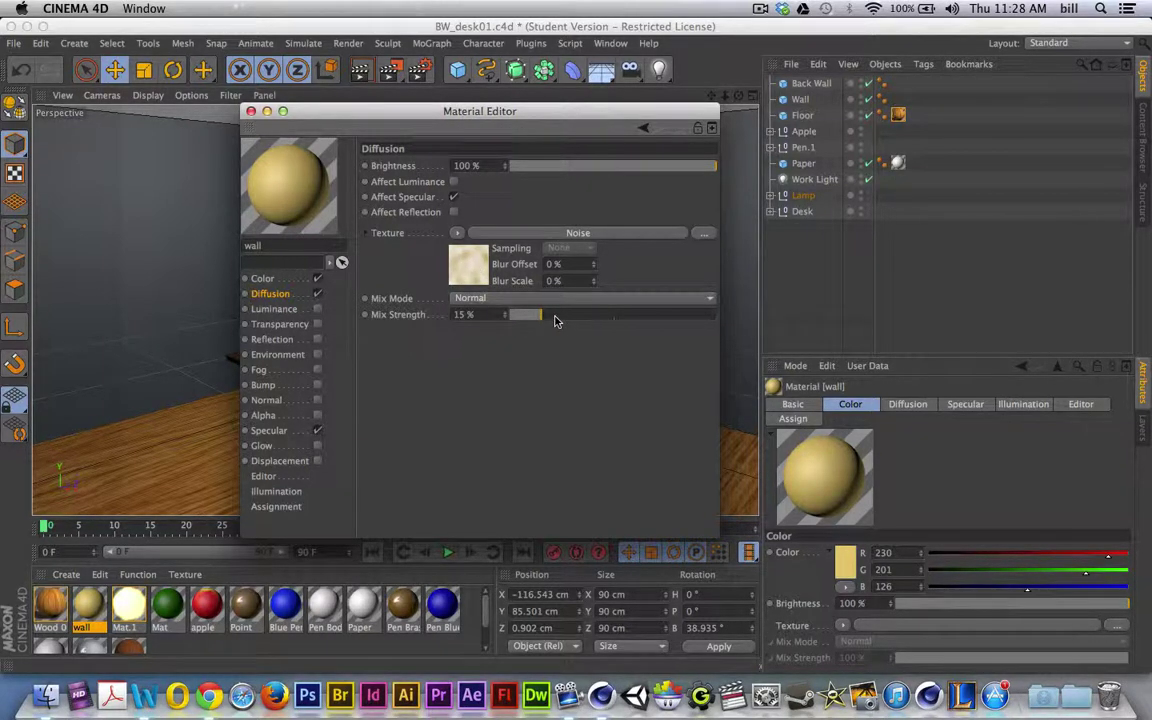
click(457, 232)
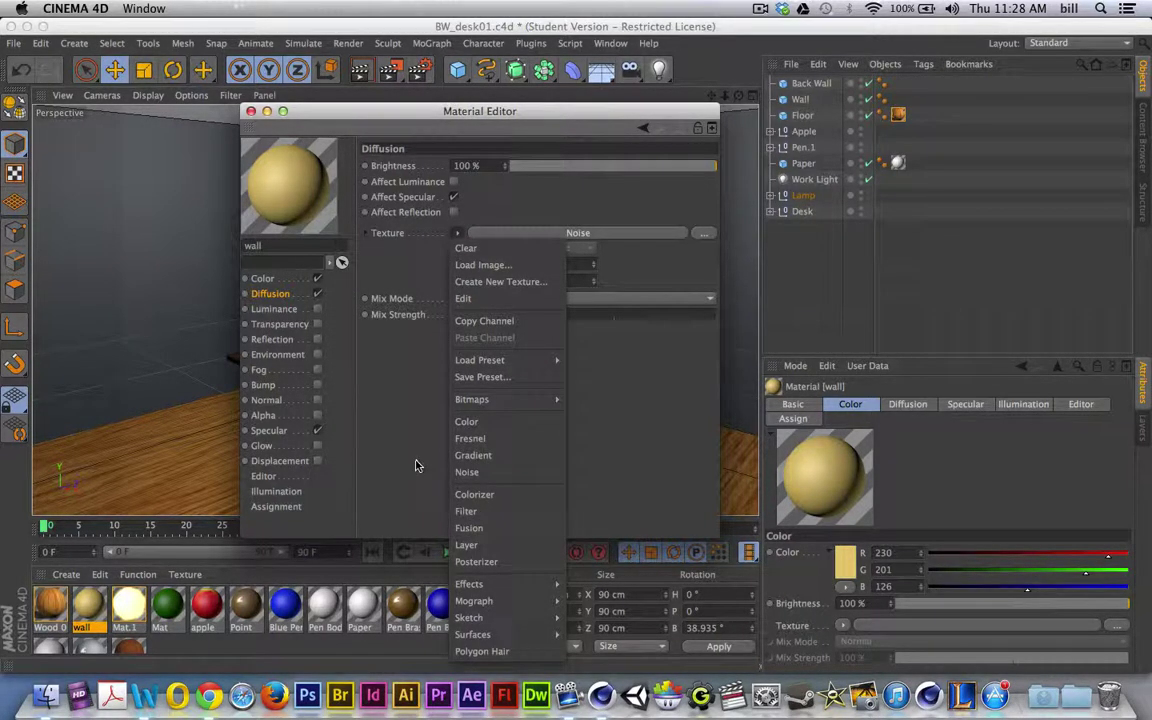
click(473, 474)
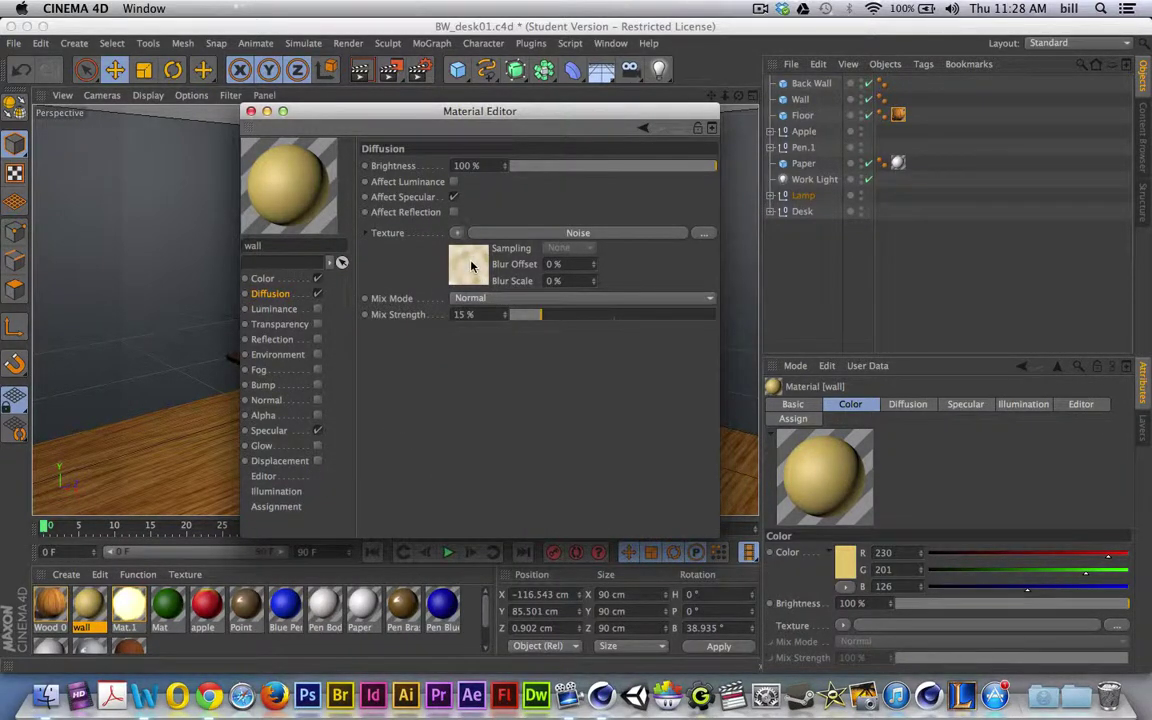
click(470, 265)
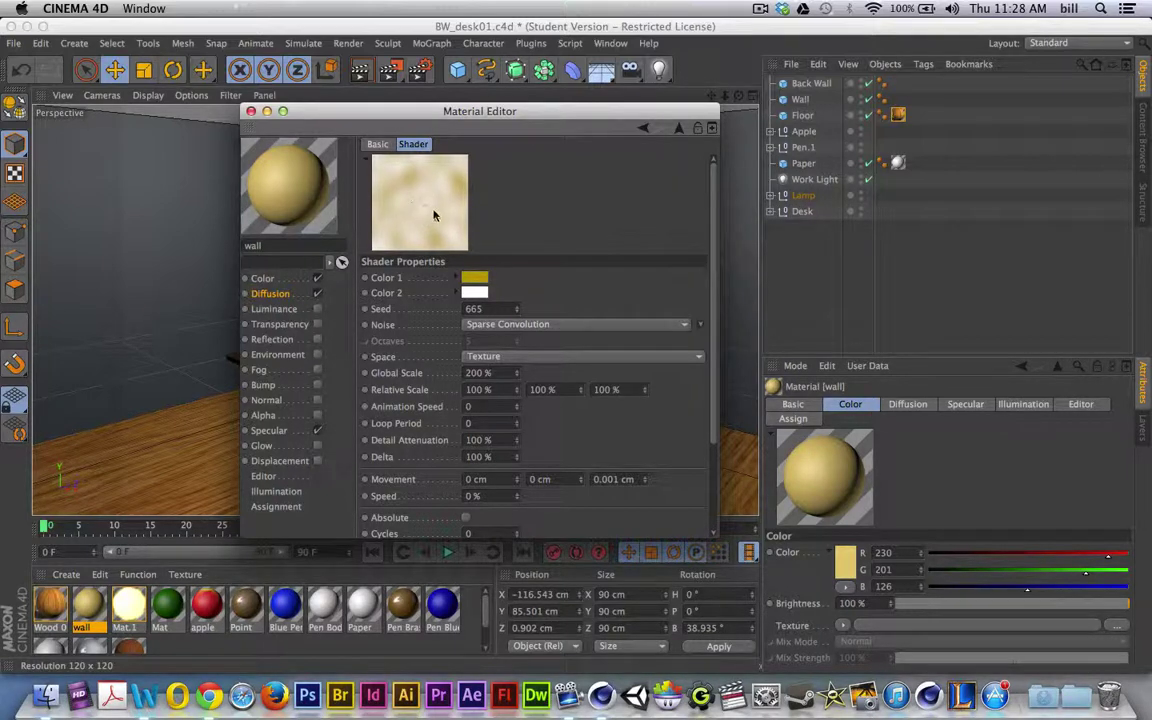
Set the mix strength of the wall material's diffusion noise to 23%
click(288, 295)
drag(543, 327, 720, 318)
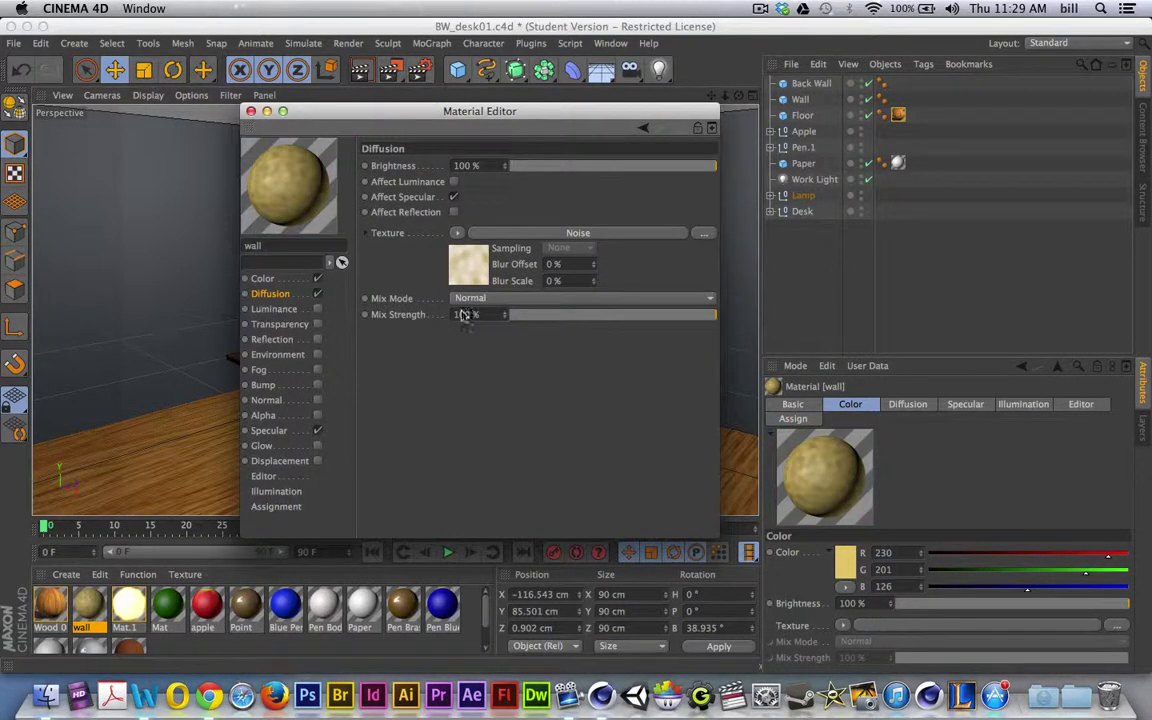
drag(347, 114, 749, 149)
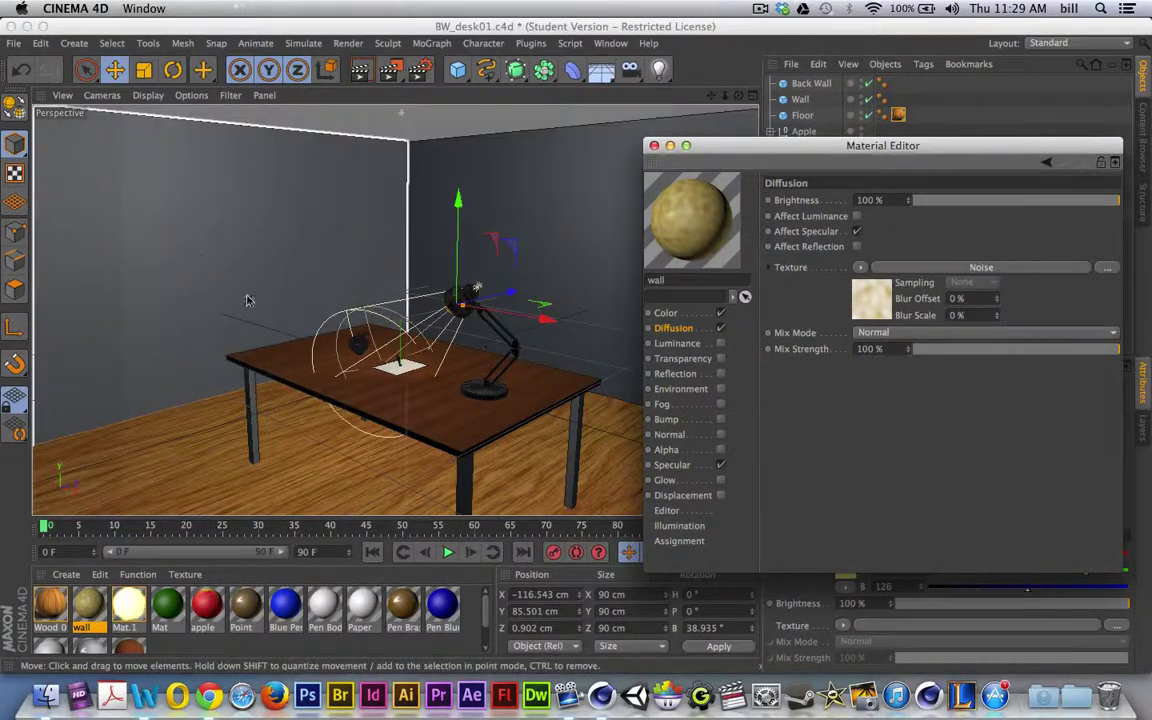
mouse_move(972, 352)
mouse_down()
mouse_move(987, 352)
mouse_move(961, 352)
mouse_up()
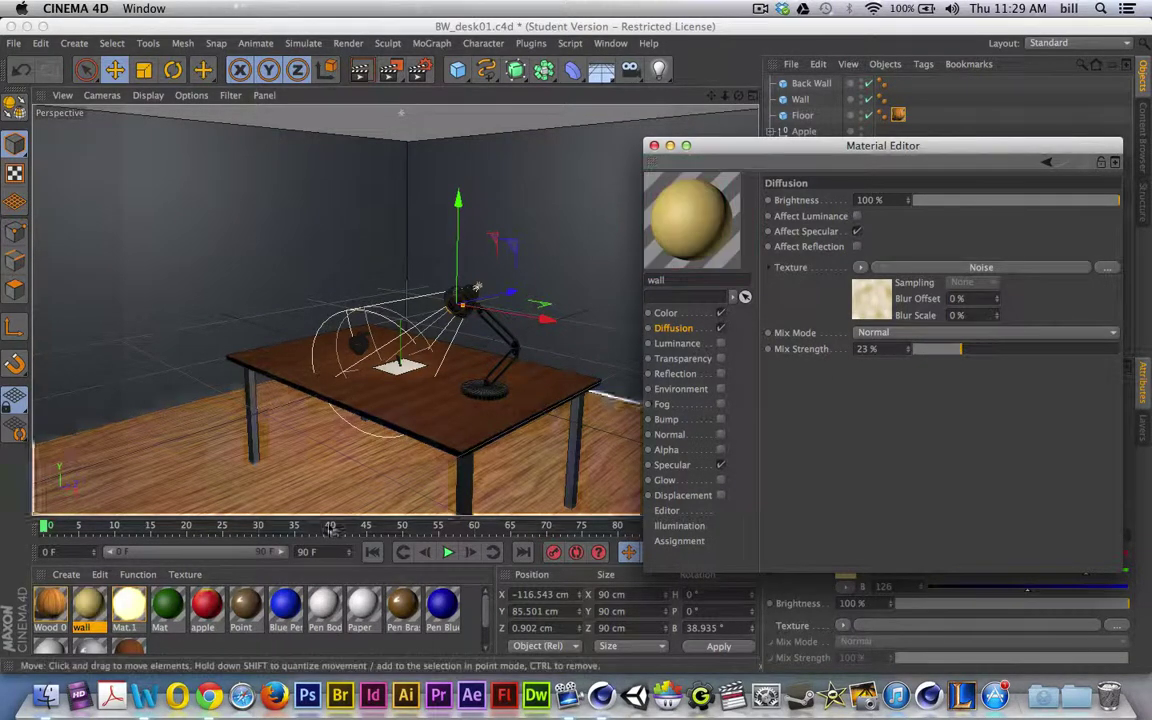
Apply the wall material to both the Wall and Back Wall objects, checking it with a viewport render
drag(88, 605, 155, 307)
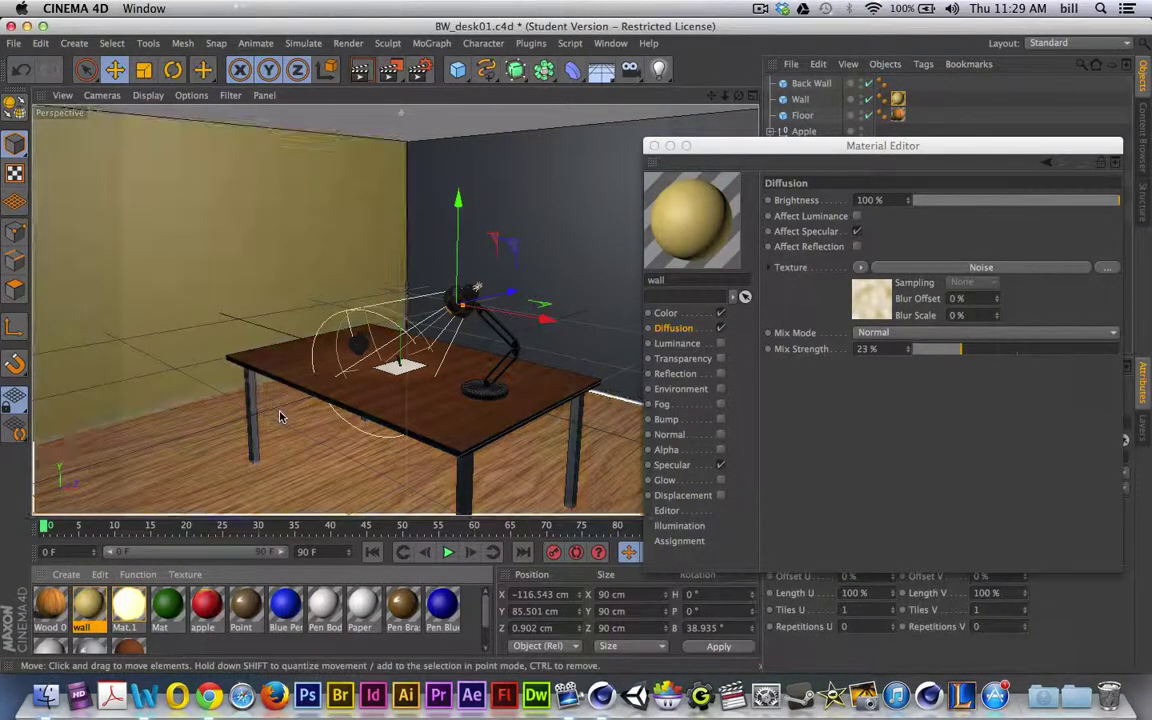
key(ctrl+r)
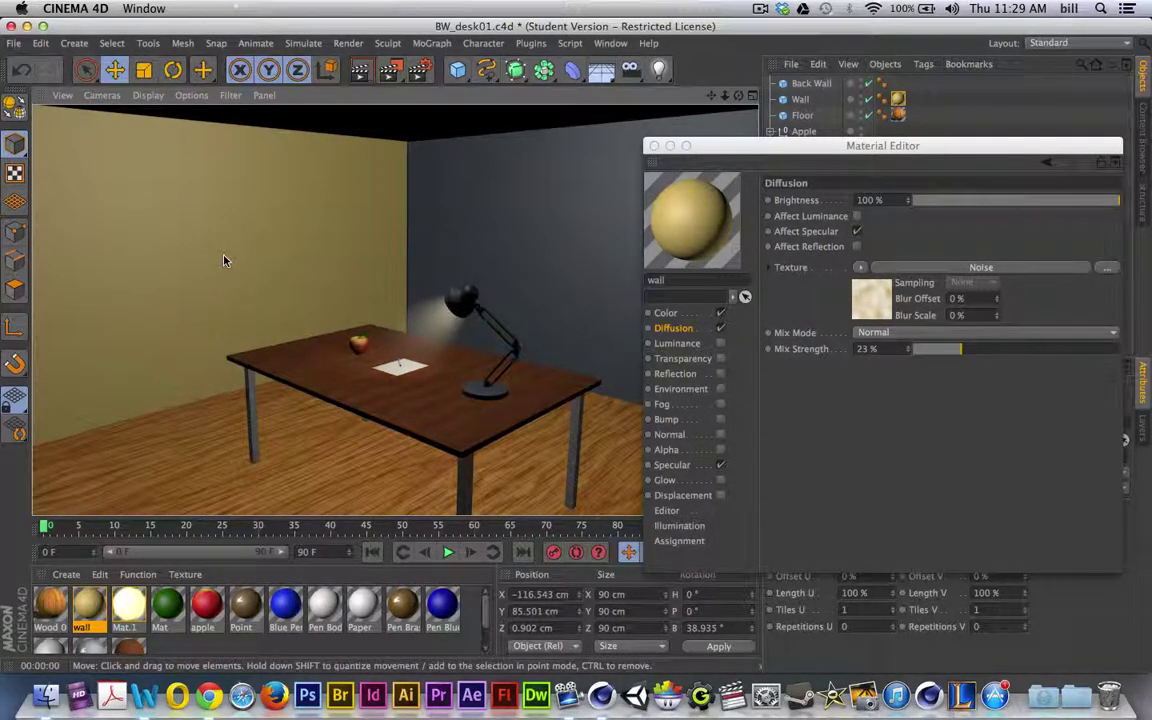
click(654, 146)
drag(97, 630, 595, 185)
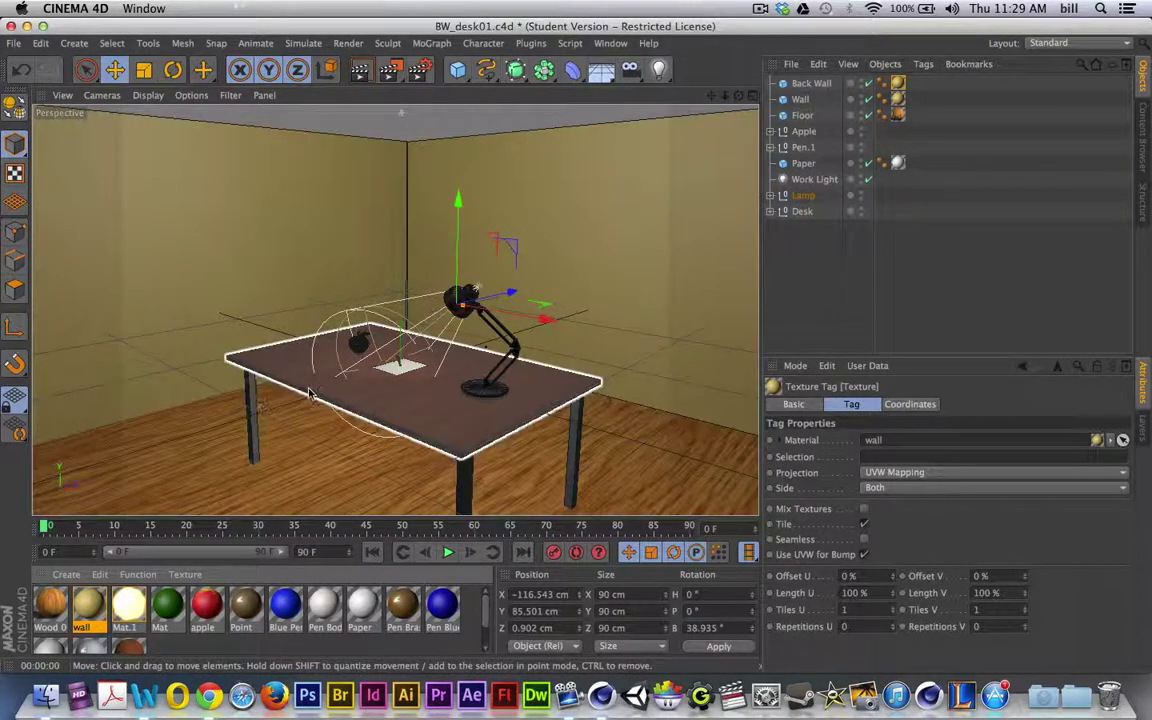
Add a cube and shape it into a baseboard along the foot of the side wall, about 88 × 200 × 7650 cm
alt+drag(300, 375, 347, 346)
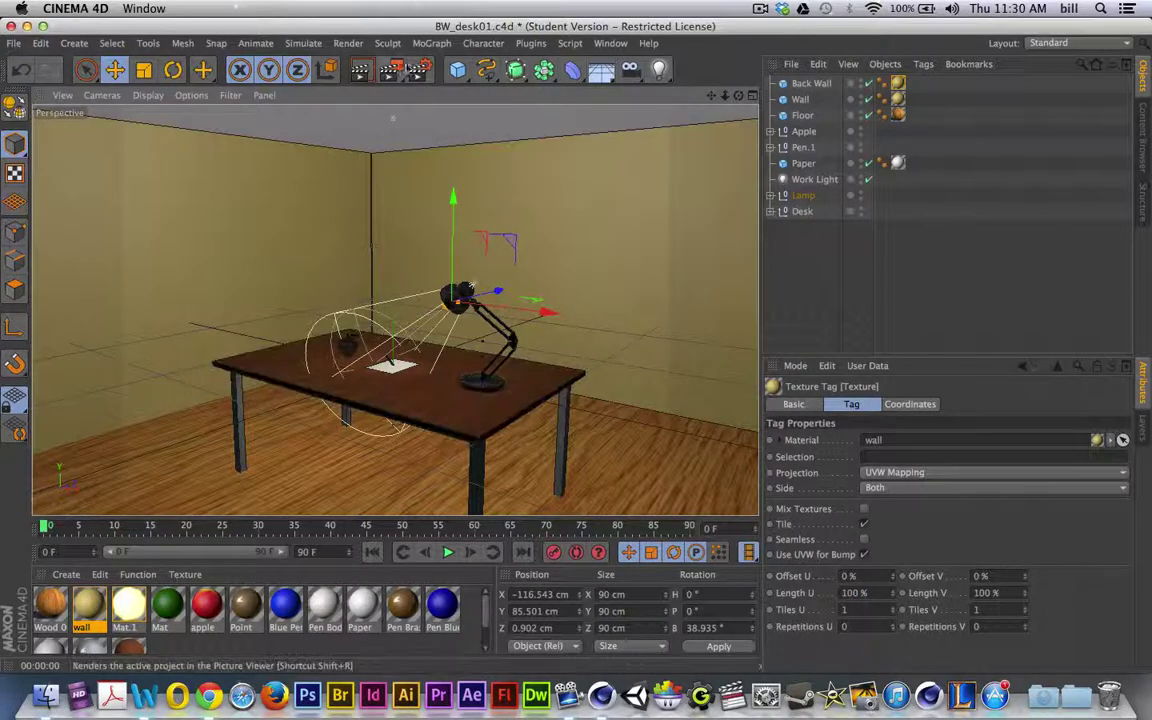
click(457, 69)
click(607, 92)
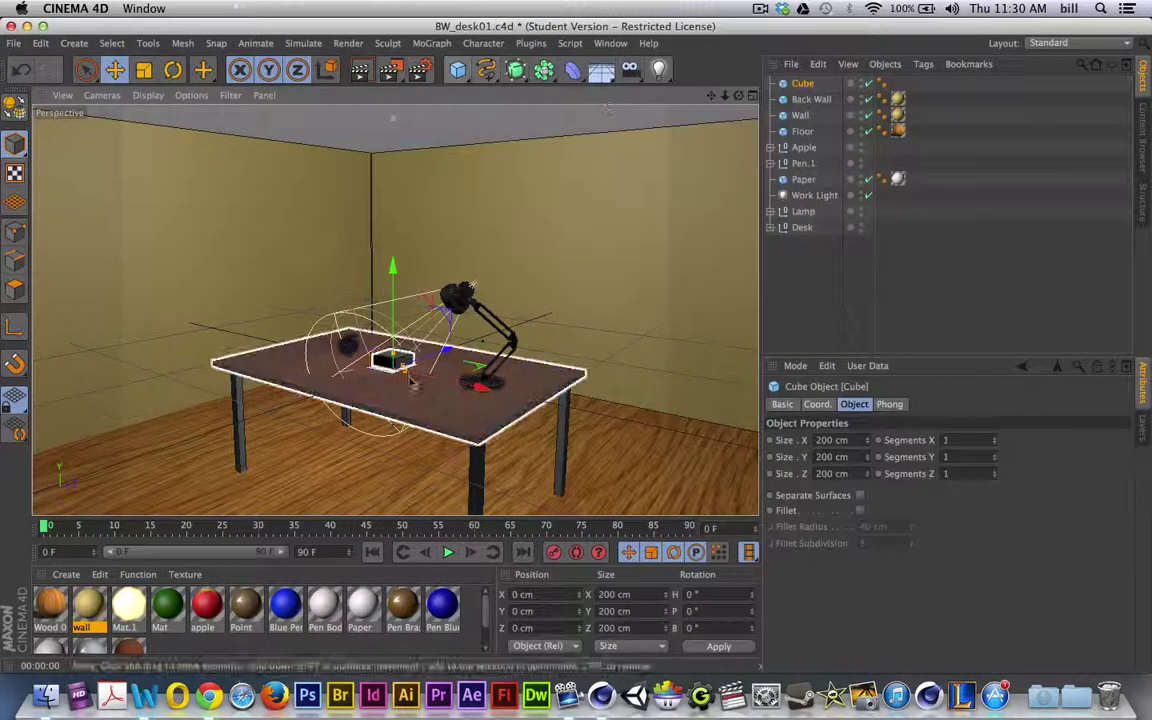
drag(305, 353, 249, 347)
drag(193, 222, 196, 298)
drag(210, 399, 427, 317)
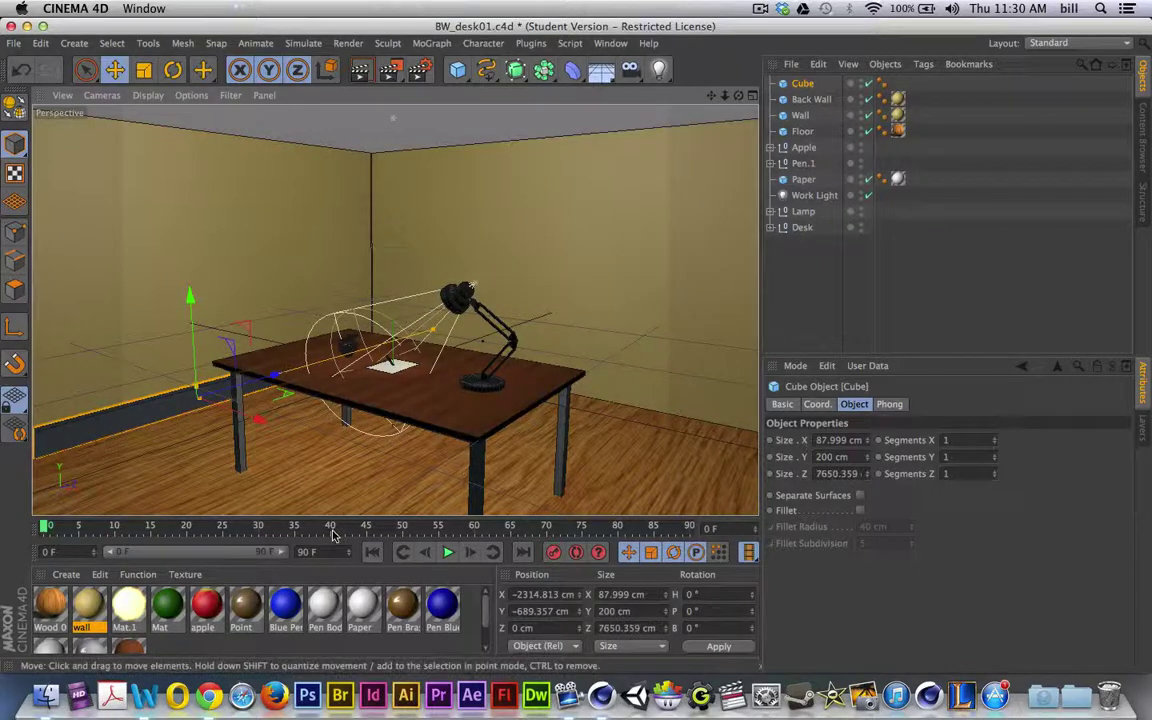
Create a new material named Trim Color and turn off its specular channel
double_click(199, 652)
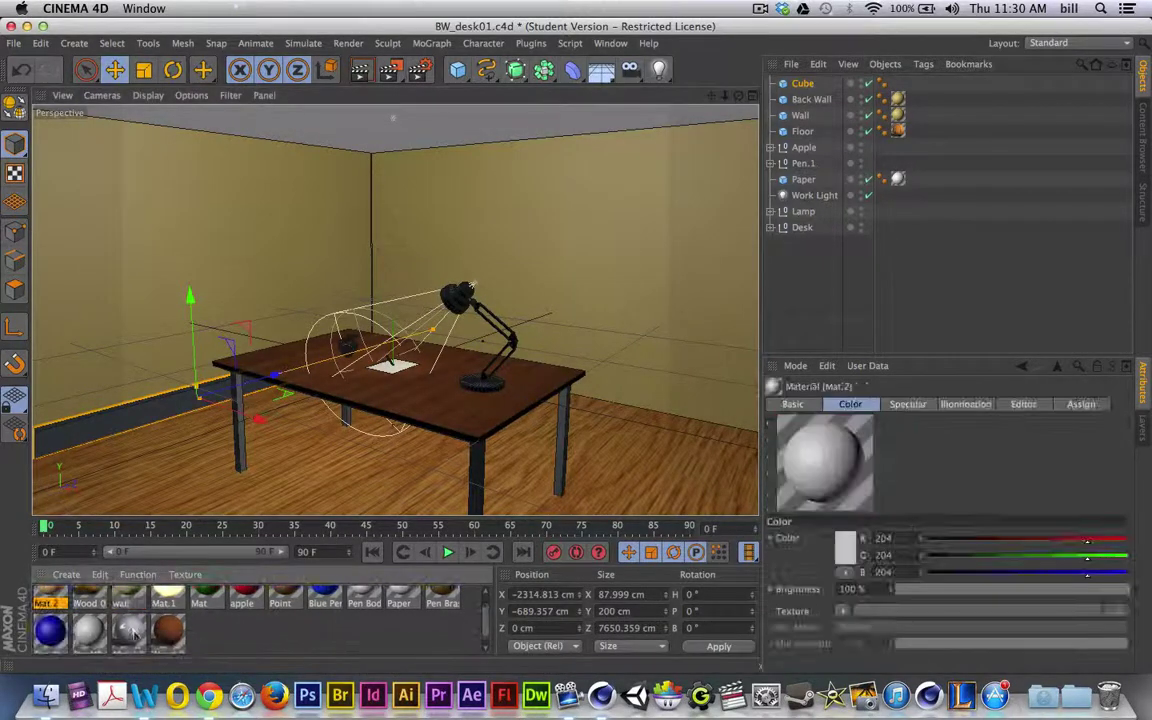
double_click(50, 603)
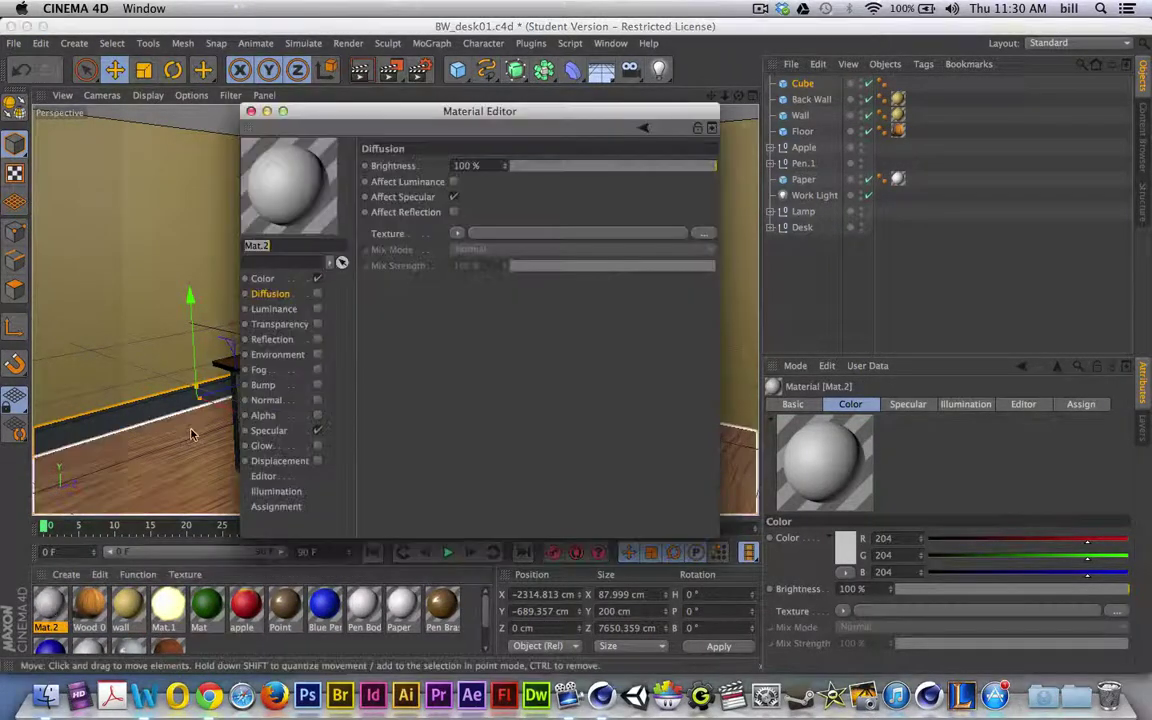
click(262, 279)
text(Trim Color)
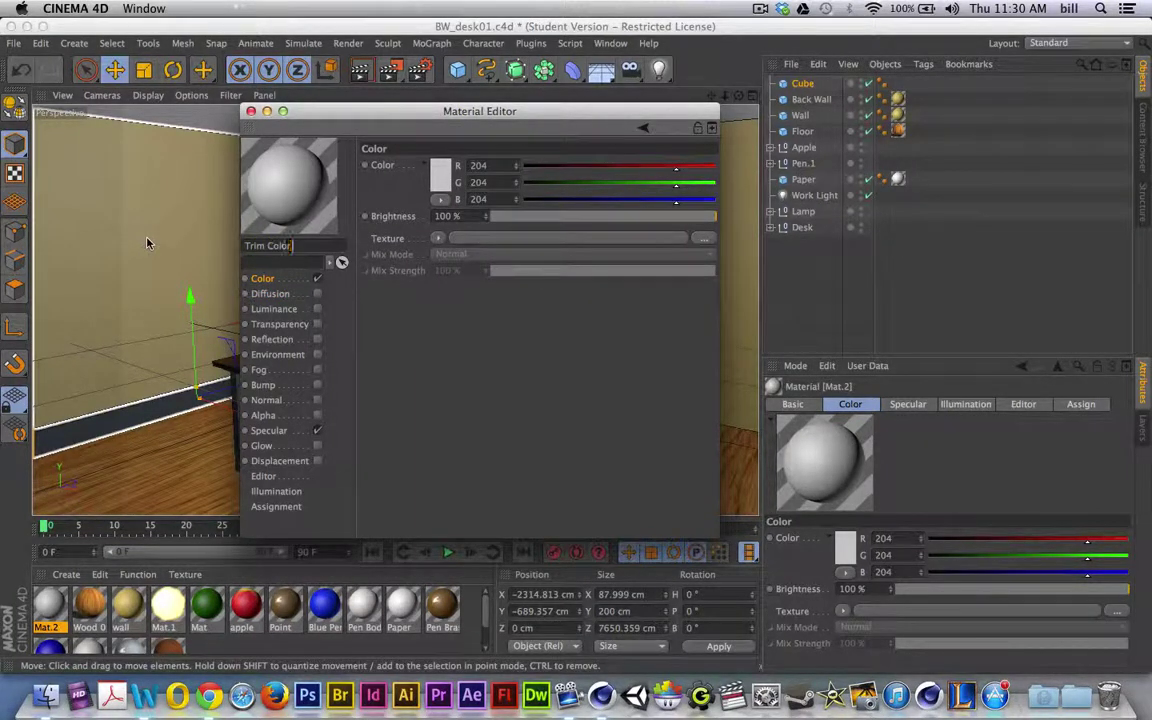
key(Return)
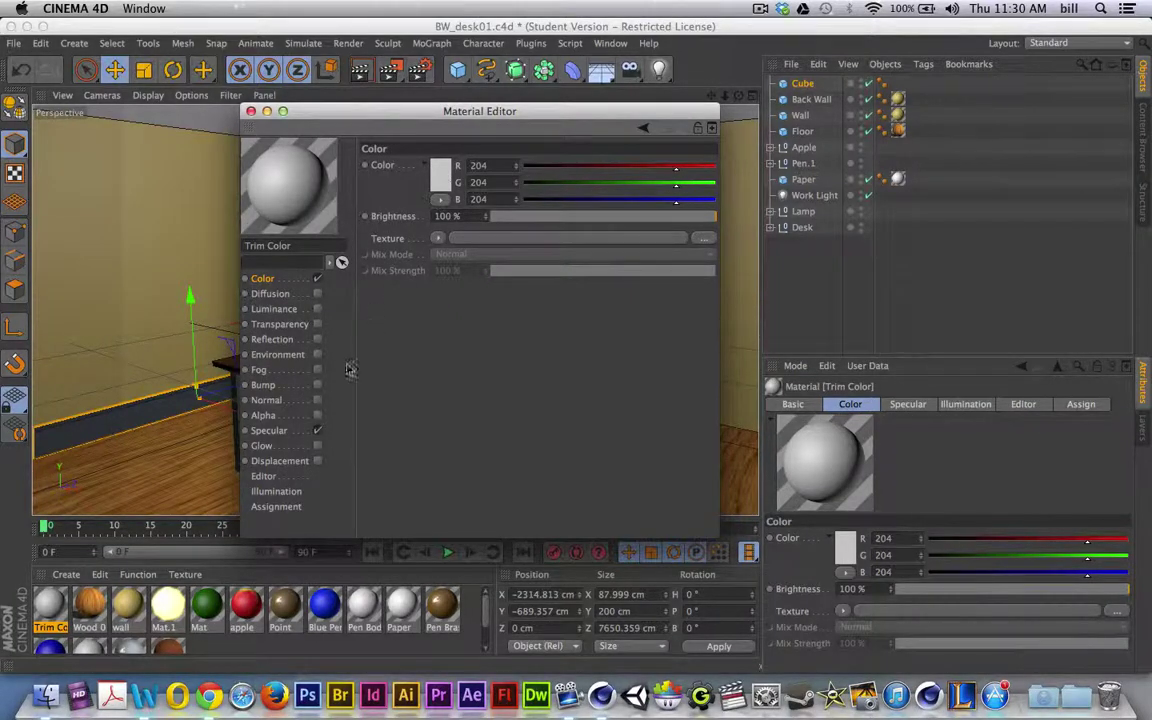
click(317, 430)
Apply the Trim Color material to the baseboard cube
drag(355, 116, 575, 150)
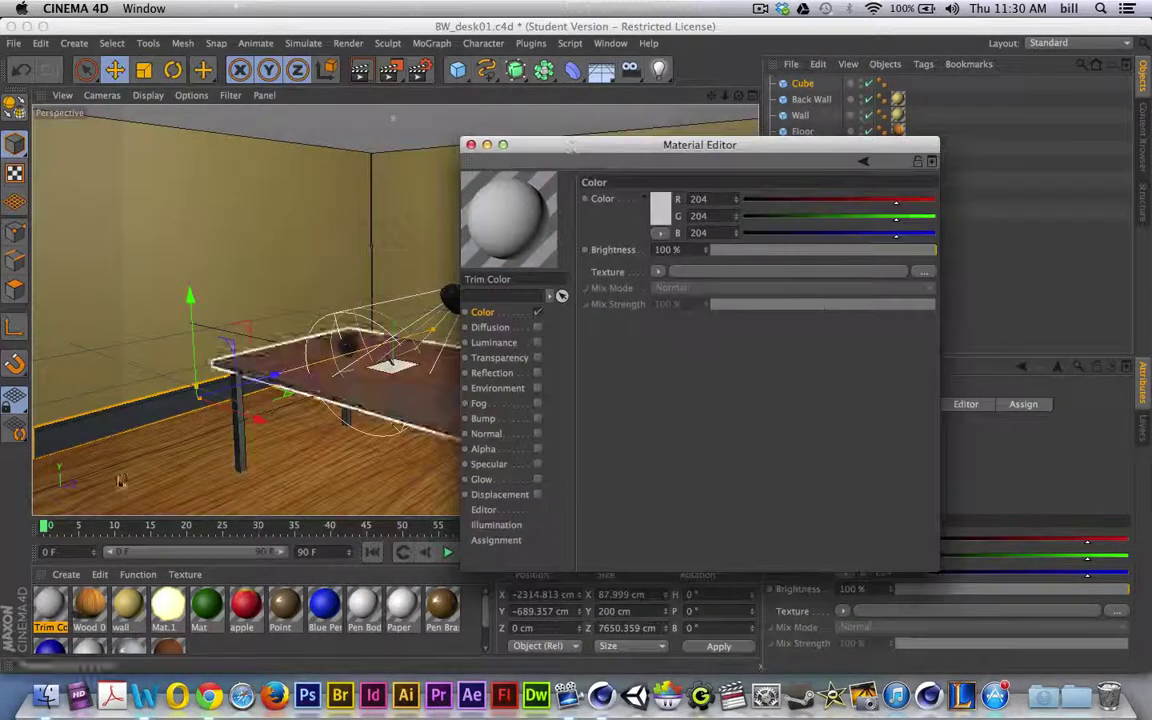
click(47, 608)
drag(47, 608, 805, 84)
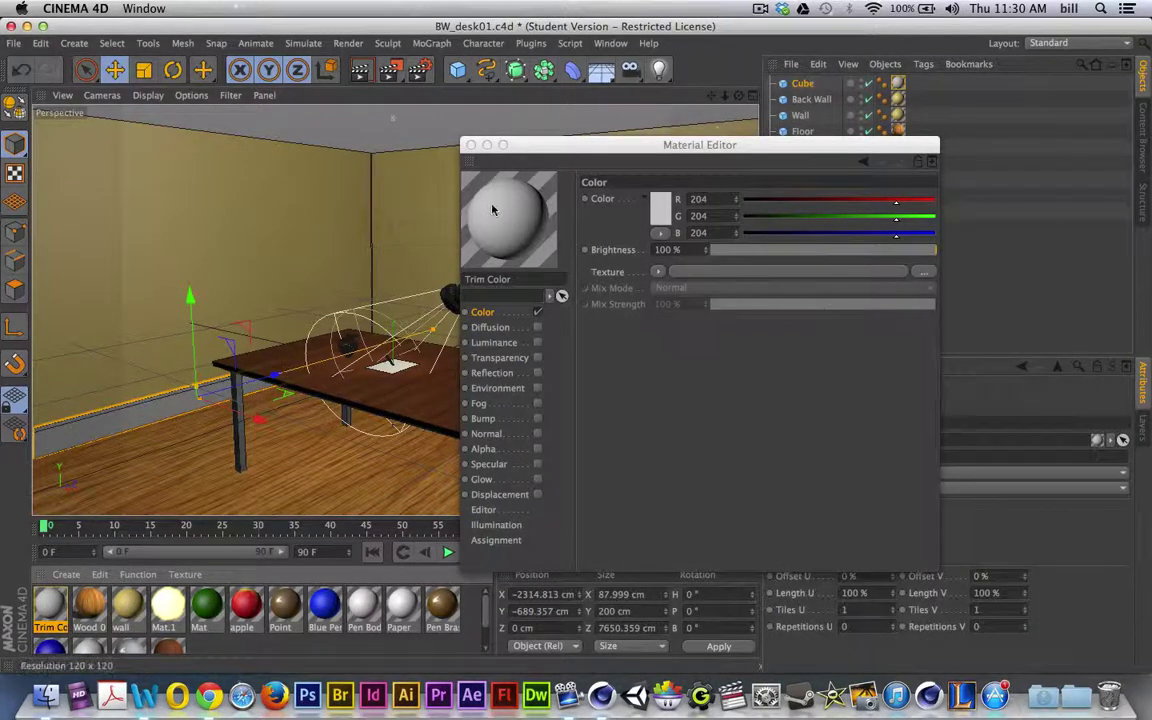
Enable reflection at 10% brightness on the Trim Color material and render the viewport to check the baseboard
click(495, 373)
click(538, 373)
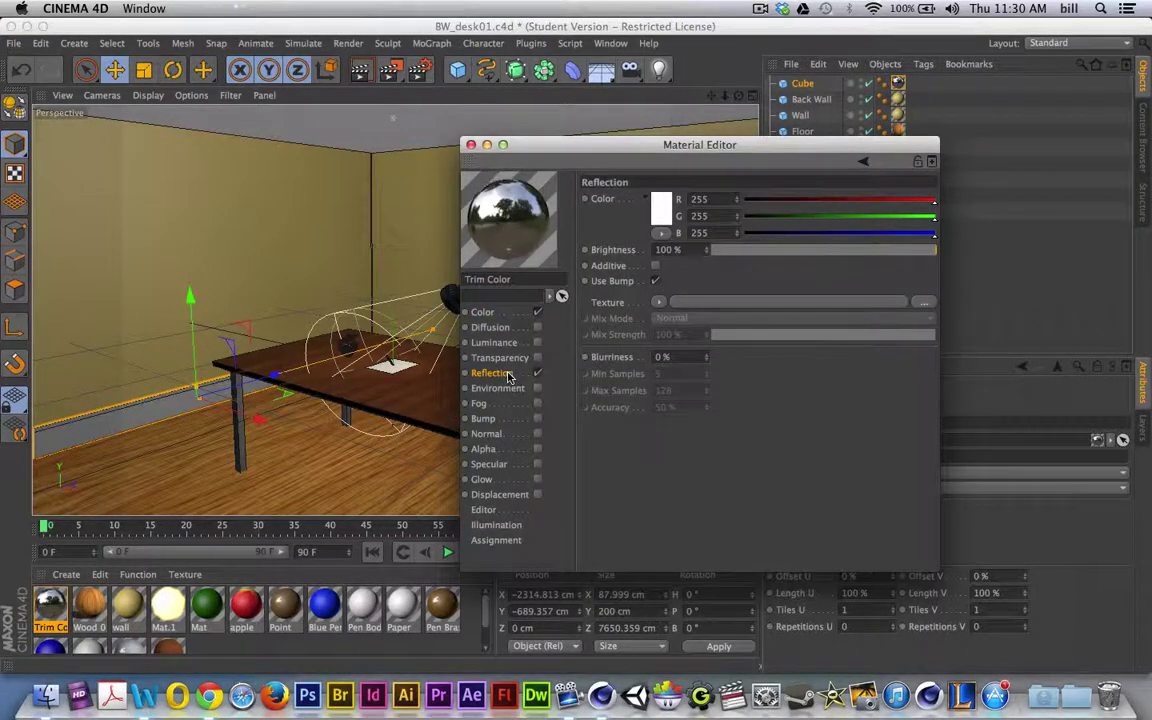
click(741, 250)
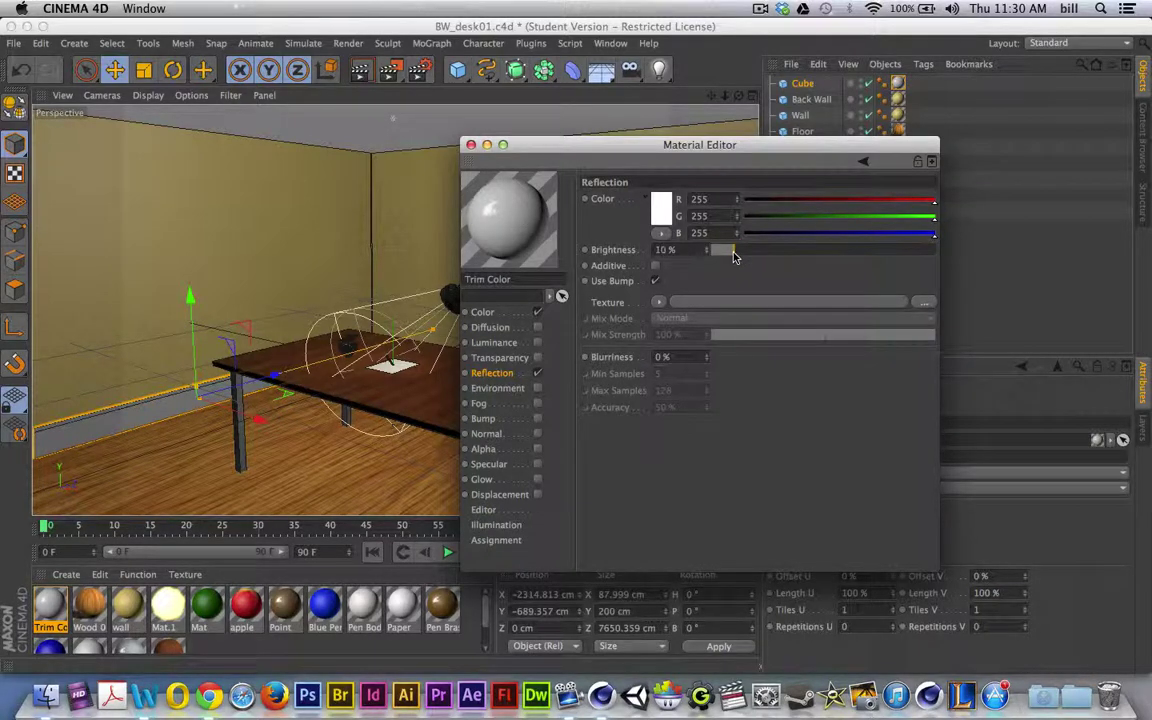
click(215, 417)
click(195, 405)
click(172, 413)
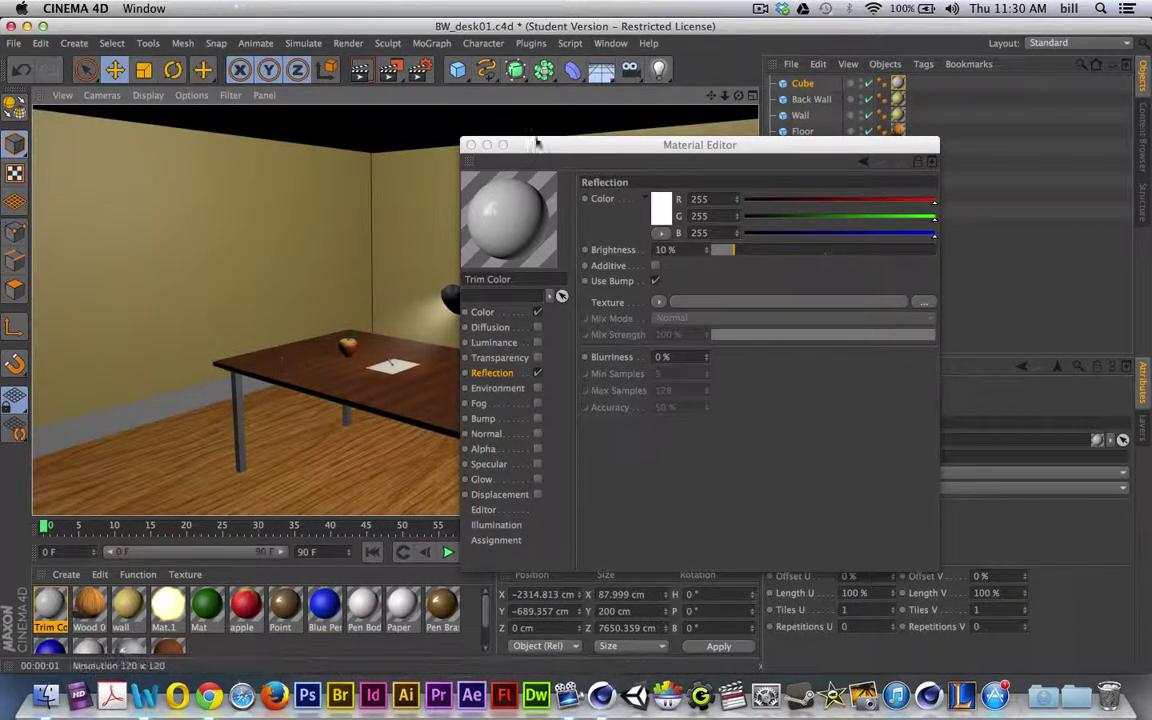
click(471, 144)
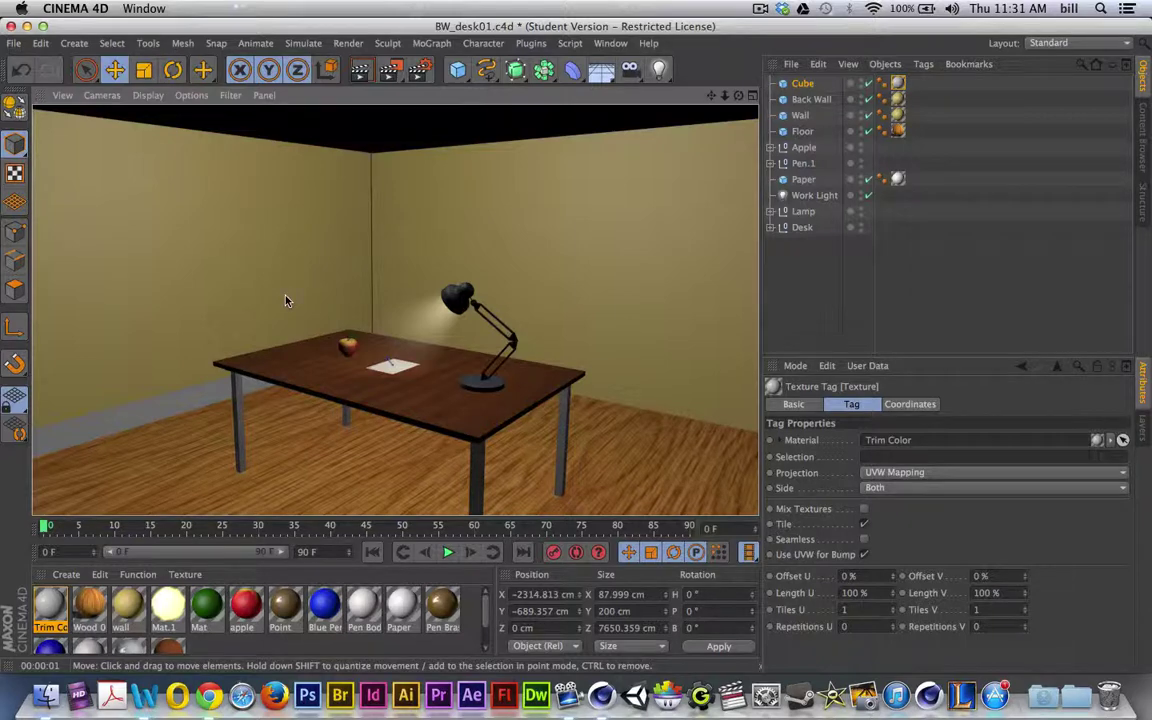
Add a cube for a window opening through the side wall above the desk, about 200 × 1191 × 884 cm
click(457, 69)
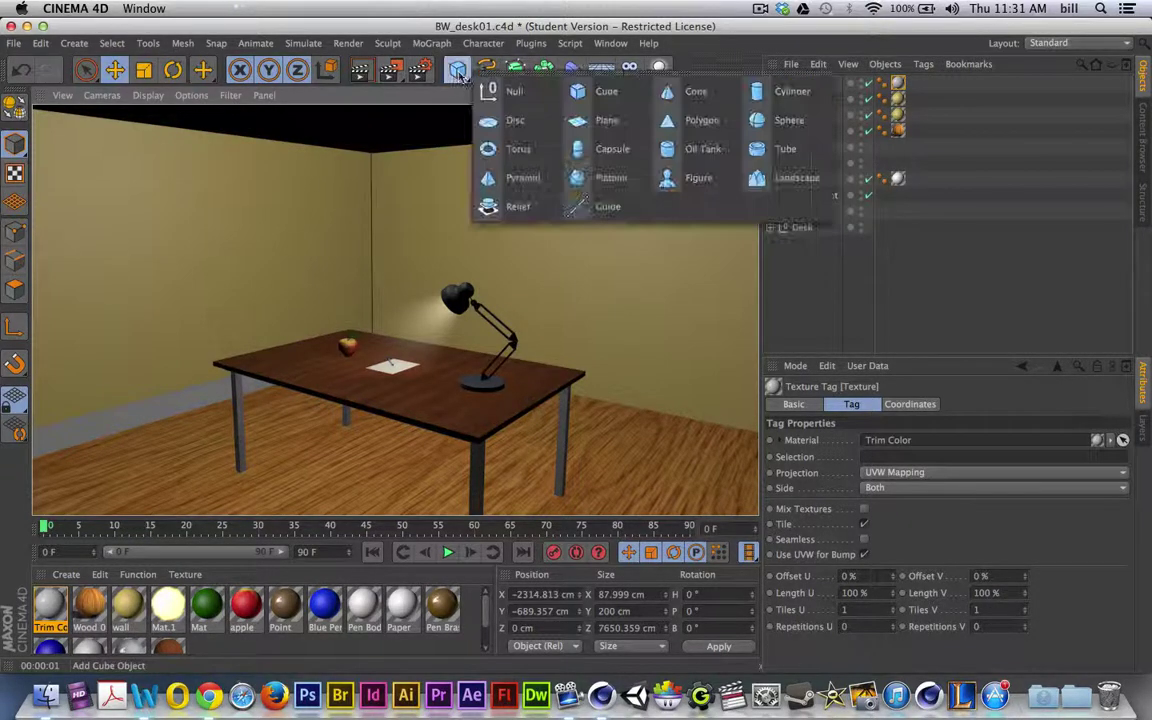
click(600, 160)
drag(393, 268, 178, 185)
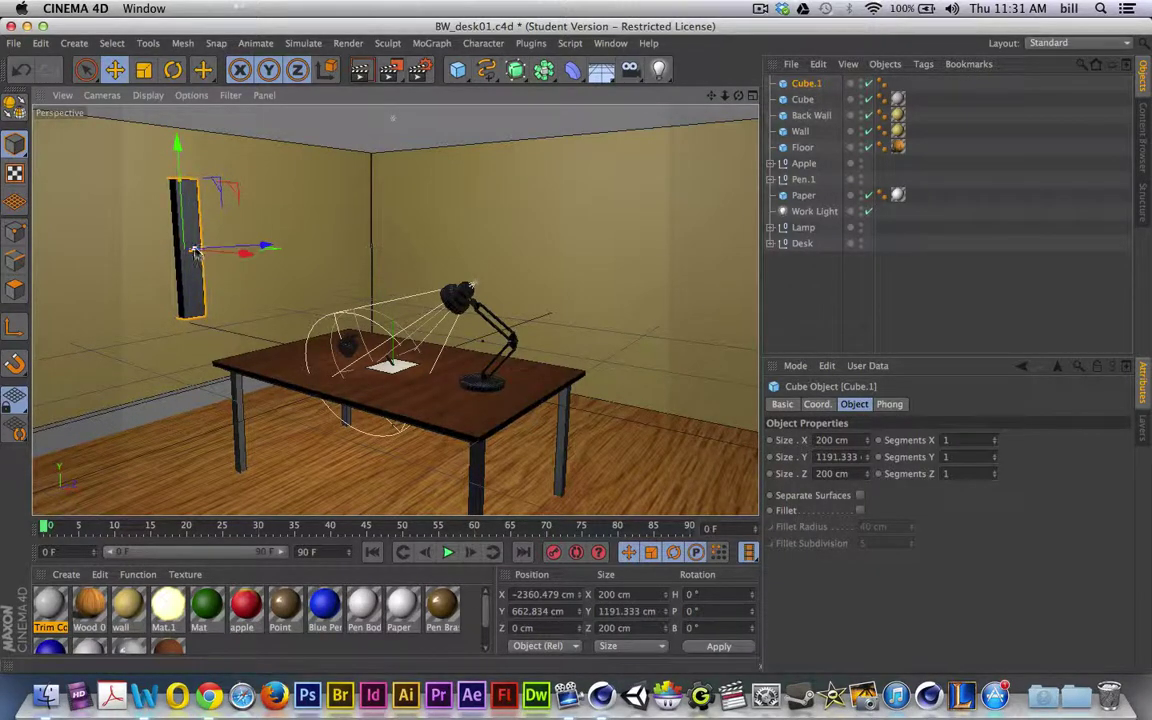
drag(195, 245, 228, 246)
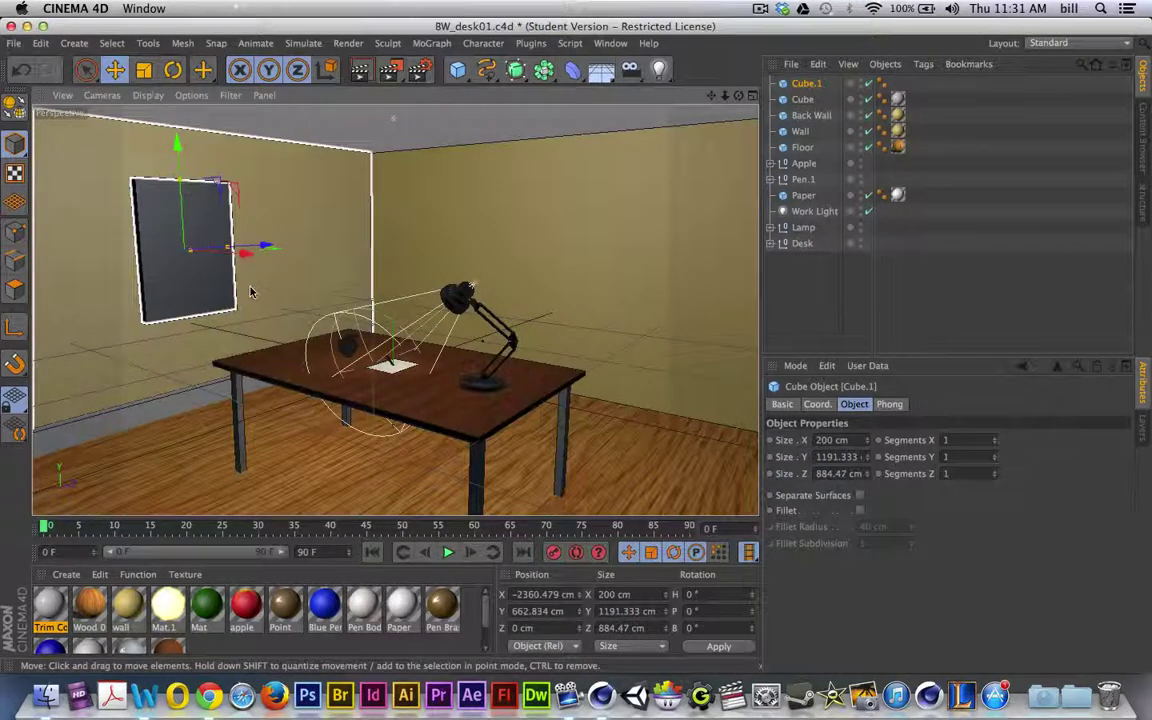
mouse_move(234, 309)
alt+mouse_down()
mouse_move(540, 306)
mouse_move(620, 288)
mouse_move(234, 314)
alt+mouse_up()
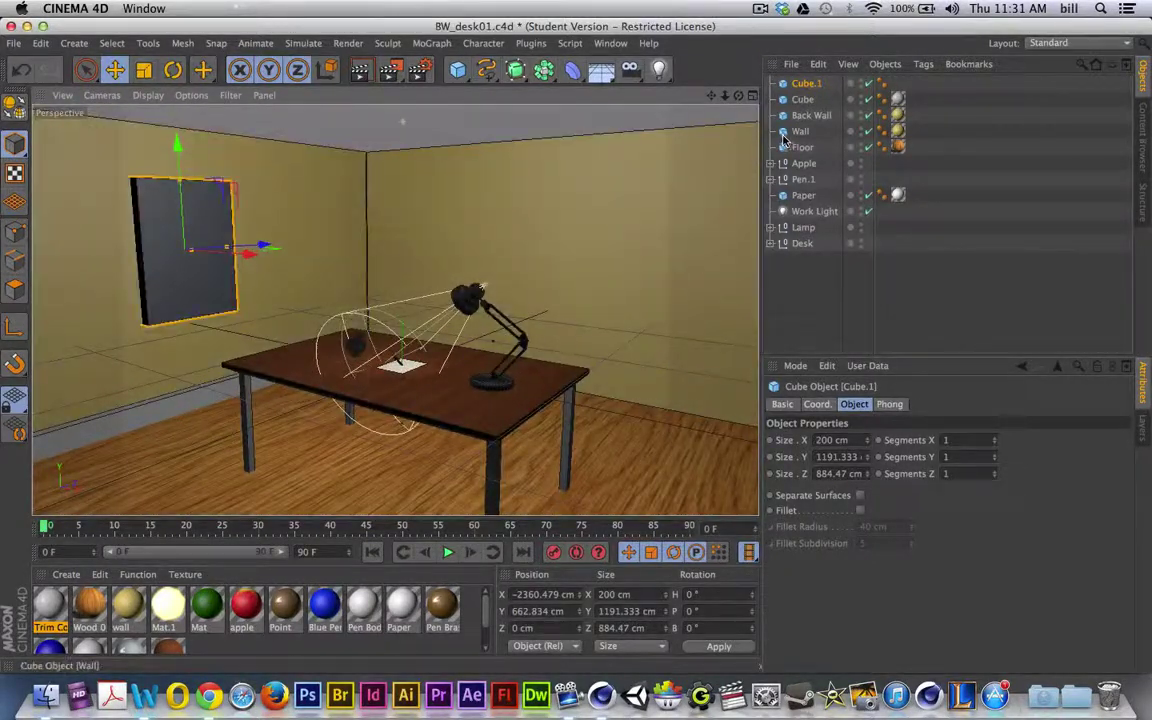
Rename the window-opening cube as Cutout
double_click(806, 83)
text(Cutout)
key(Return)
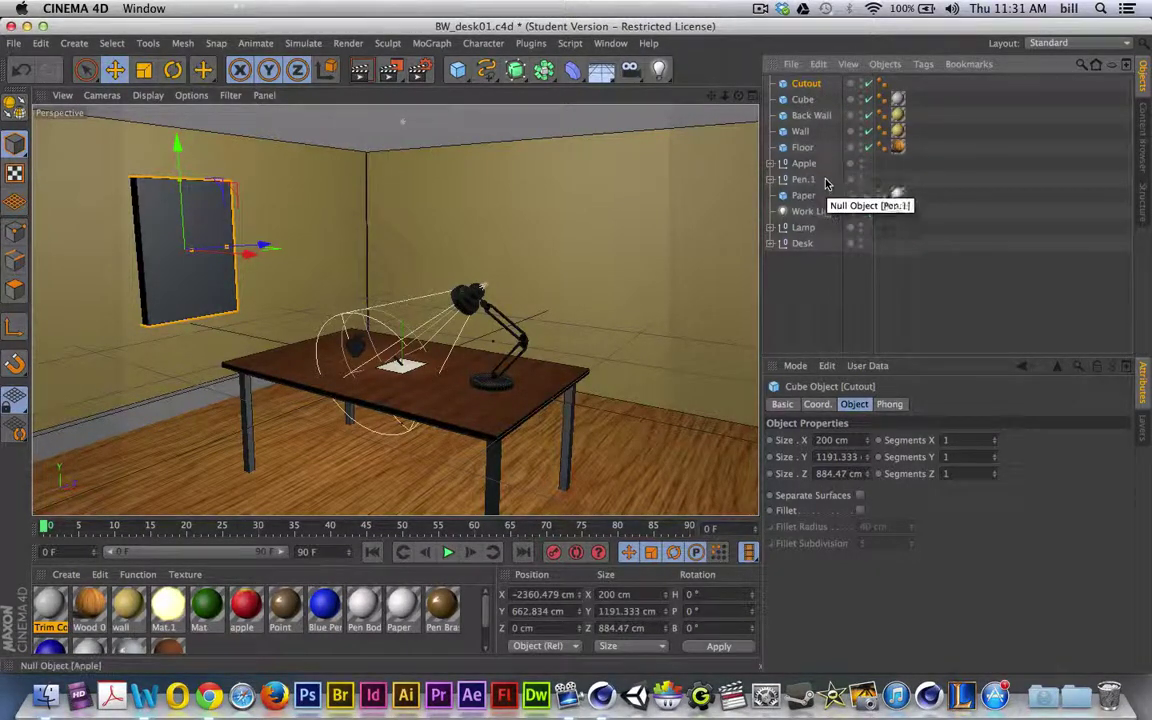
Move the Wall object above Cutout in the object hierarchy
click(801, 132)
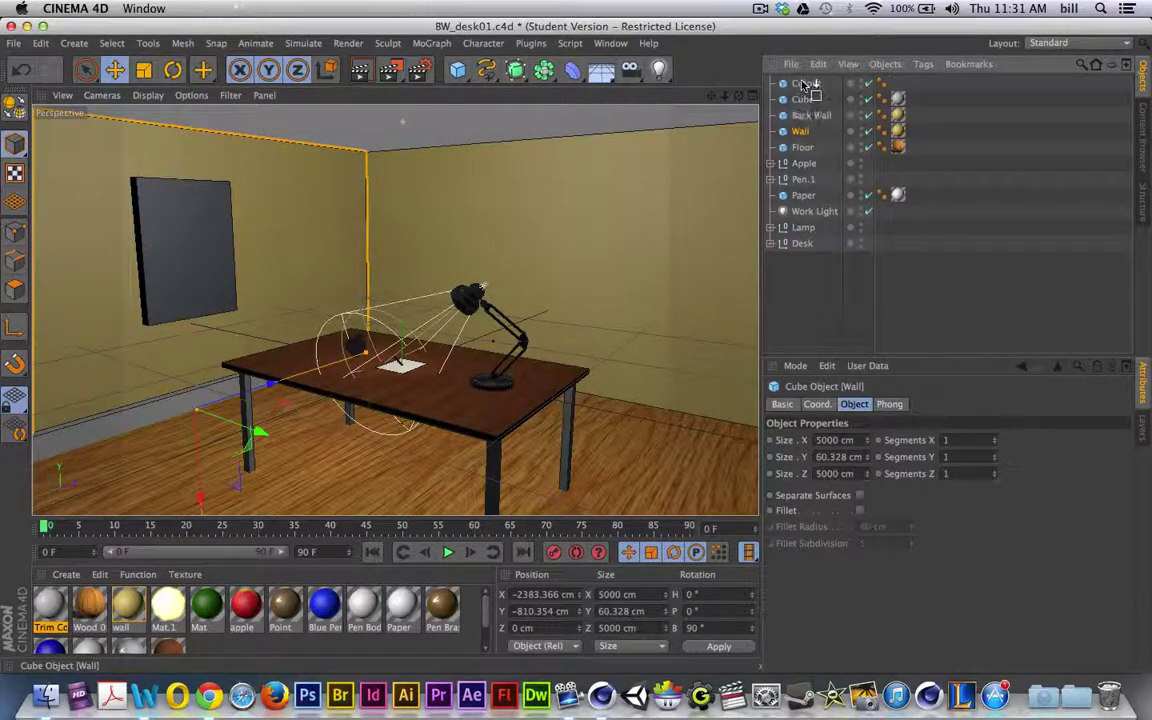
click(807, 100)
click(801, 85)
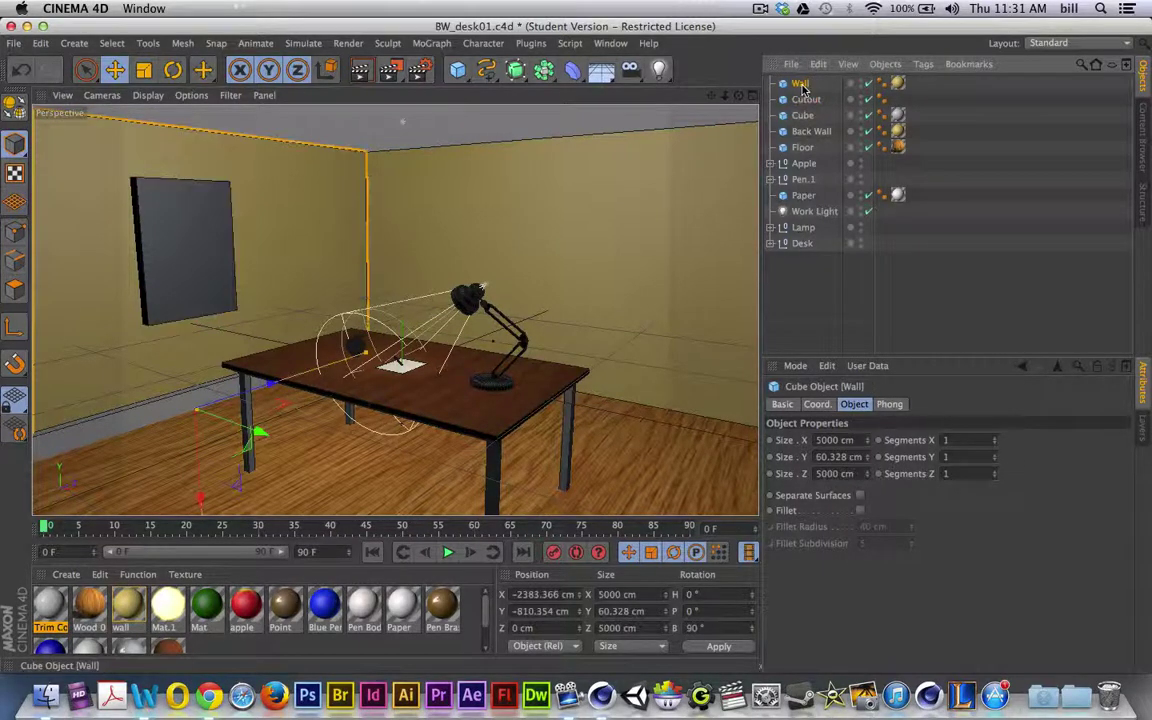
Add a Boole object and nest Wall and Cutout inside it to subtract the window opening, leaving Cutout selected
click(806, 101)
click(545, 71)
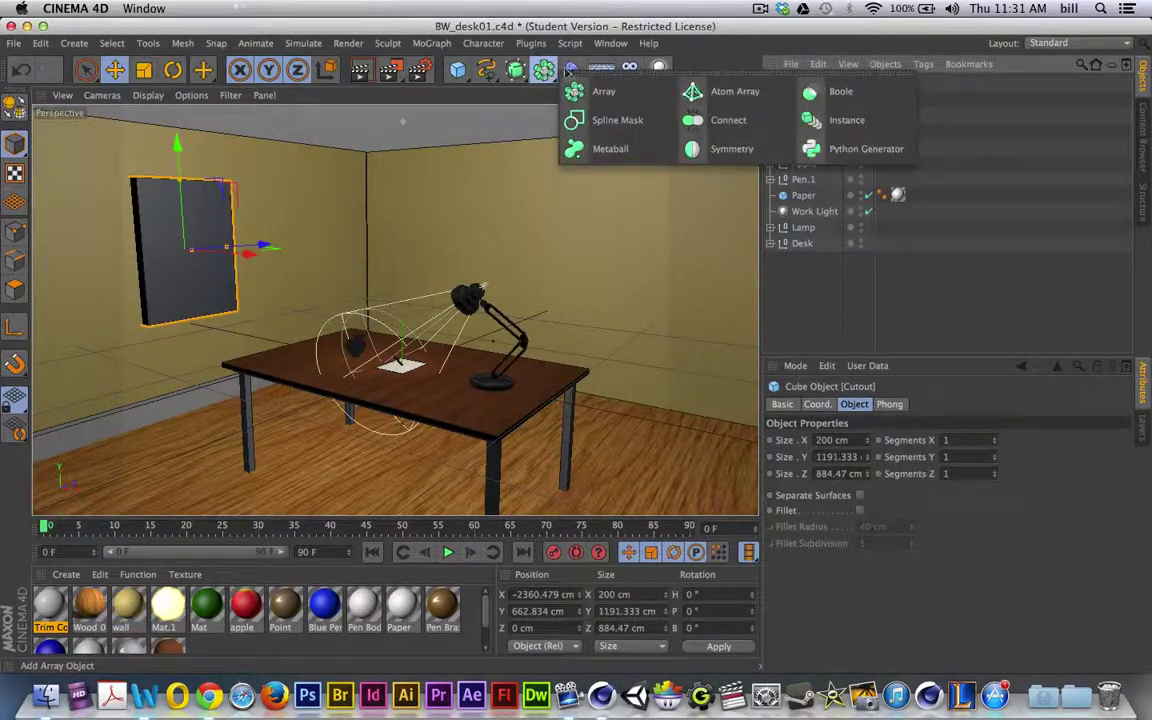
click(838, 90)
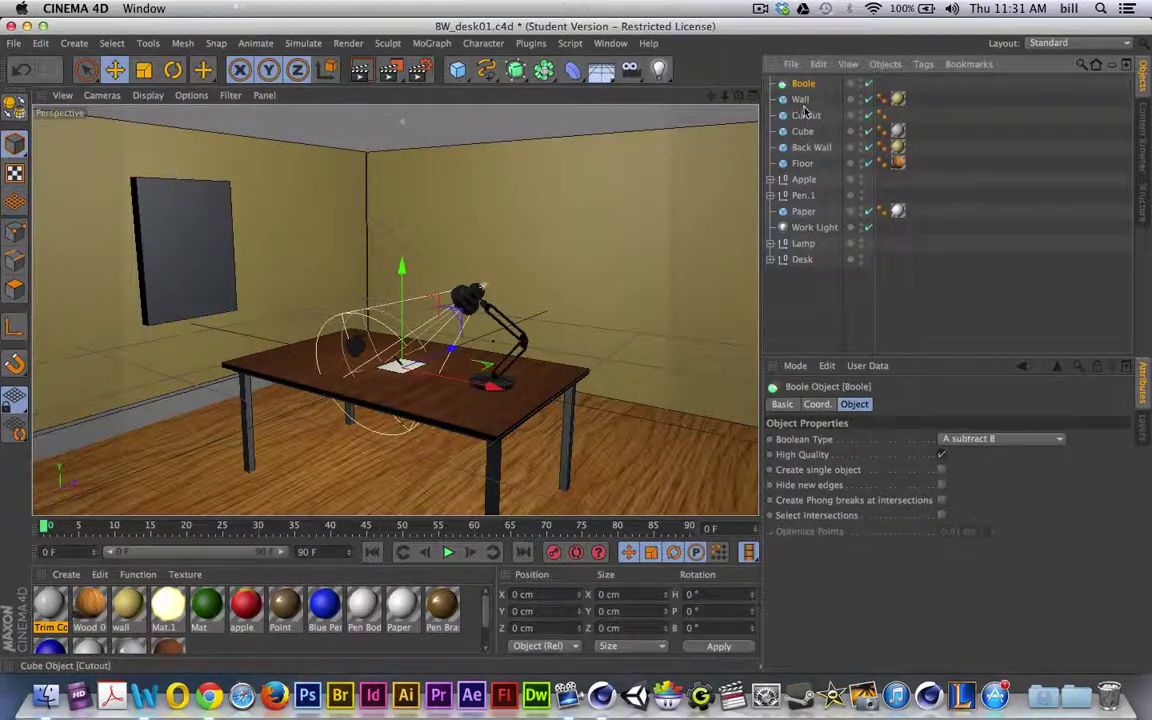
click(804, 114)
ctrl+click(803, 100)
drag(807, 90, 805, 85)
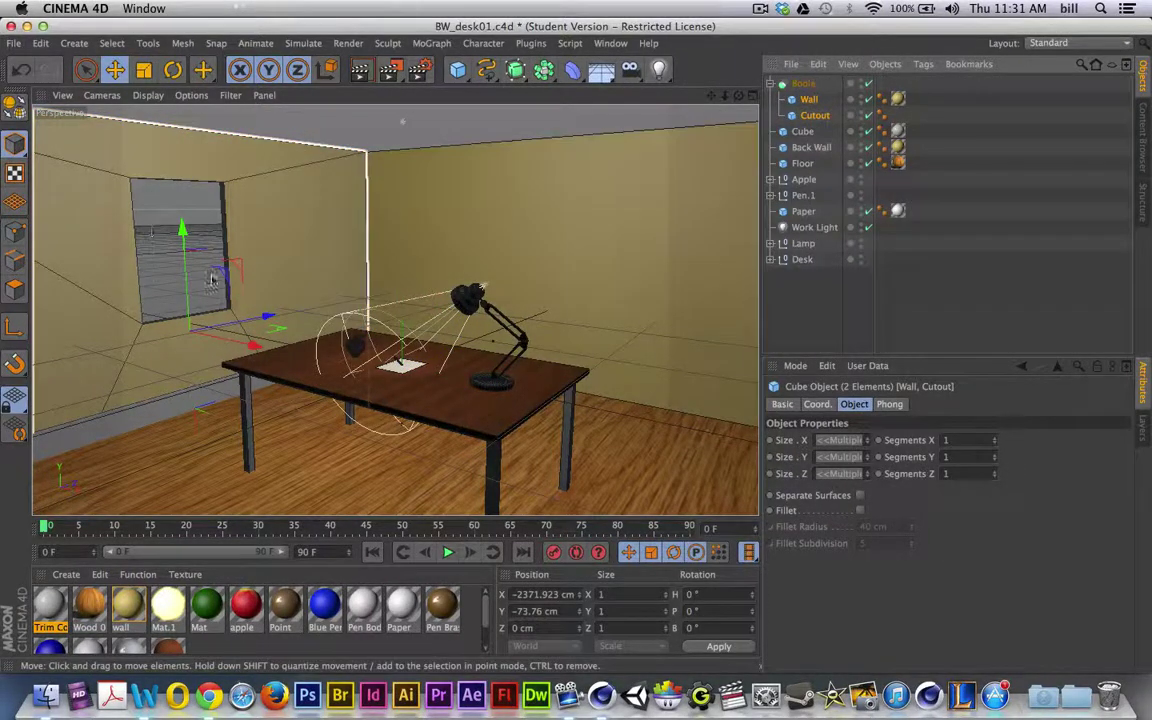
click(815, 116)
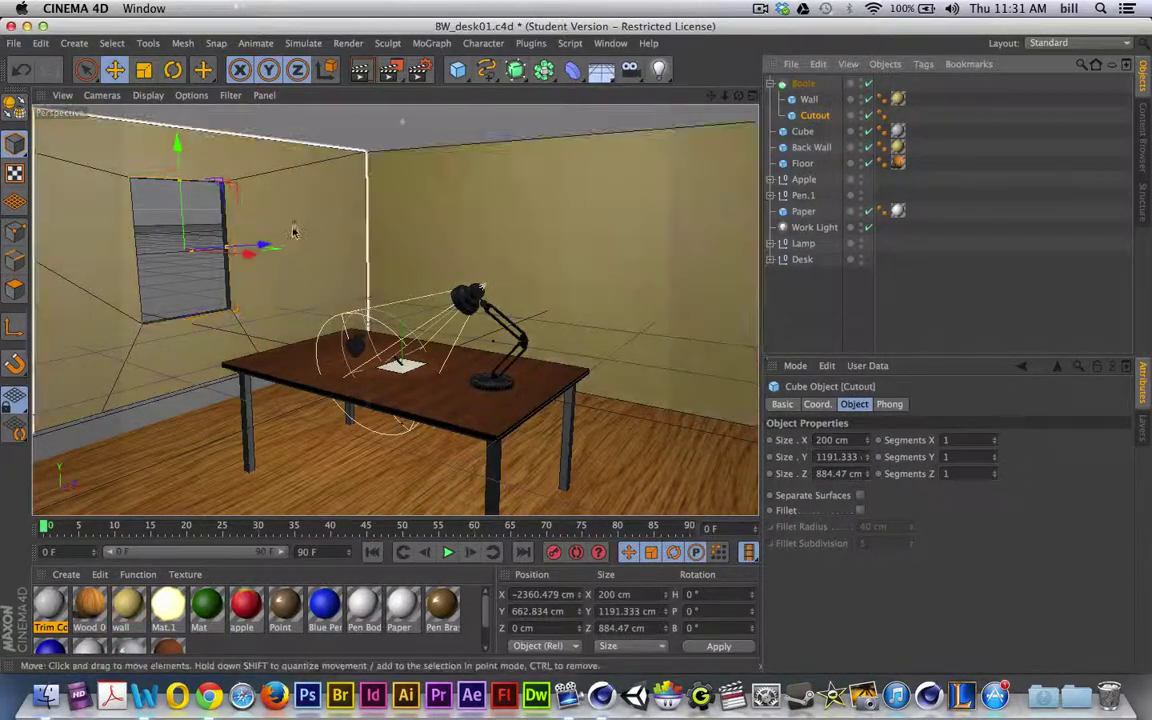
Move the Cutout within the side wall to about Y 621 cm and Z 442 cm
drag(286, 243, 311, 239)
mouse_move(230, 145)
mouse_down()
mouse_move(232, 184)
mouse_move(236, 151)
mouse_up()
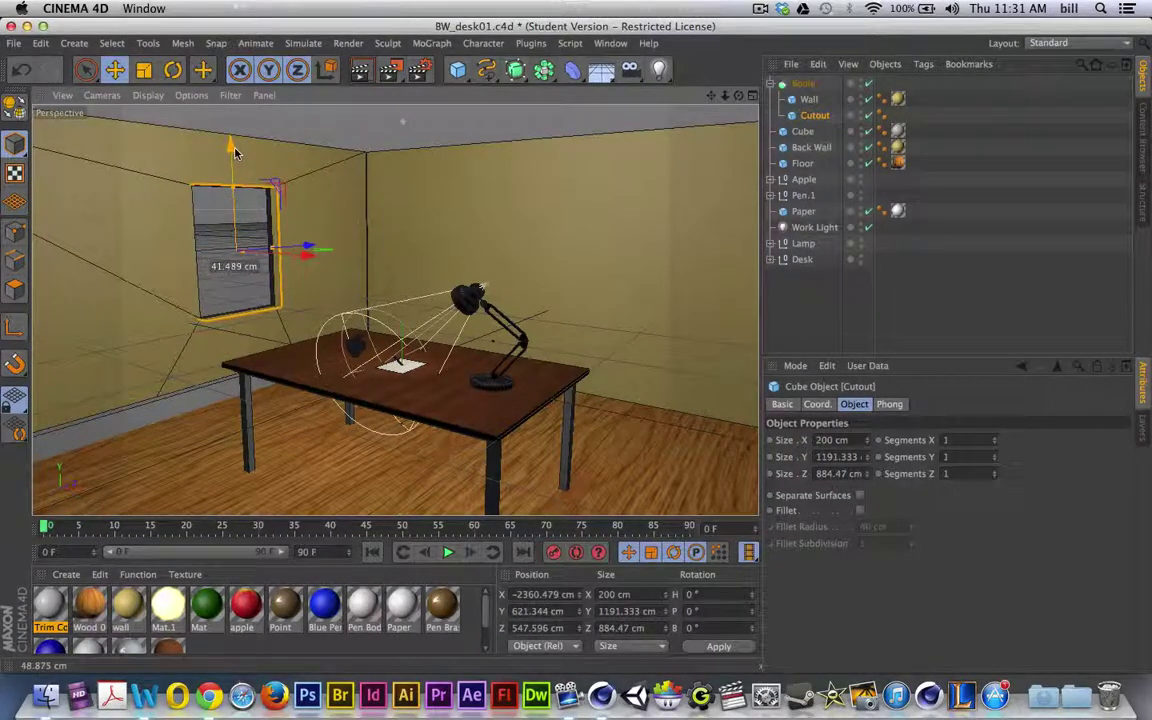
drag(306, 248, 295, 250)
Shift the Cutout along the side wall to about Z 178 cm and check the window opening from inside the room
alt+drag(265, 346, 735, 350)
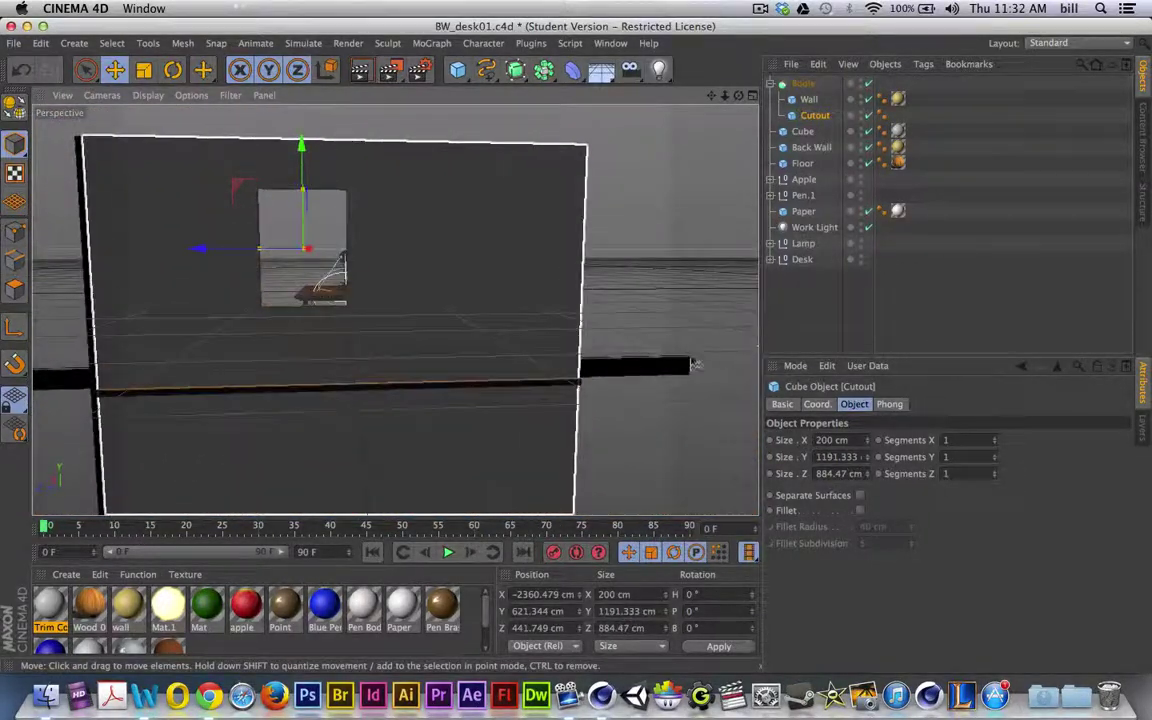
drag(523, 376, 632, 386)
key(super+z)
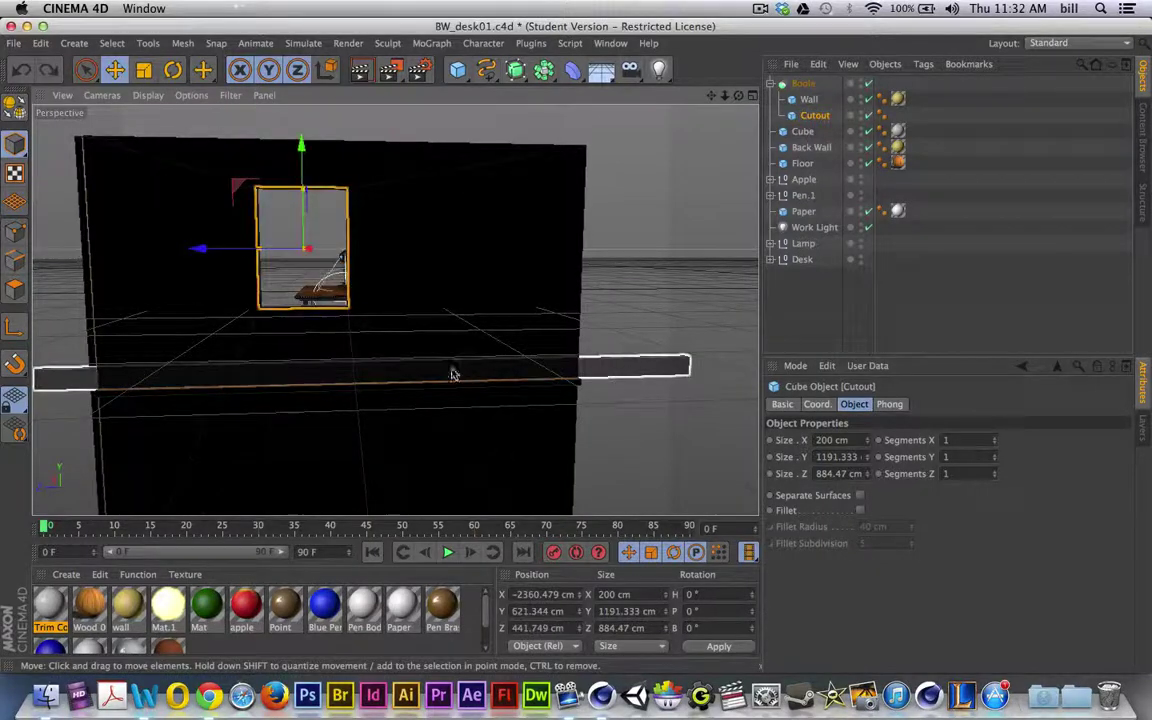
alt+middle_drag(398, 342, 450, 365)
scroll(448, 366, up, 3)
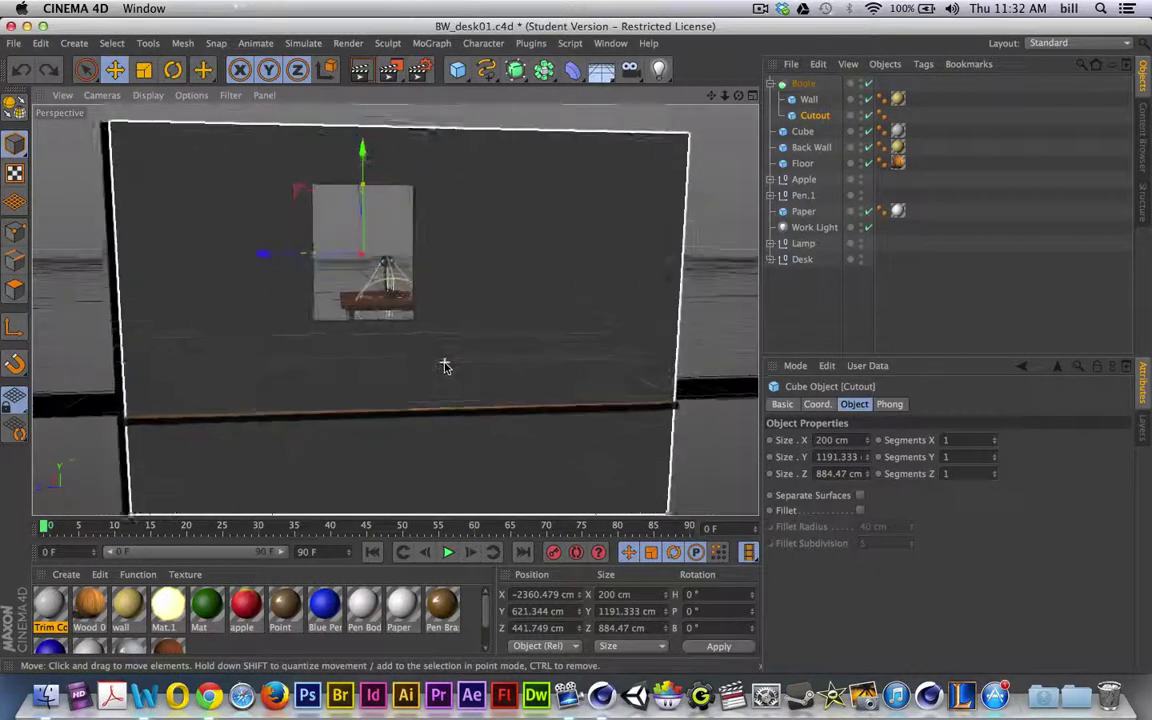
drag(248, 253, 287, 247)
alt+drag(533, 371, 216, 287)
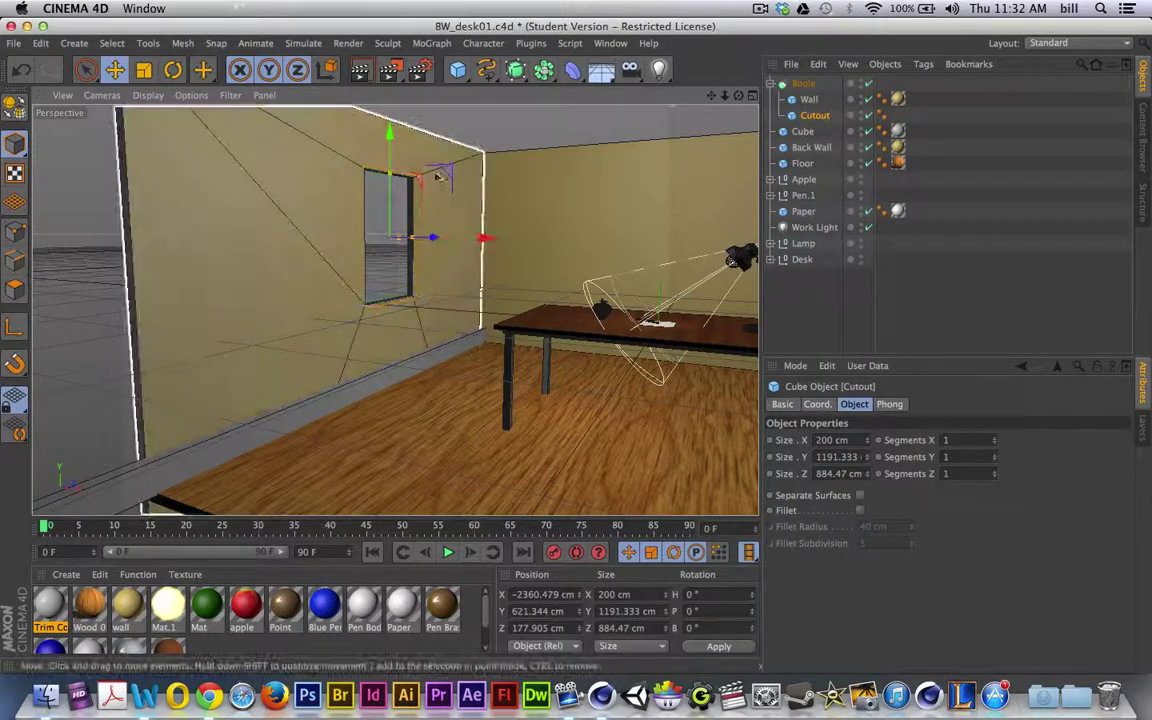
scroll(386, 256, up, 3)
scroll(386, 262, up, 1)
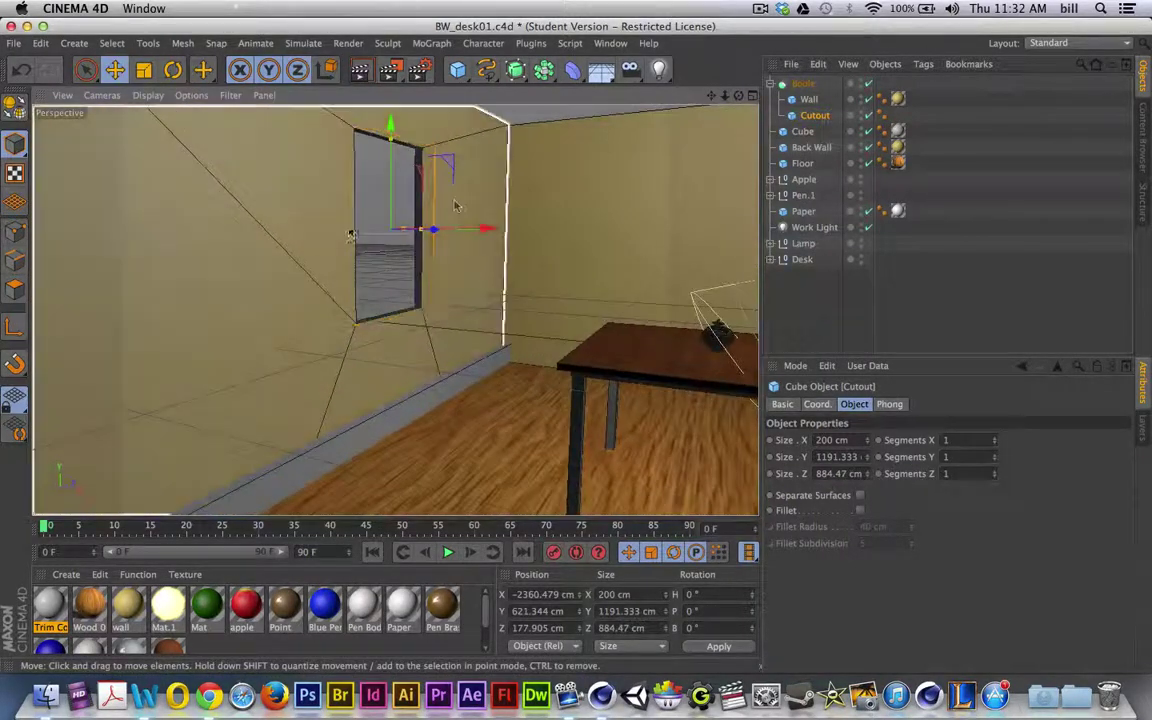
alt+drag(404, 323, 335, 332)
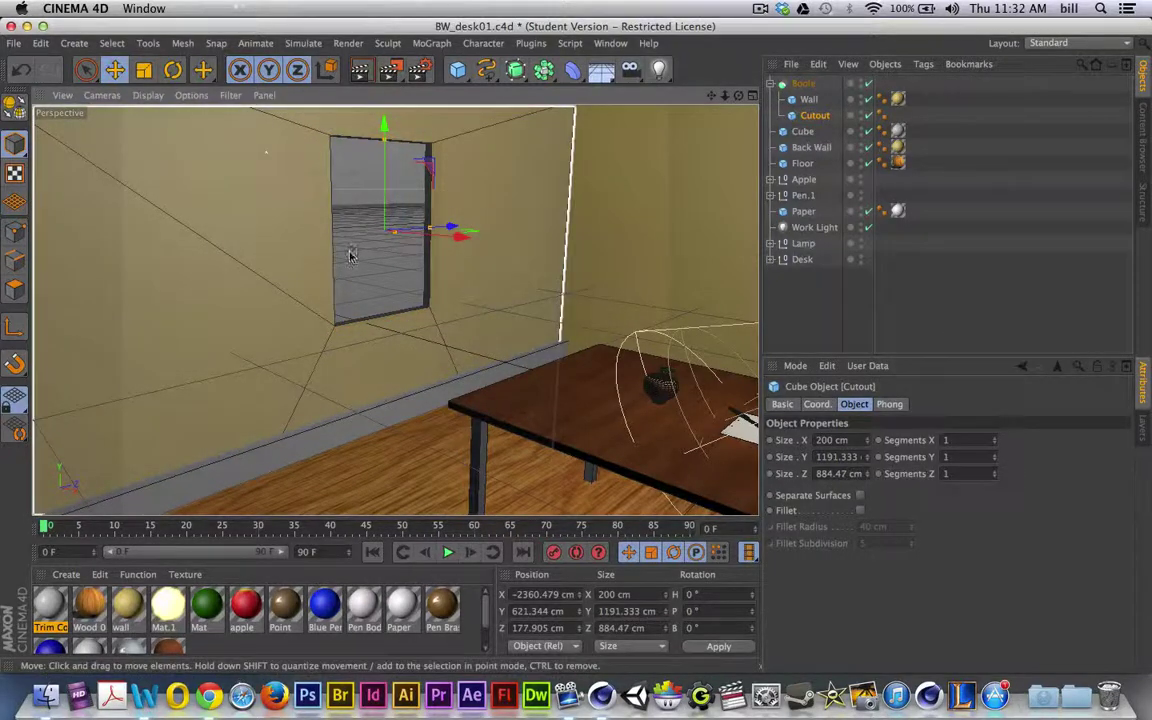
scroll(350, 254, down, 3)
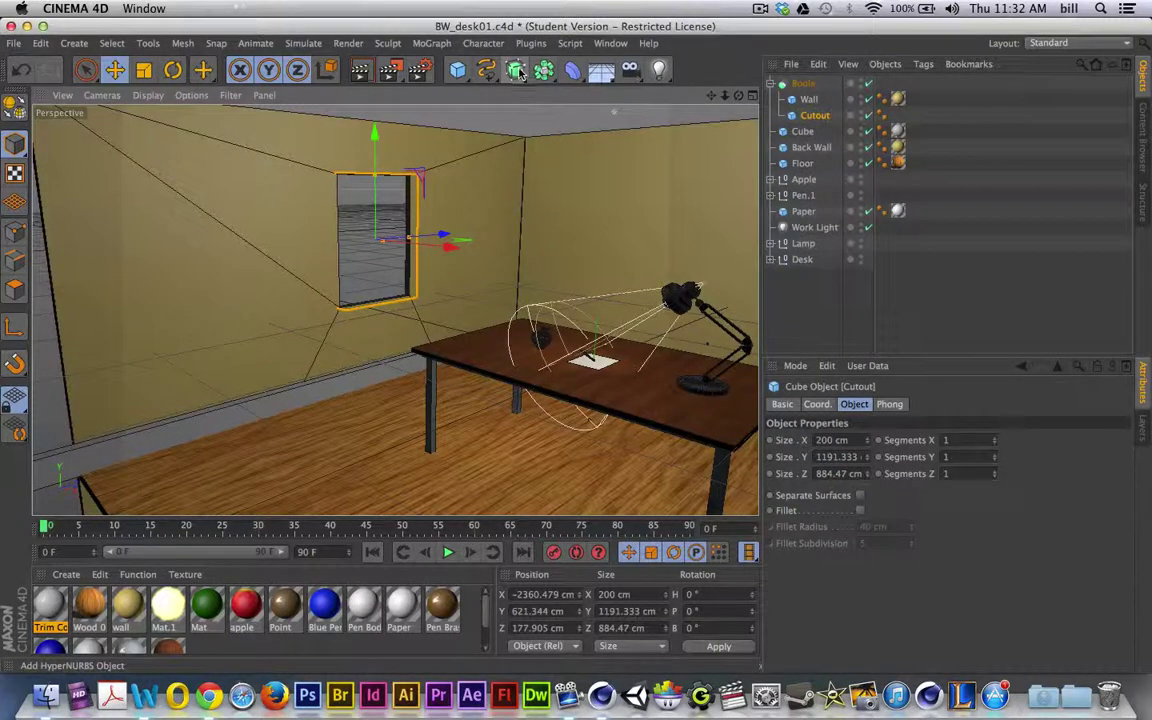
Add an Area Light and raise it above the desk to about Y 797 cm
click(657, 72)
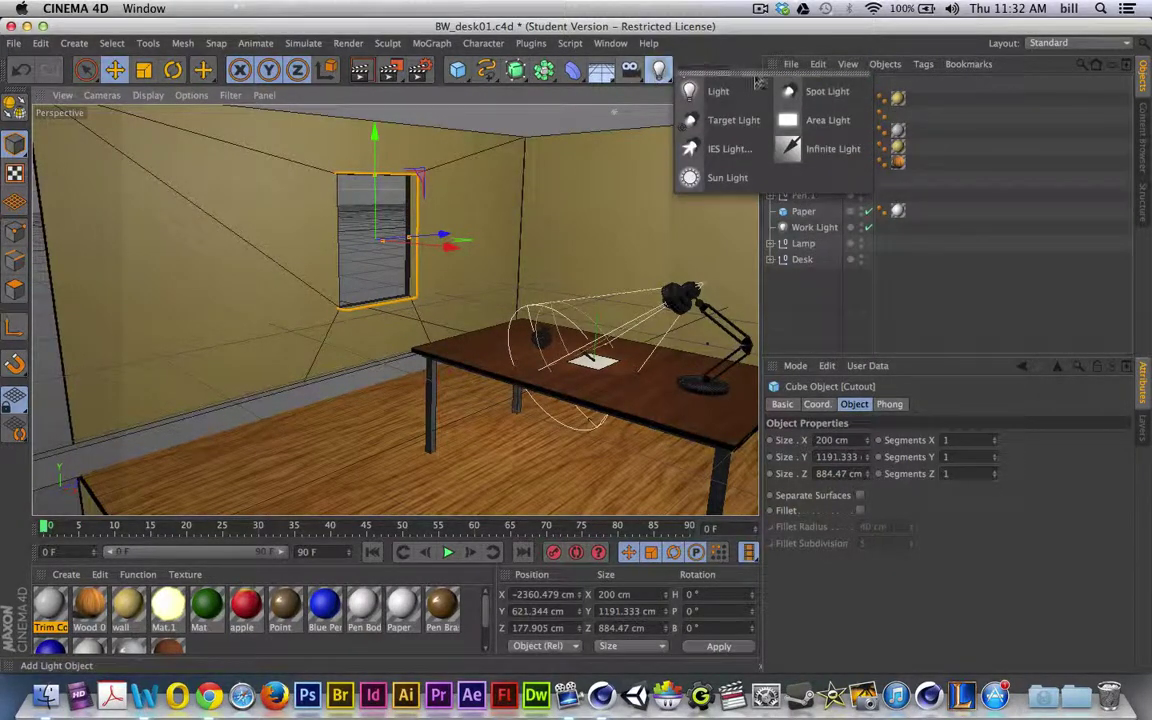
click(815, 119)
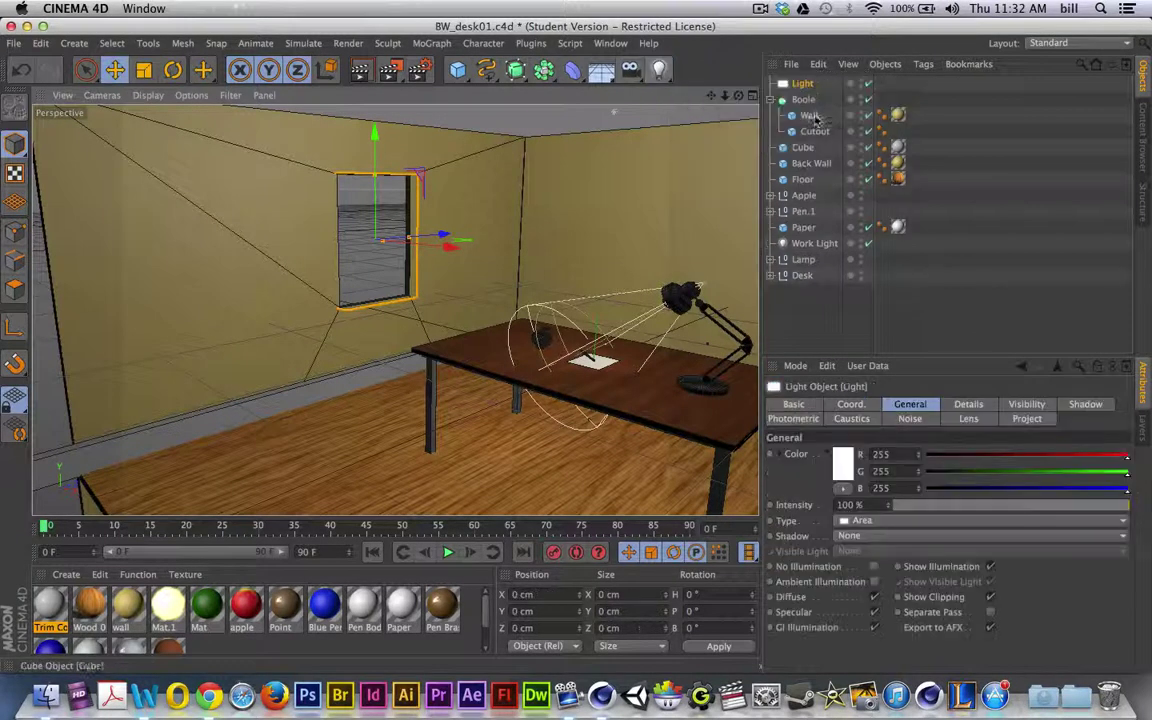
scroll(564, 263, down, 4)
drag(560, 258, 560, 183)
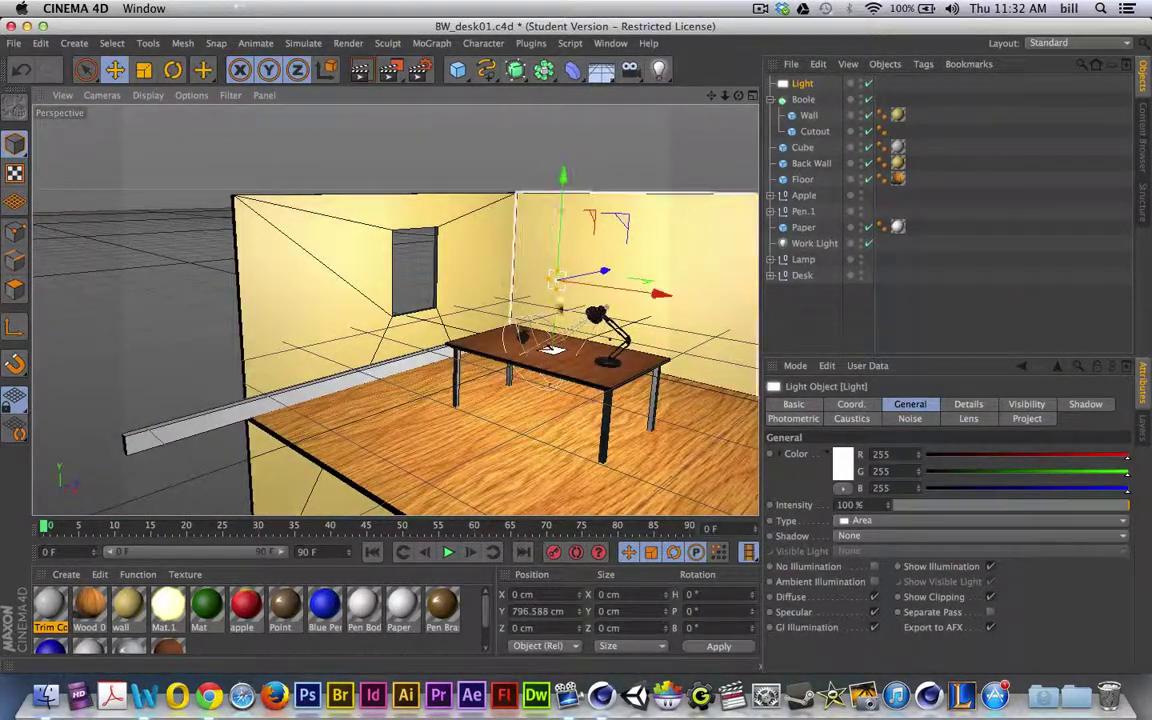
Raise the area light to about Y 1032 cm and move it outside the window to about X -4544 cm
alt+drag(560, 345, 586, 362)
scroll(586, 362, up, 4)
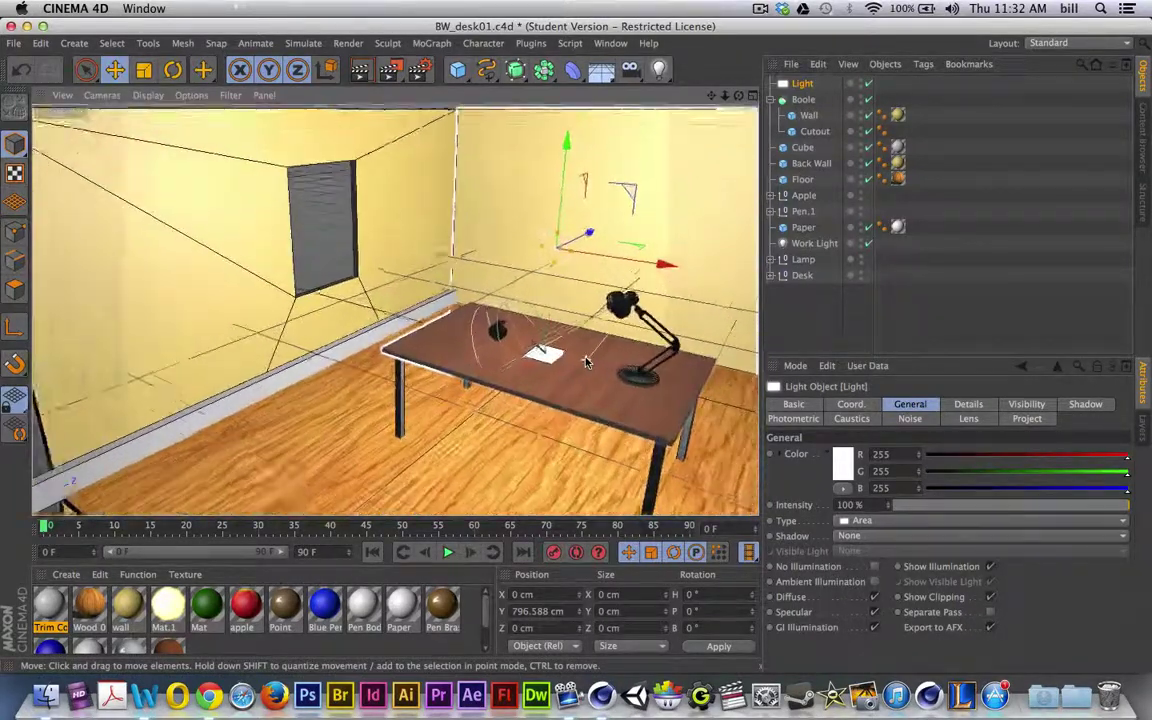
scroll(587, 362, down, 3)
scroll(554, 230, up, 2)
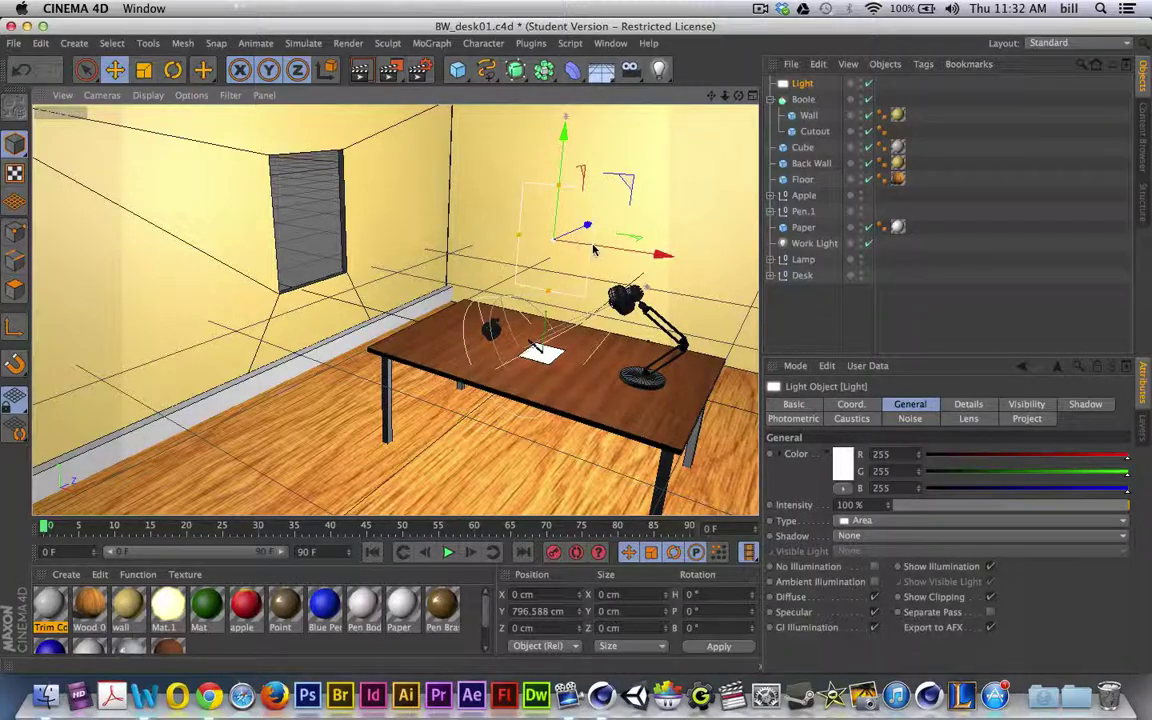
drag(568, 152, 568, 120)
scroll(581, 248, down, 2)
alt+drag(583, 249, 533, 222)
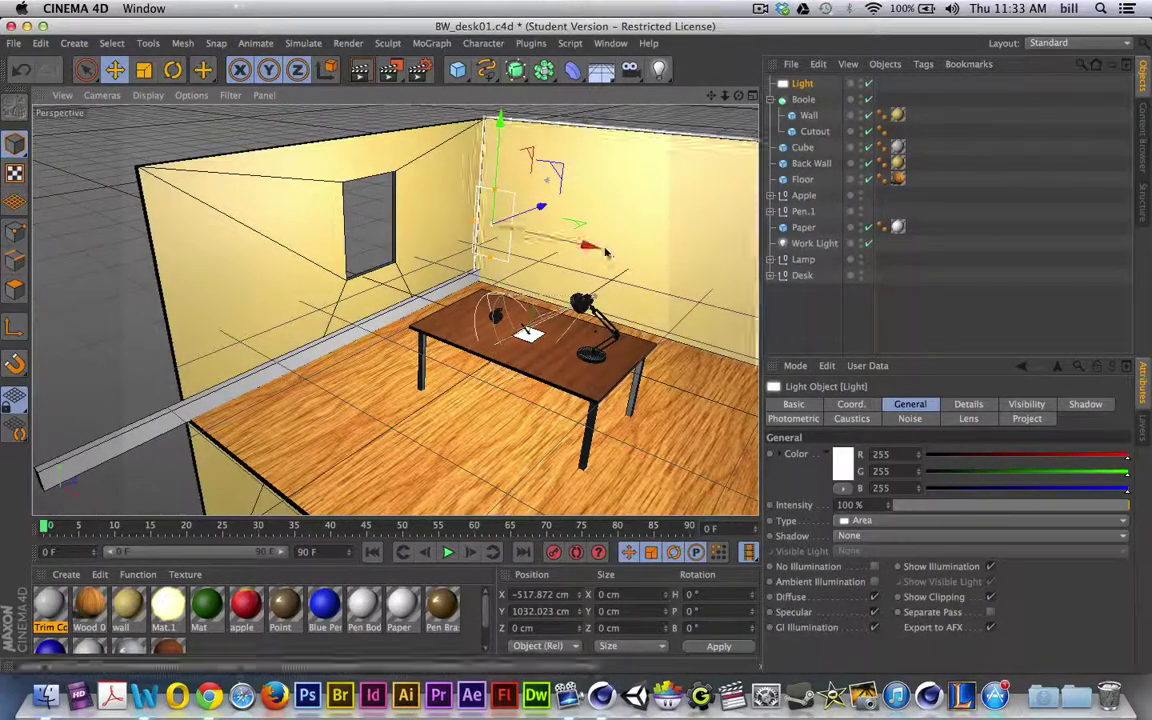
drag(479, 241, 560, 203)
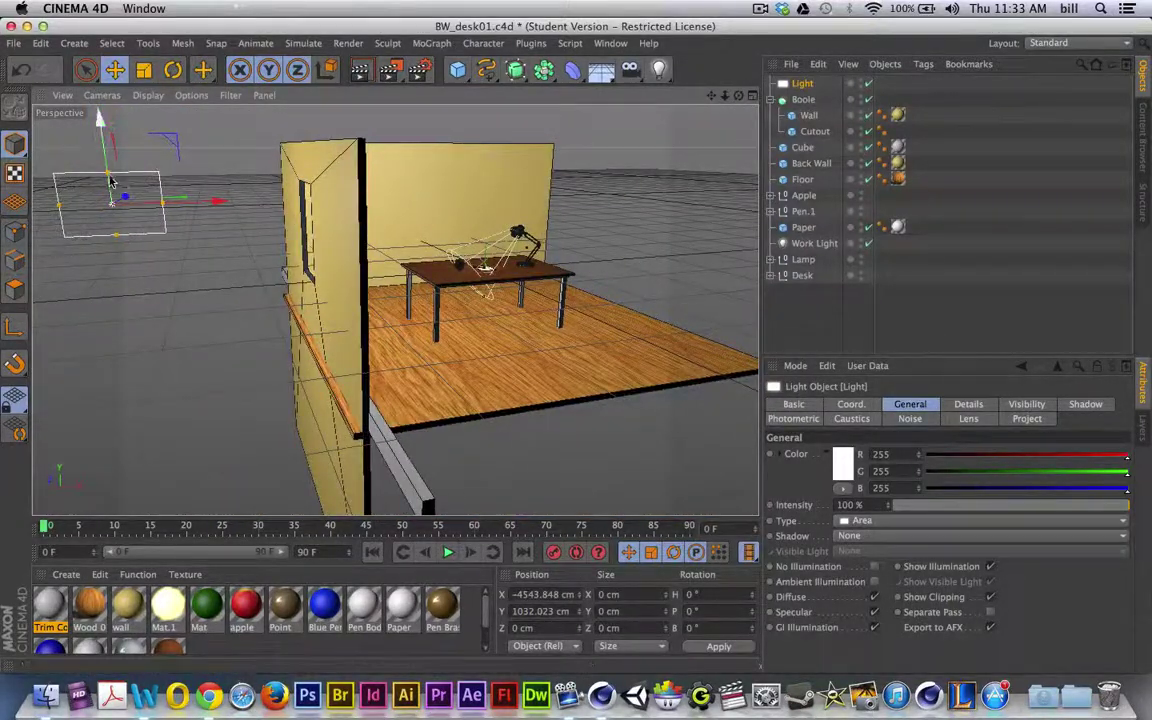
Rotate the area light to heading -90° and pitch -10° so it faces the window
key(r)
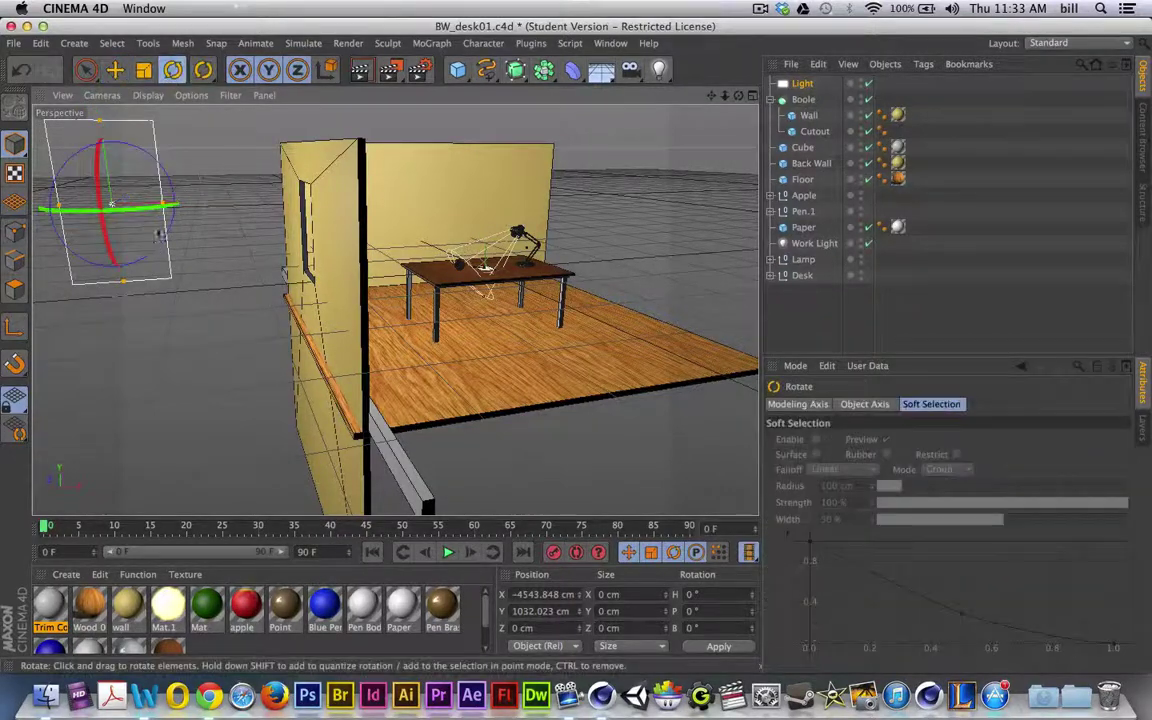
drag(153, 209, 110, 206)
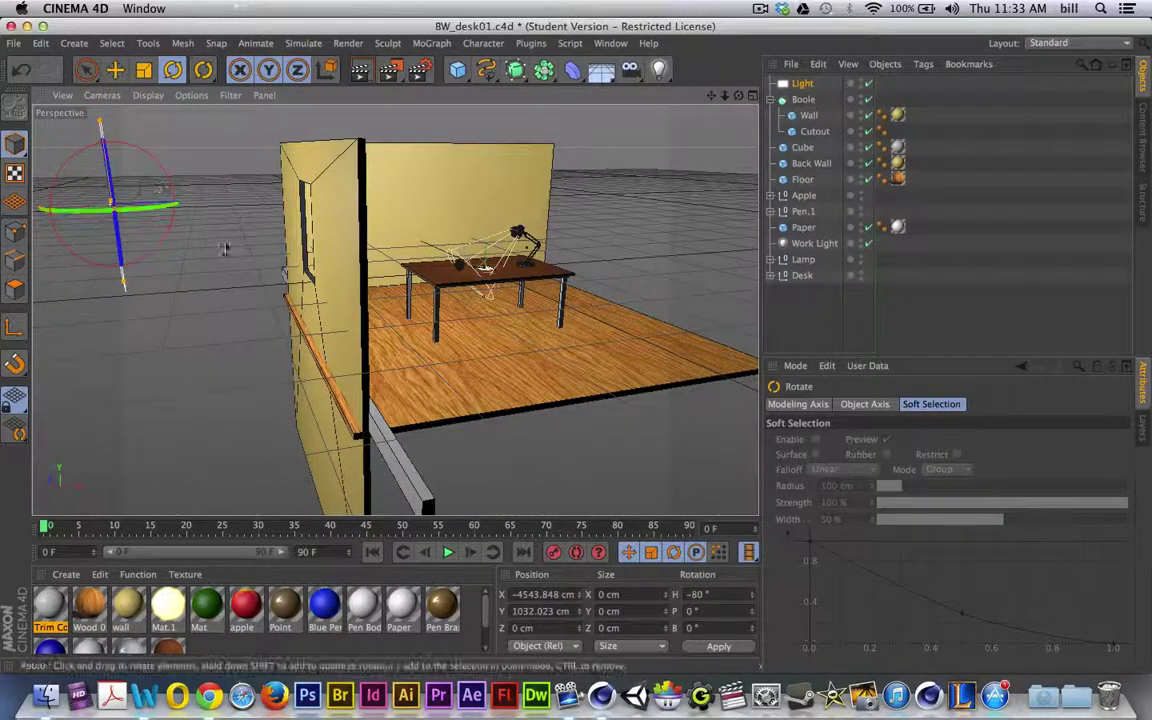
scroll(242, 275, down, 2)
alt+drag(244, 278, 358, 382)
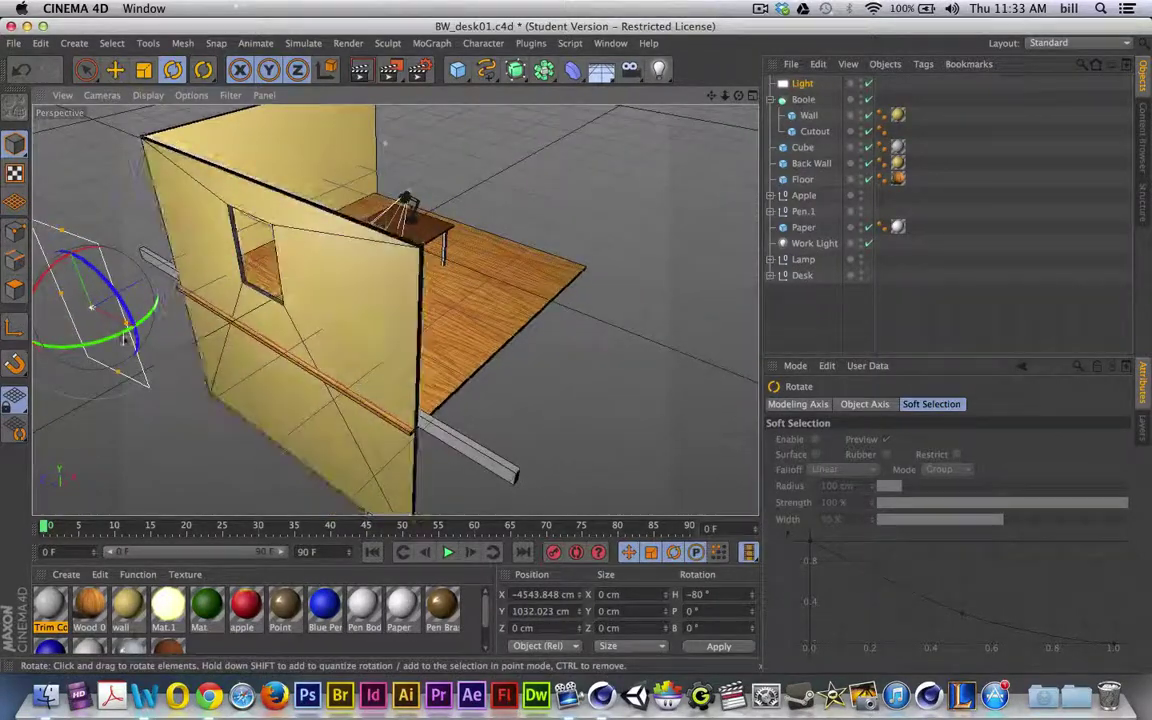
drag(104, 308, 147, 391)
alt+drag(268, 427, 324, 342)
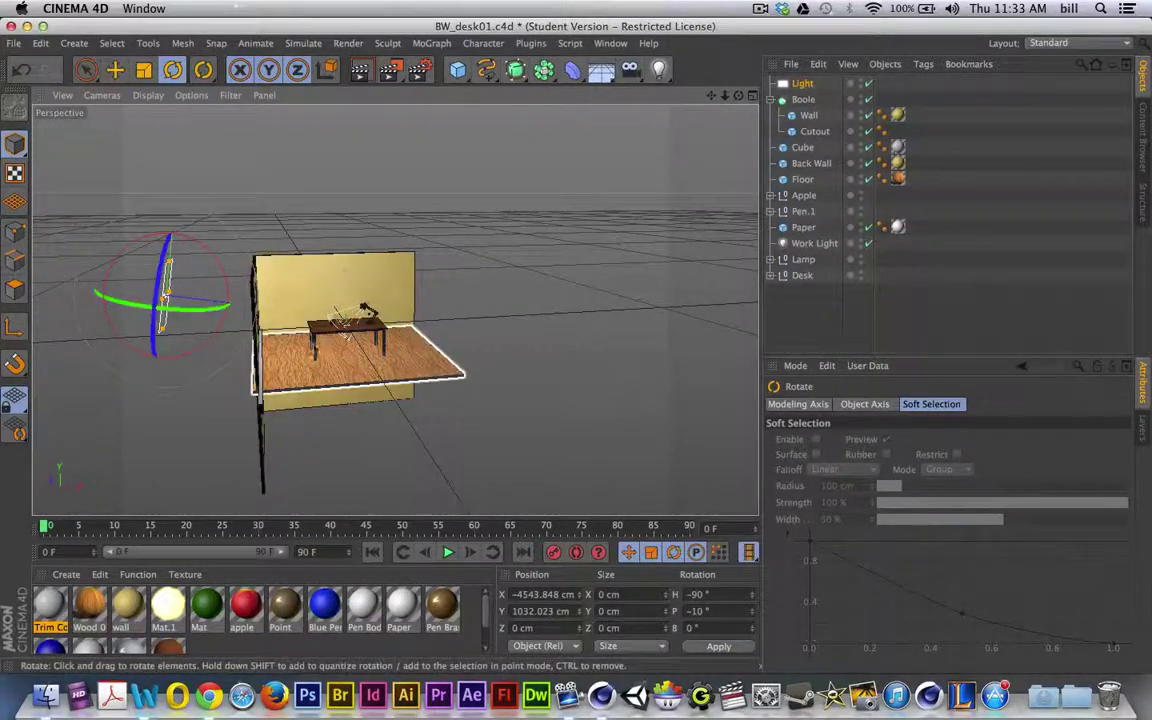
mouse_move(451, 402)
alt+mouse_down()
mouse_move(393, 417)
mouse_move(321, 414)
mouse_move(432, 414)
alt+mouse_up()
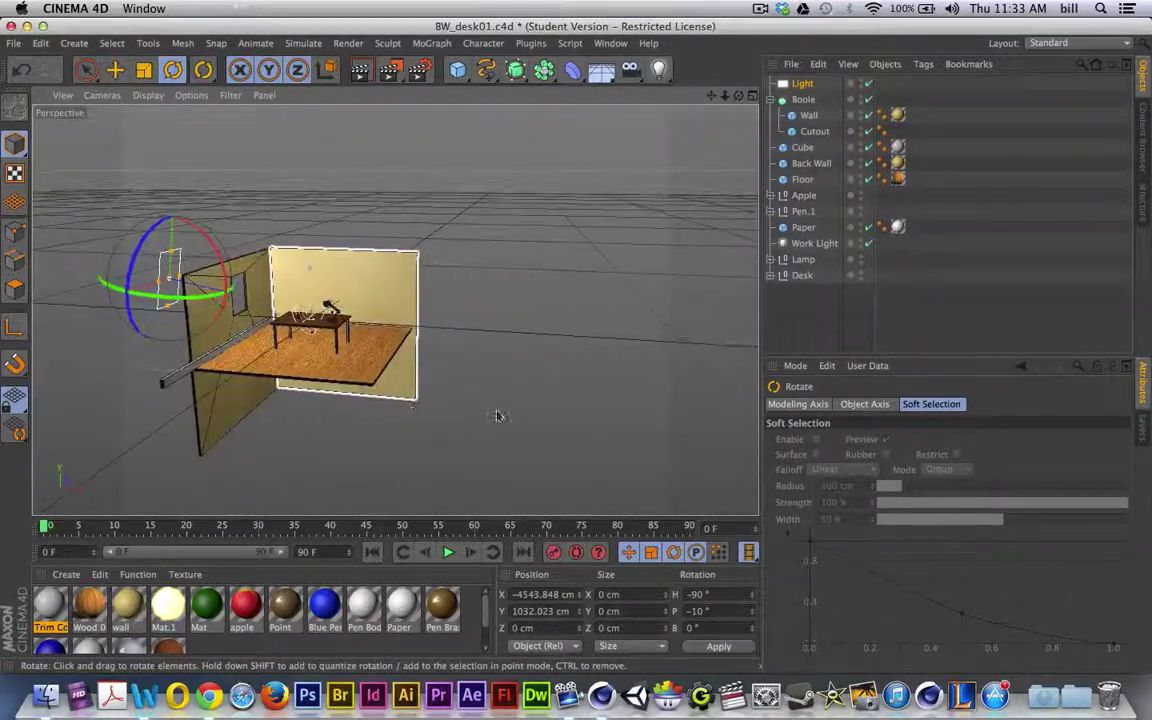
Set the area light's color to pale blue, RGB 171, 196, 222, and render the view
click(805, 84)
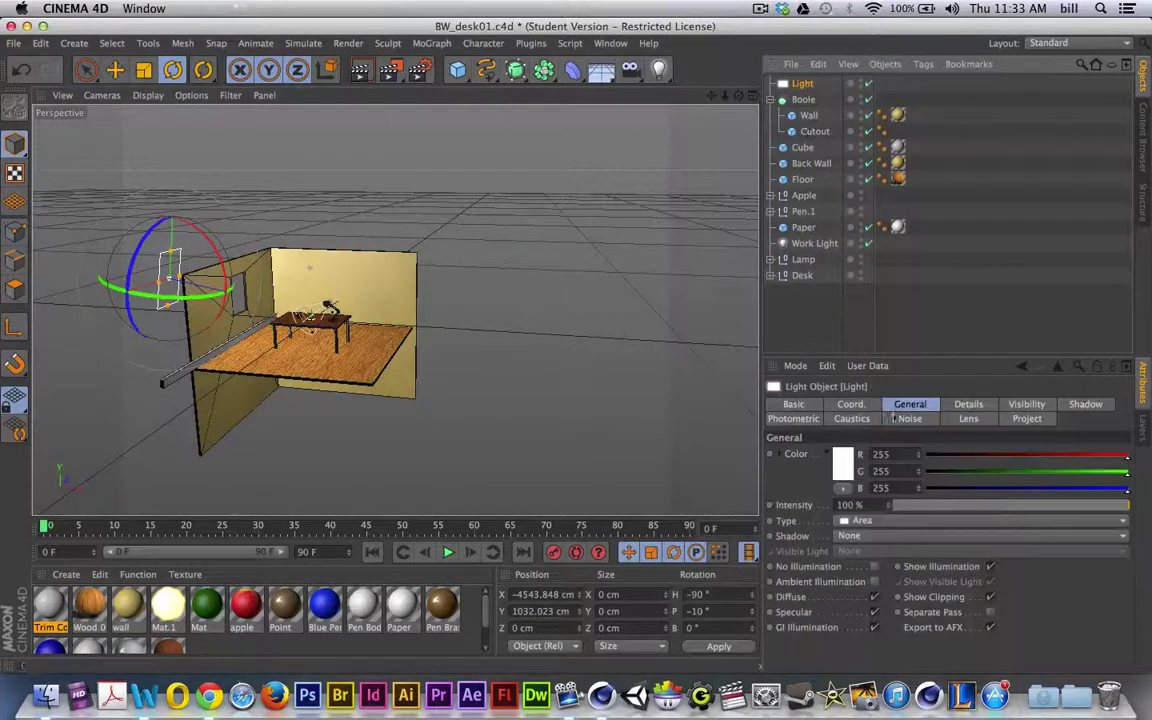
click(843, 462)
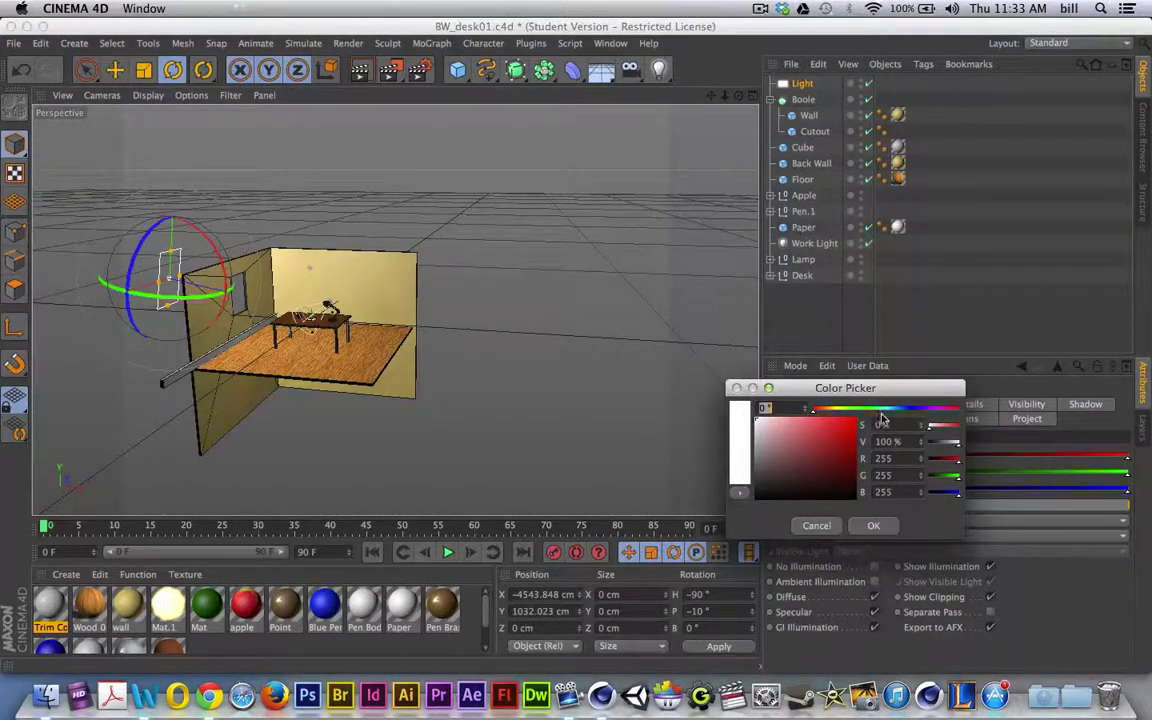
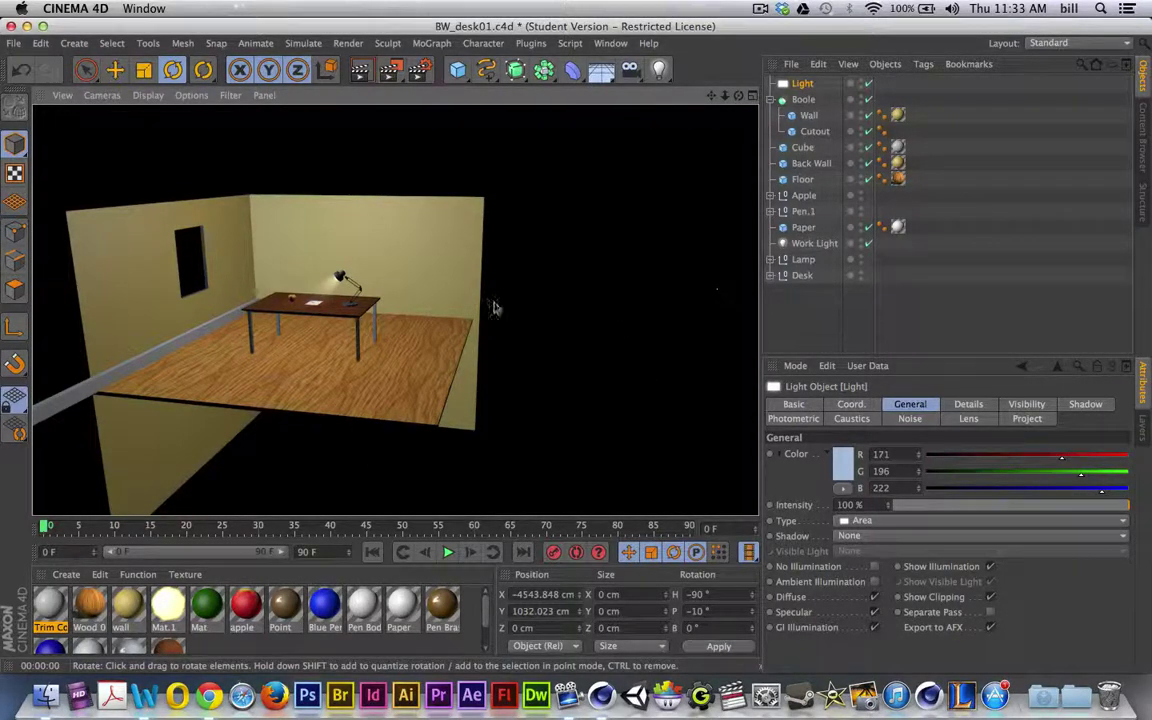
Try deleting the Work Light from the scene, and undo the deletion
click(810, 243)
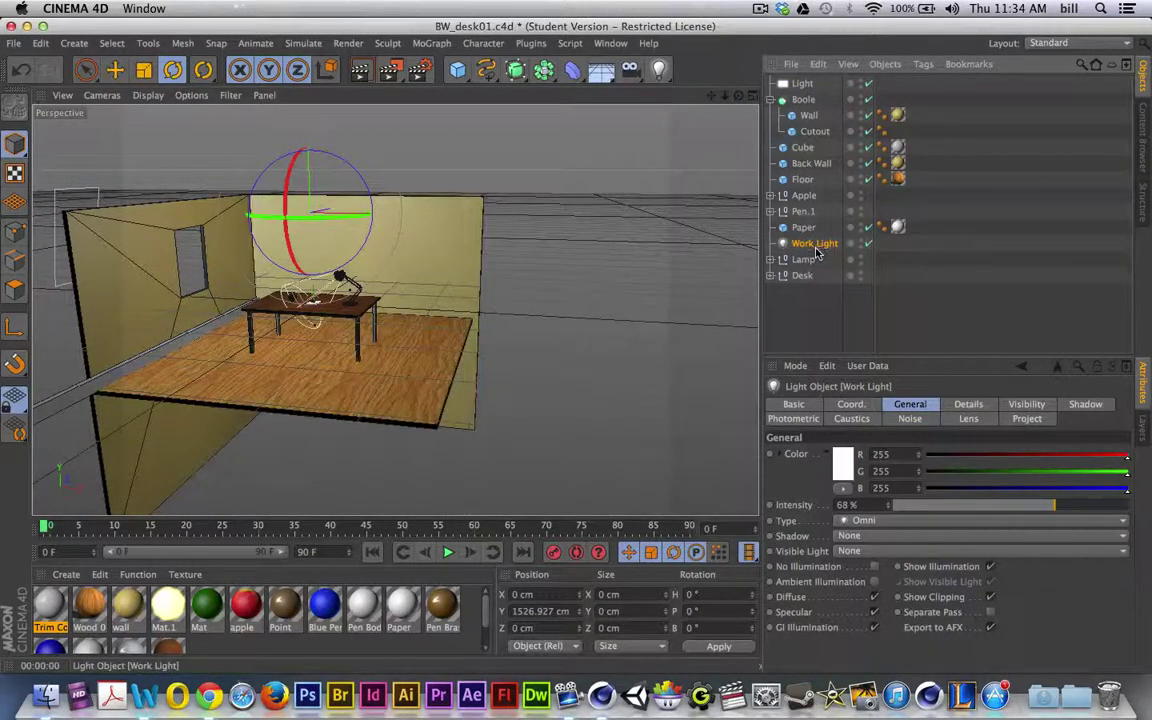
key(Delete)
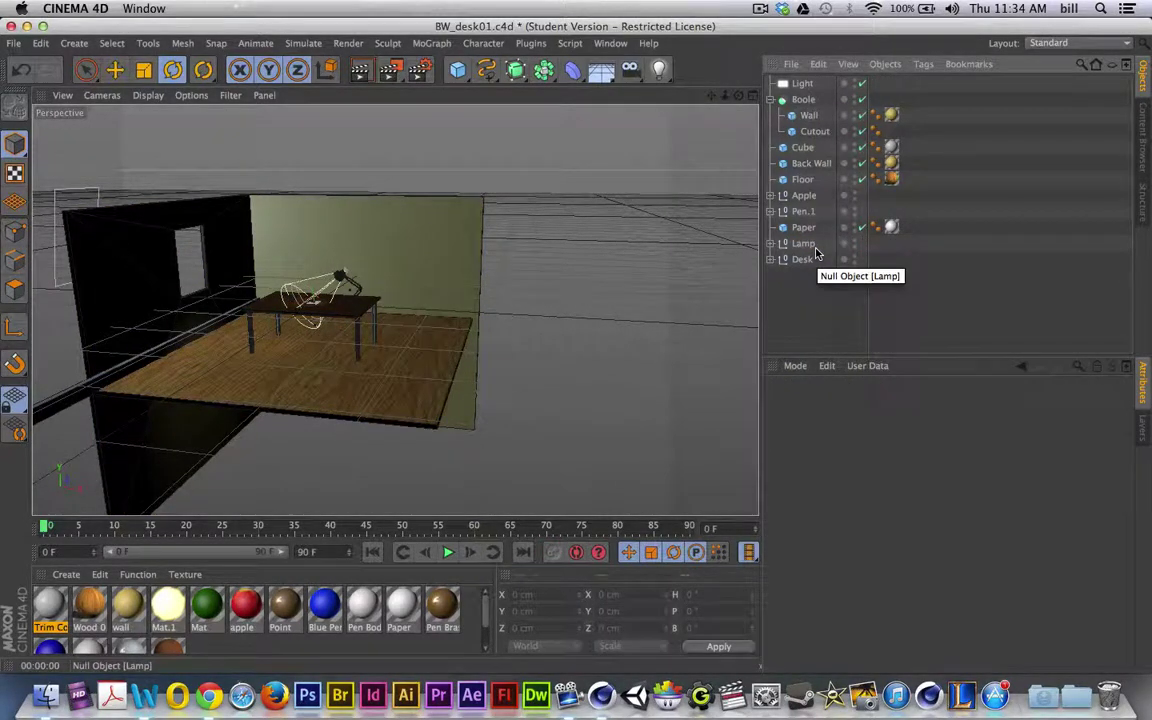
key(super+z)
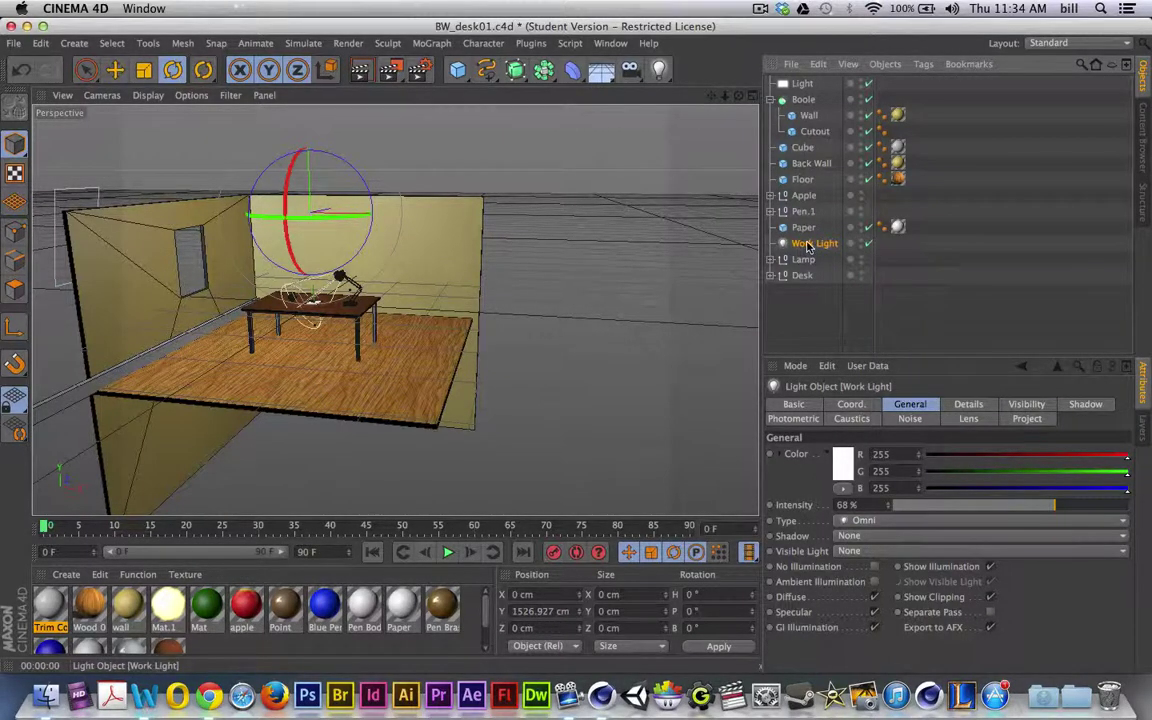
Disable the Work Light, render the view without it, and enable the light again
click(868, 243)
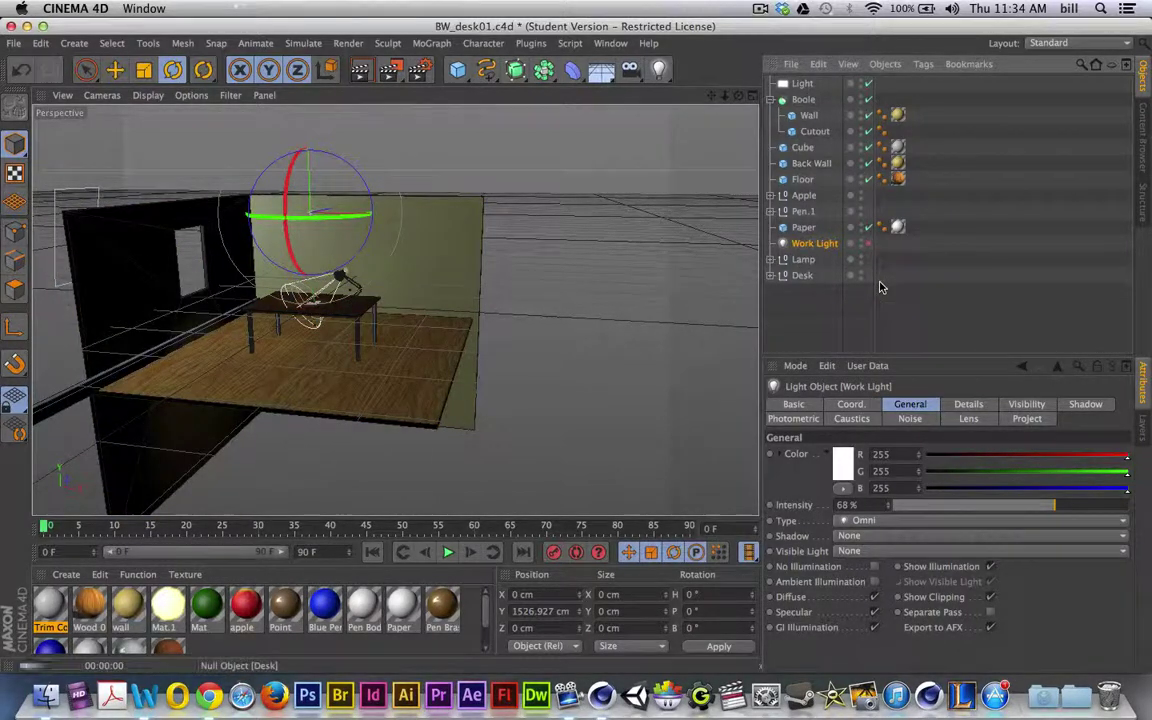
key(super+r)
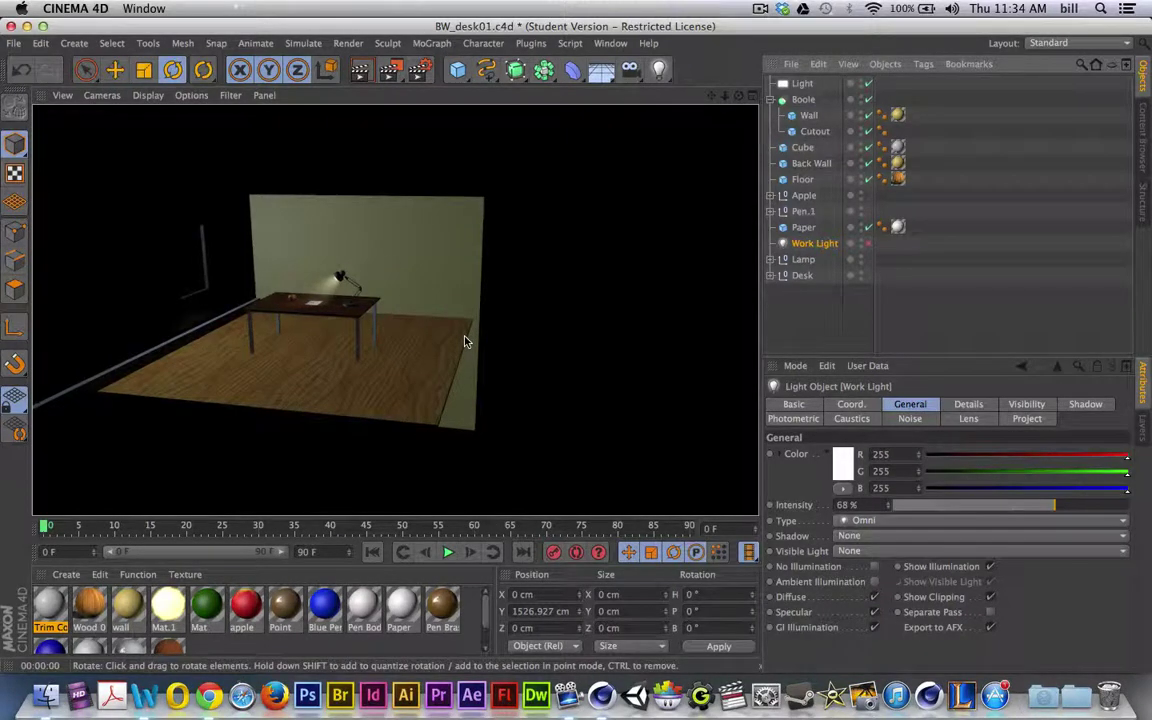
click(868, 243)
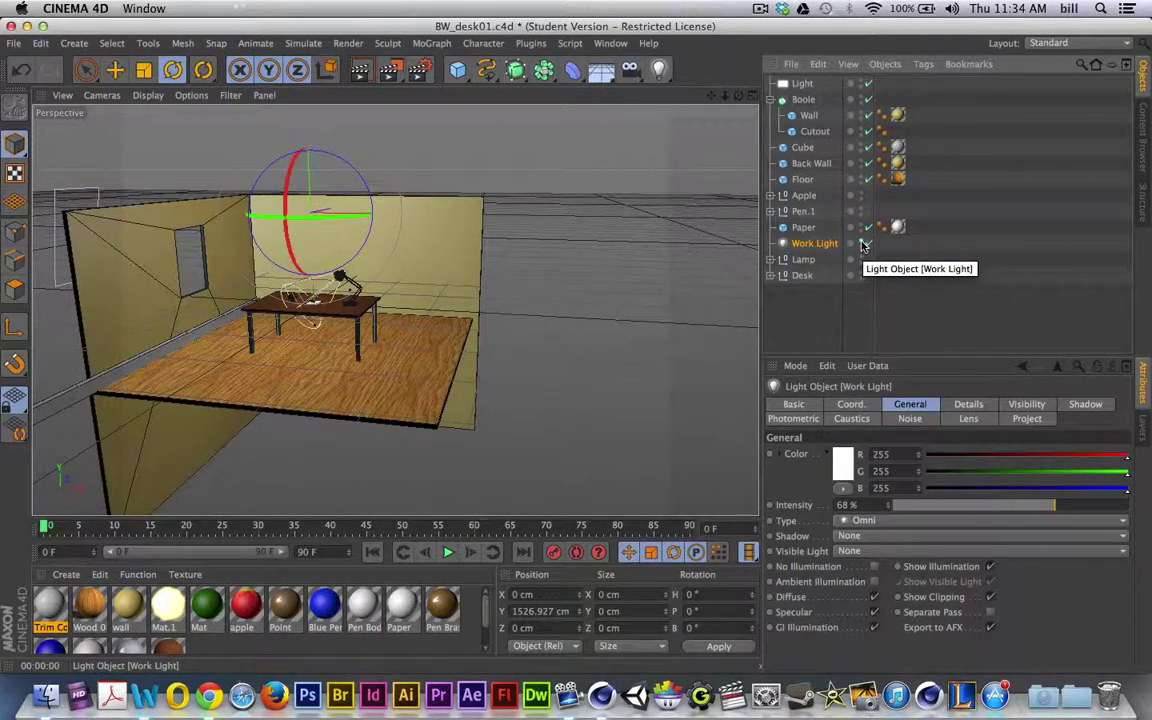
Hide the Work Light in renders while keeping it active in the editor, and render the view to test its visibility
alt+click(862, 243)
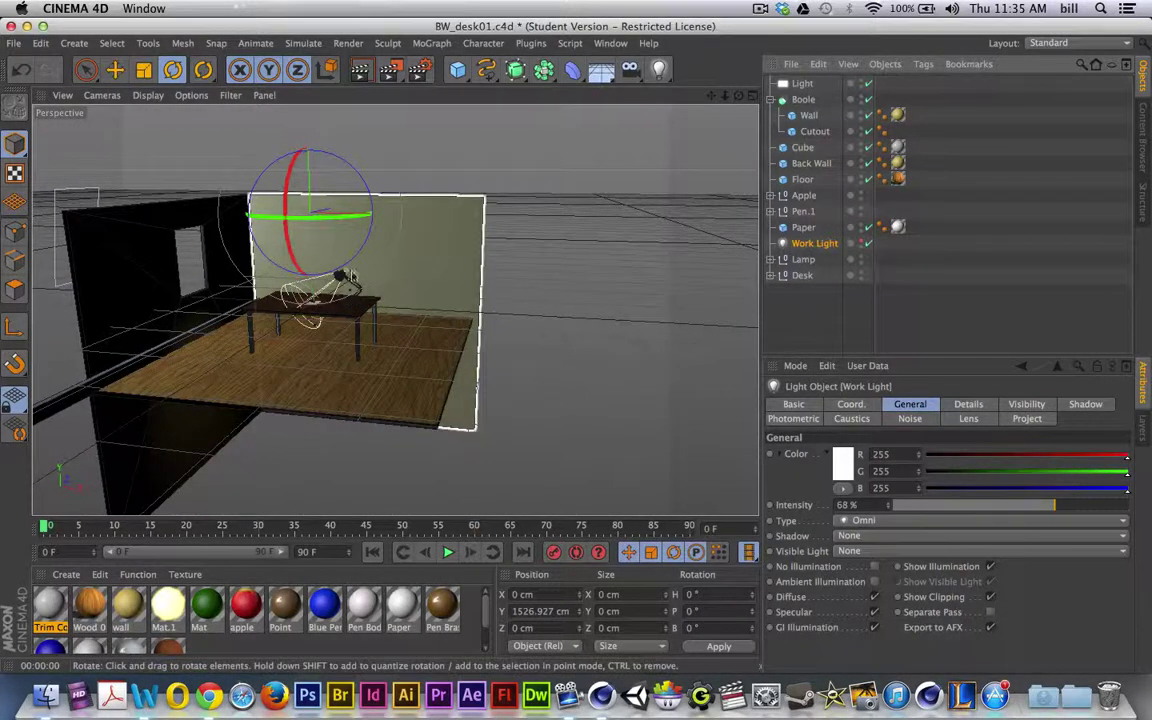
key(ctrl+r)
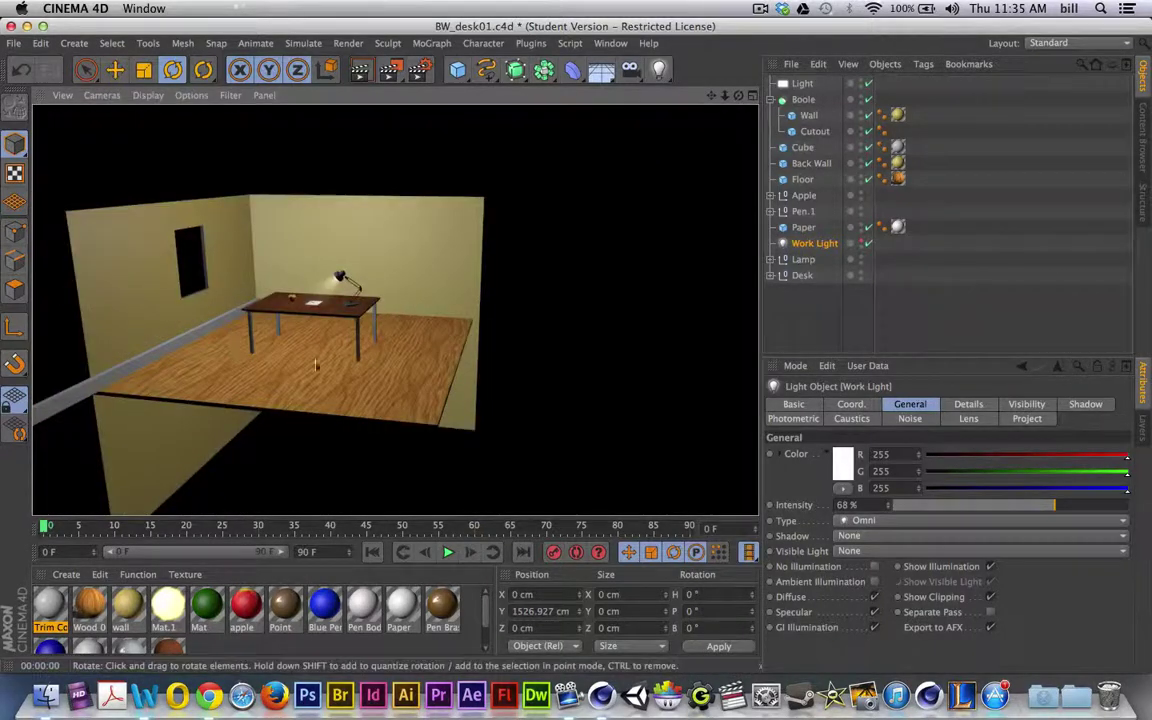
click(862, 244)
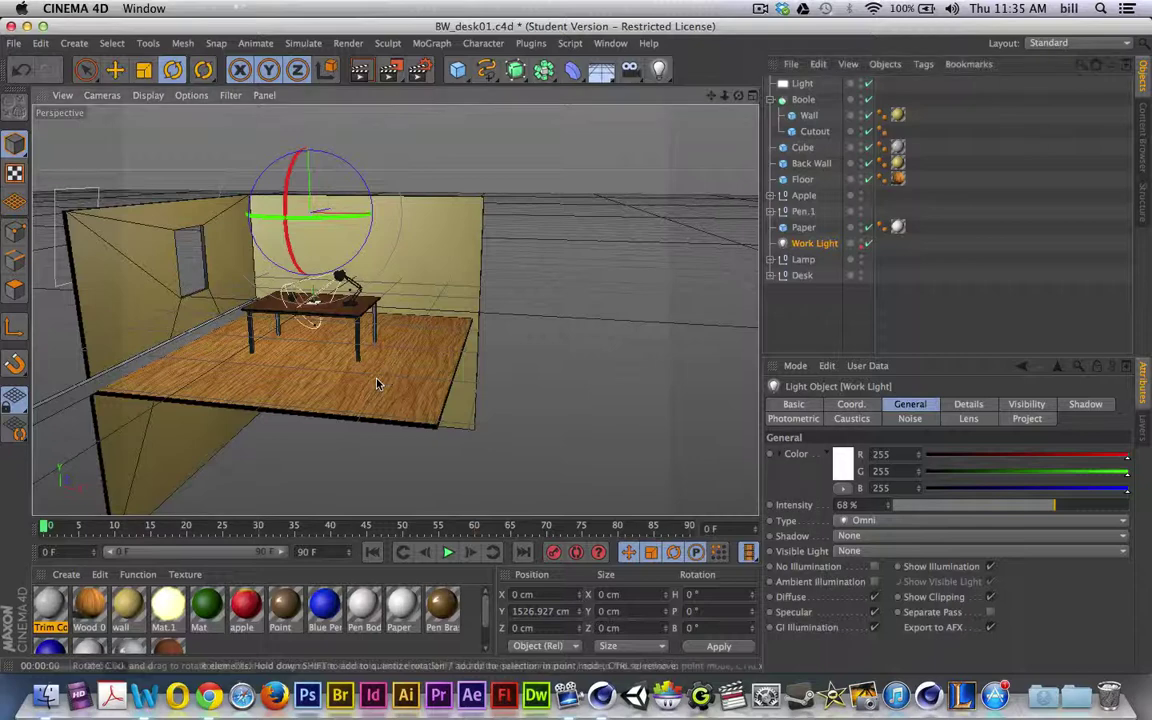
key(ctrl+r)
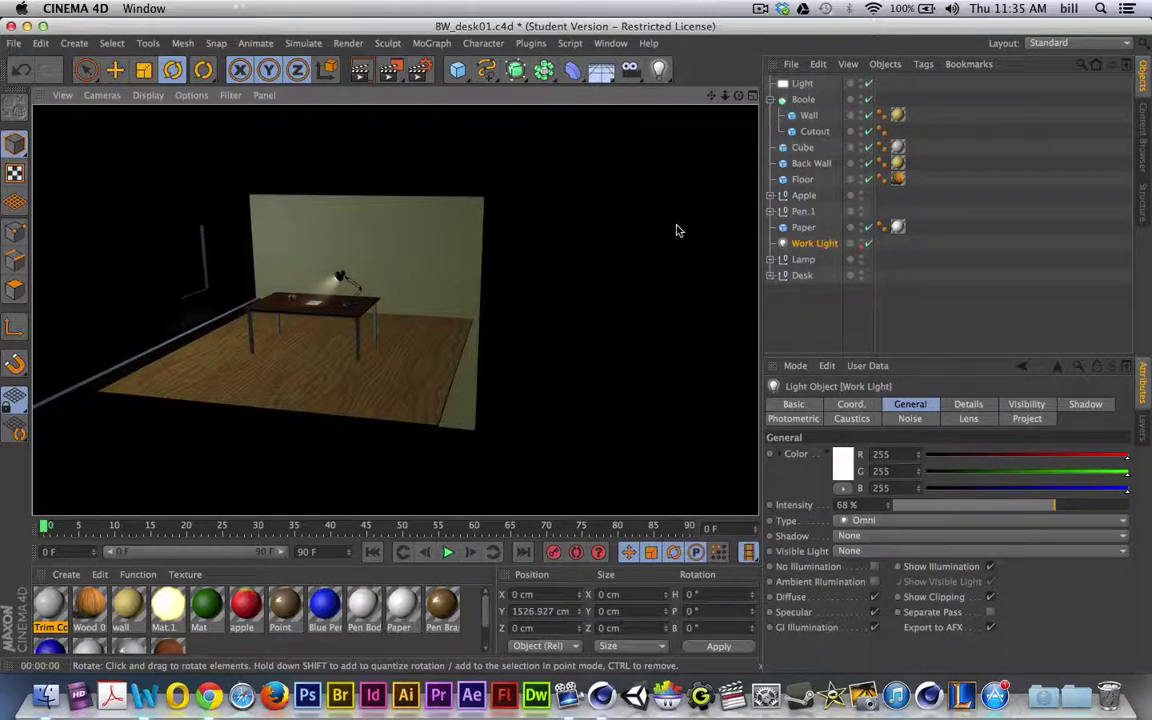
Set the area light's shadow type to Shadow Maps (Soft) and render the view of the room
click(801, 84)
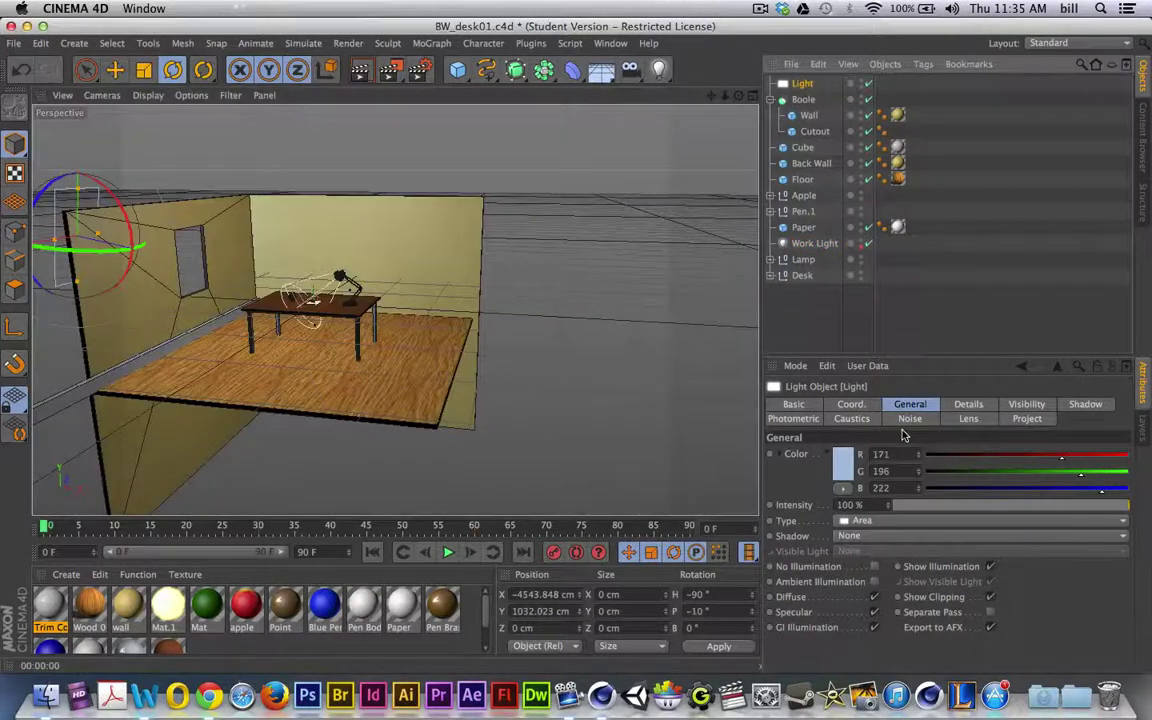
click(880, 536)
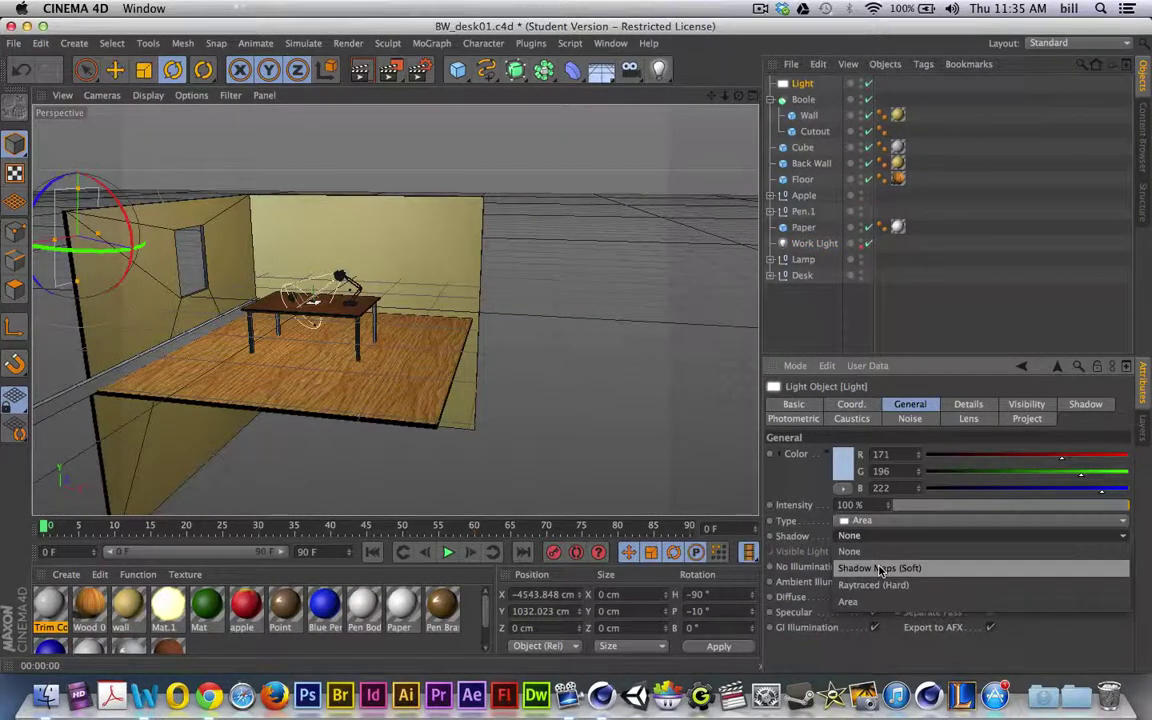
click(880, 568)
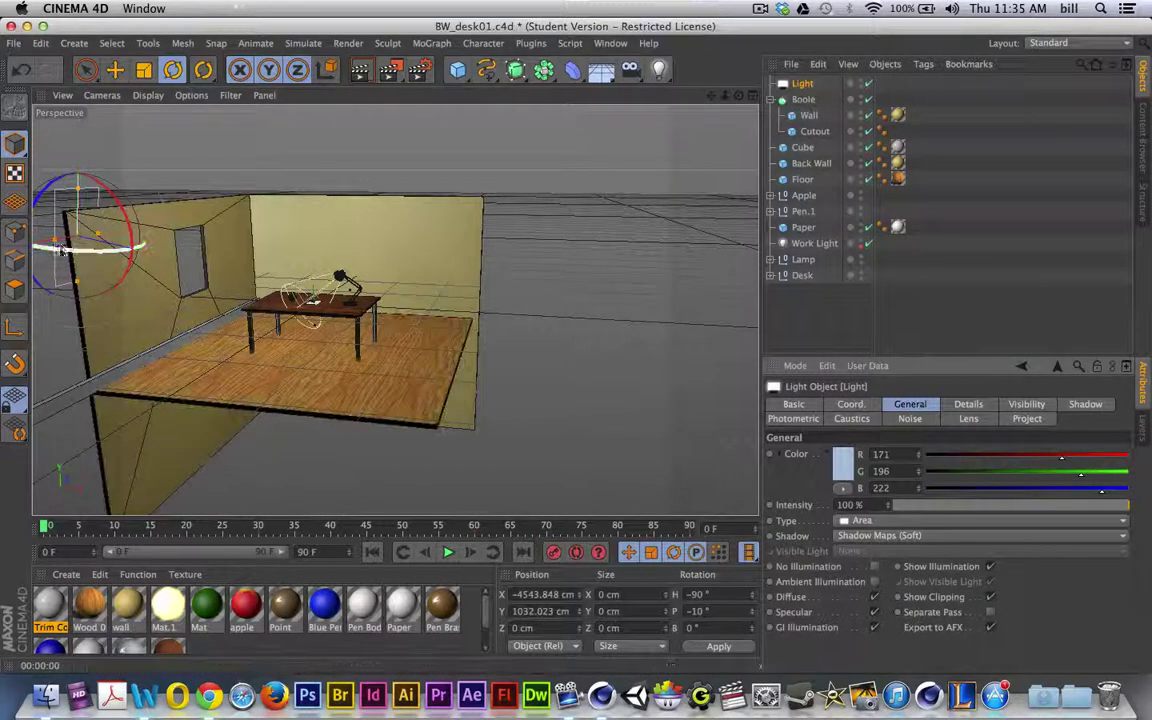
alt+drag(179, 346, 128, 348)
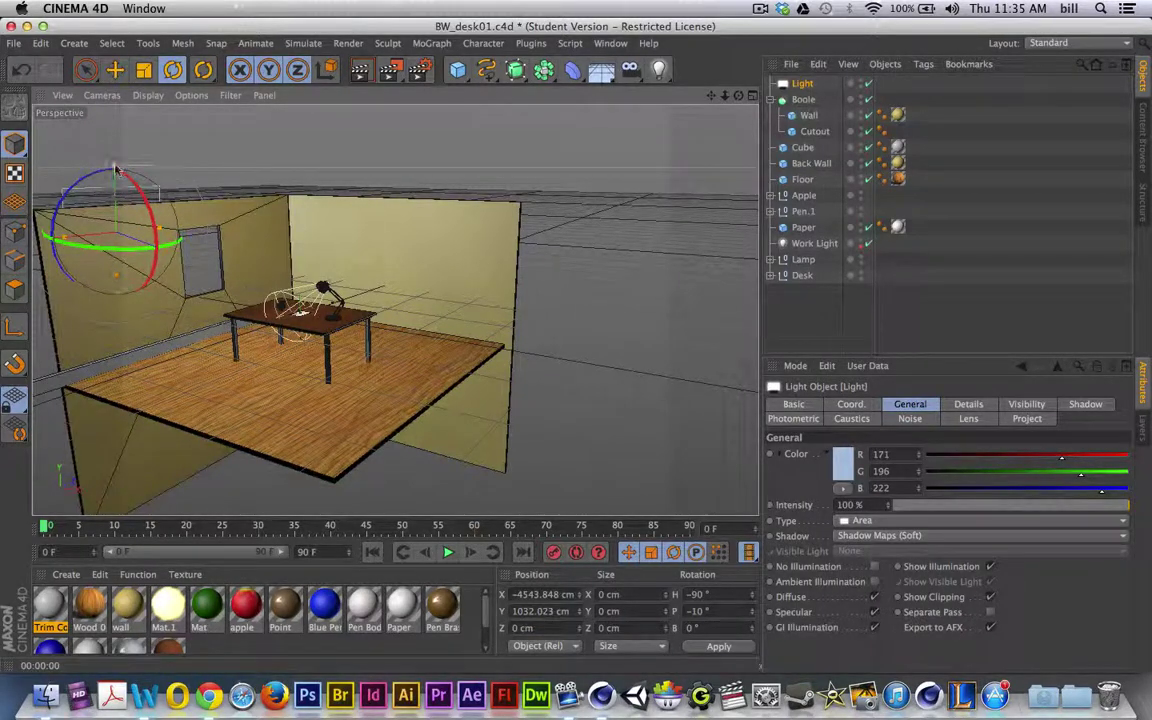
alt+drag(201, 301, 568, 429)
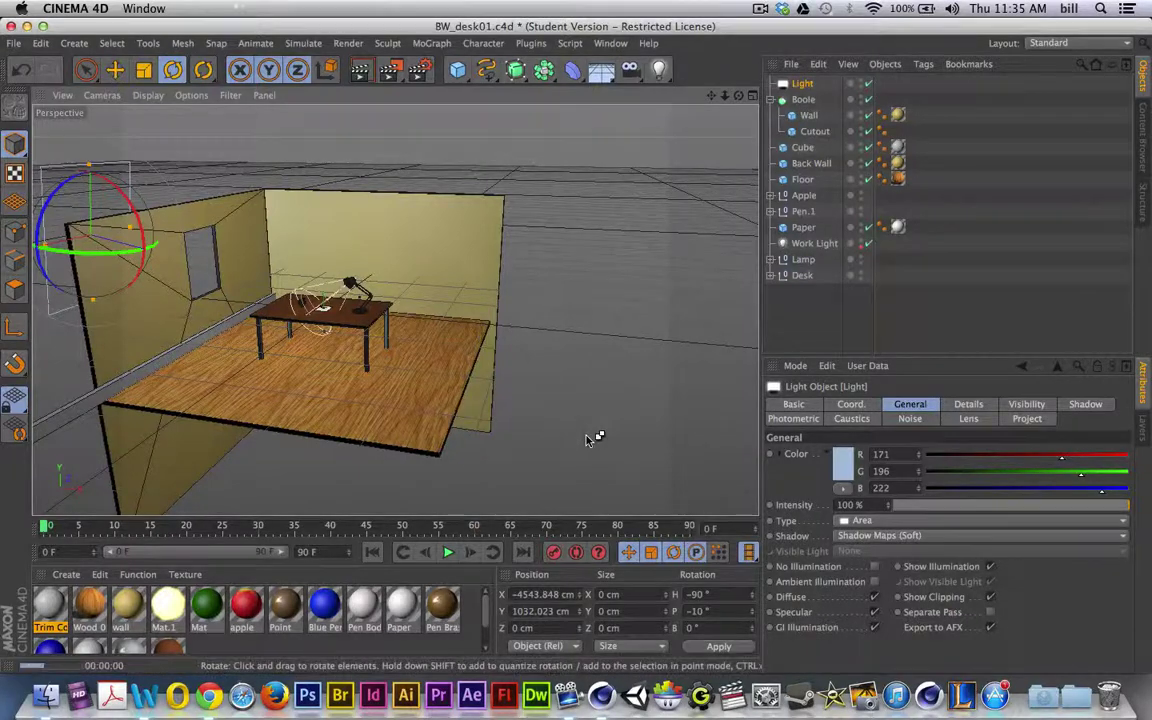
key(ctrl+r)
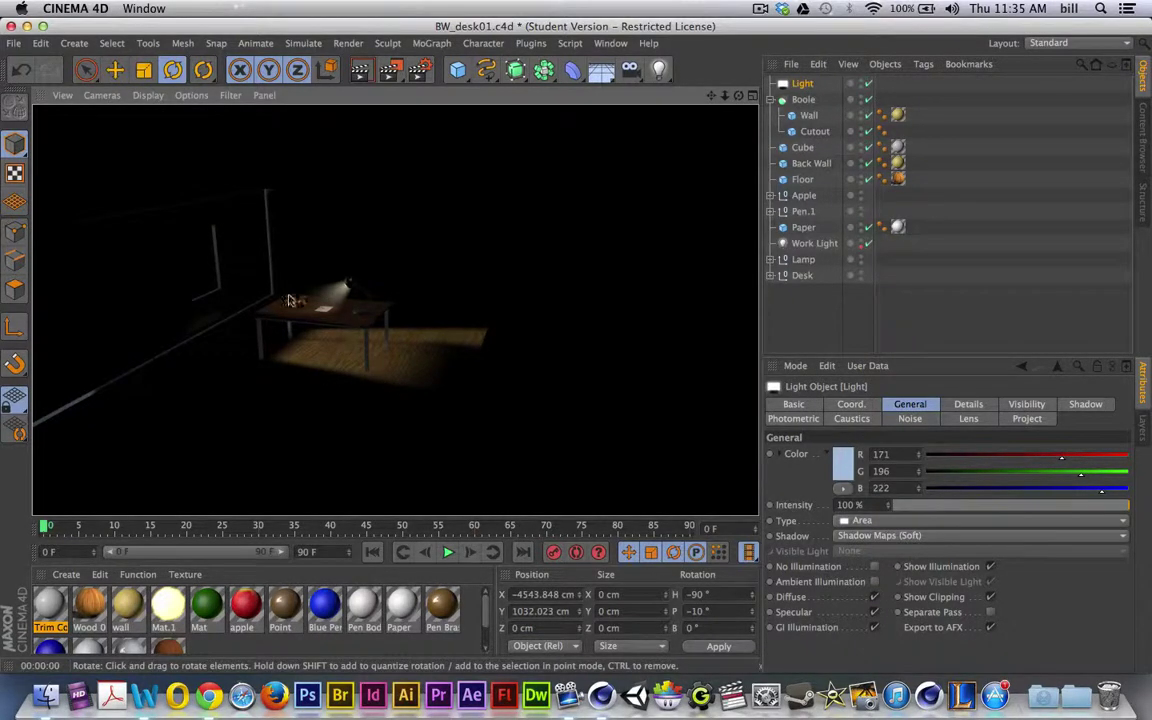
Add a cube to the scene and raise it above the desk to a Y position of about 1116 cm
alt+drag(272, 332, 216, 369)
scroll(205, 316, up, 8)
scroll(205, 237, down, 8)
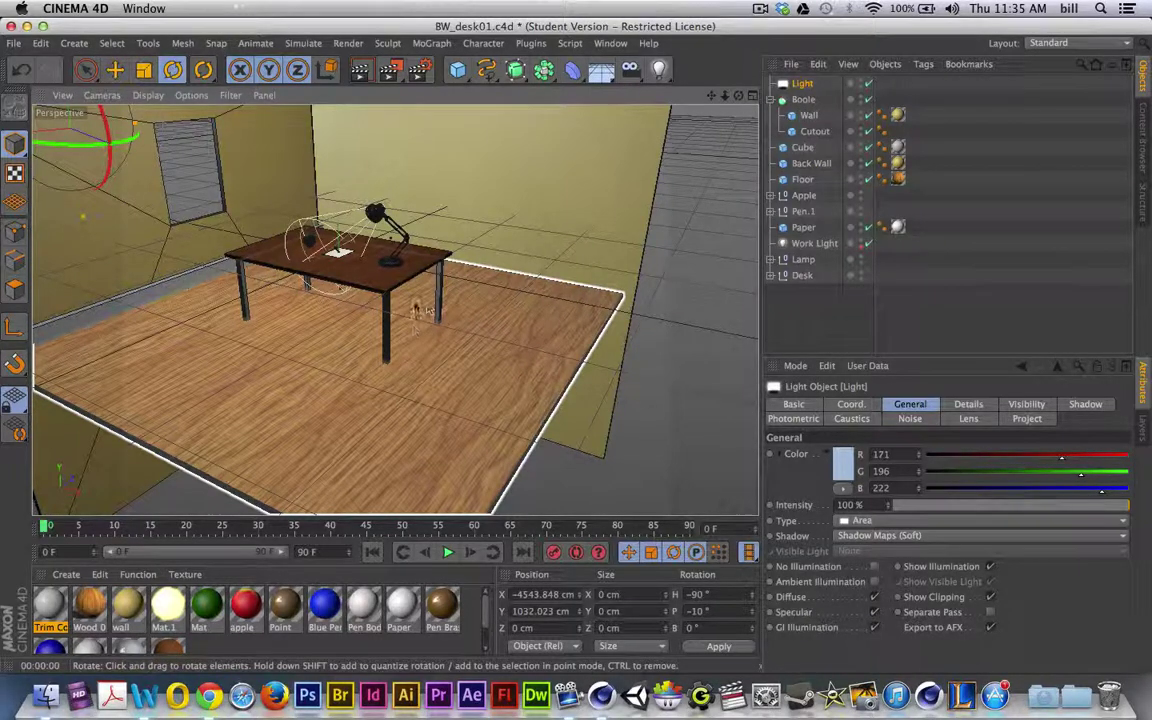
alt+drag(436, 311, 472, 232)
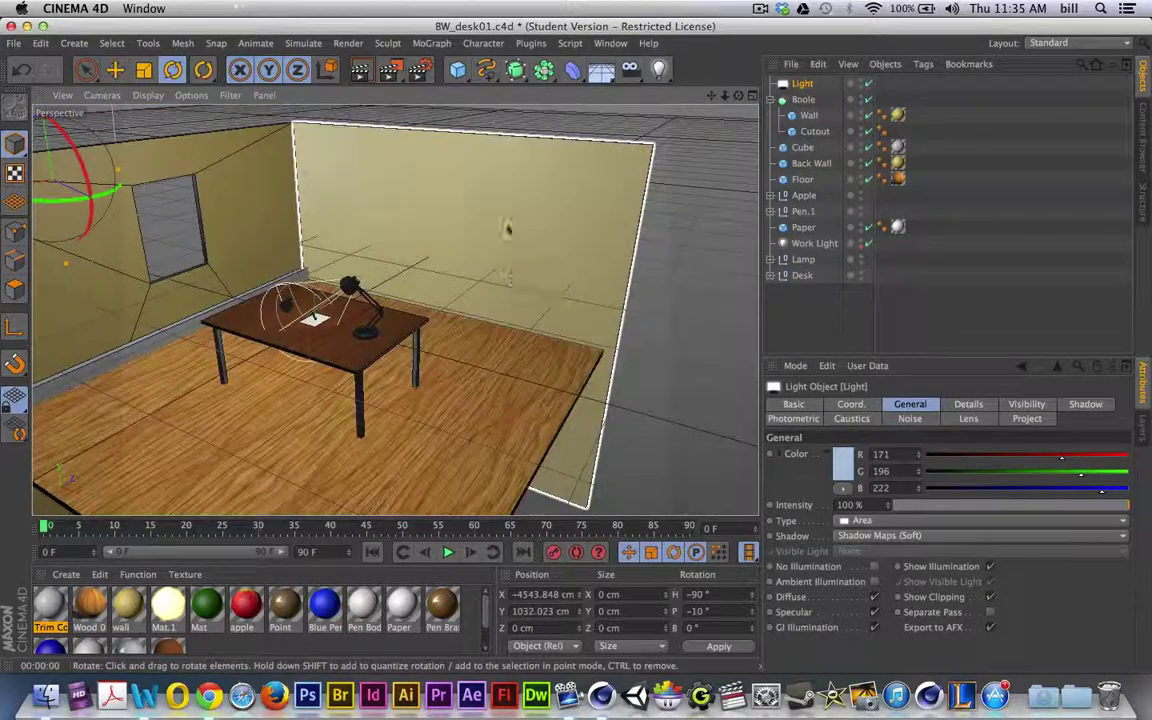
click(457, 69)
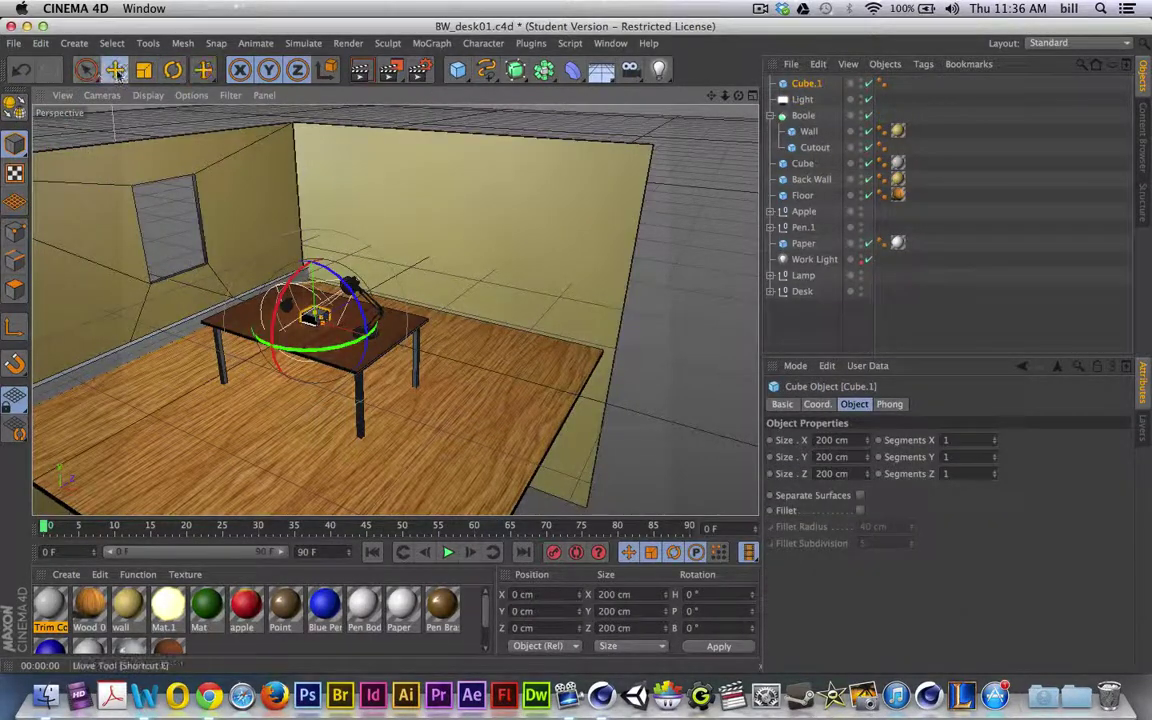
click(115, 69)
mouse_move(310, 224)
mouse_down()
mouse_move(312, 195)
mouse_move(315, 207)
mouse_up()
Shape the cube into an upright panel about 334 cm tall and 9 cm thick, and move it back to the back wall
key(o)
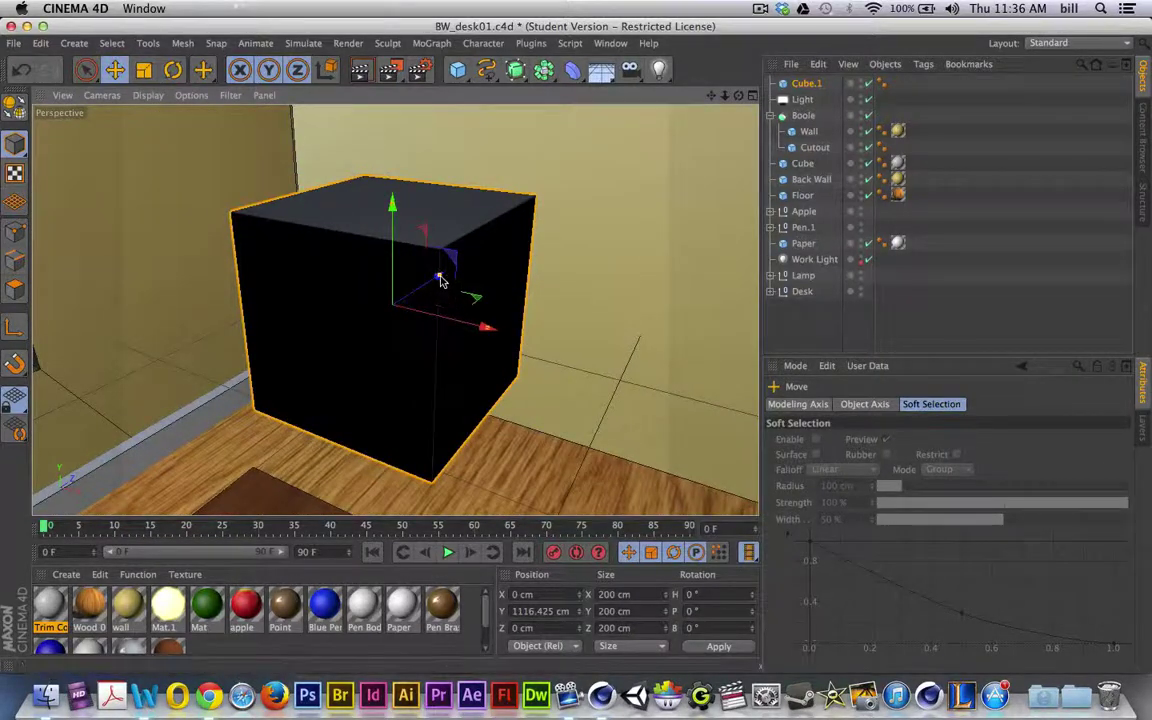
drag(440, 281, 396, 309)
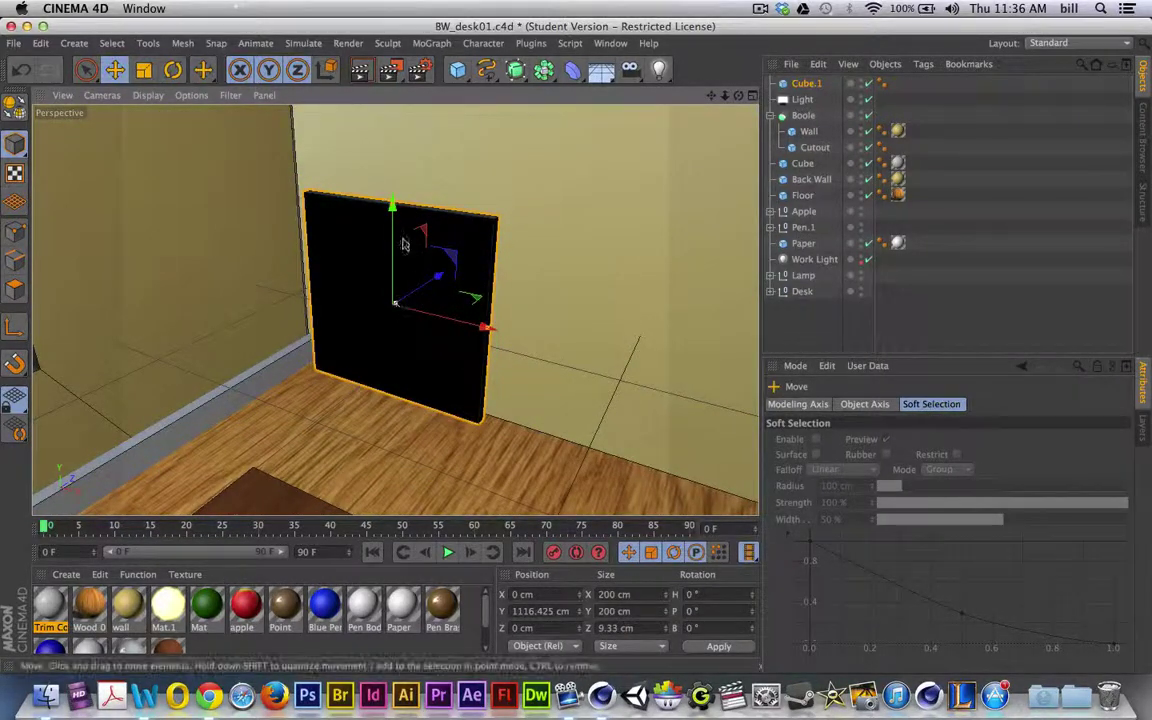
drag(393, 200, 396, 123)
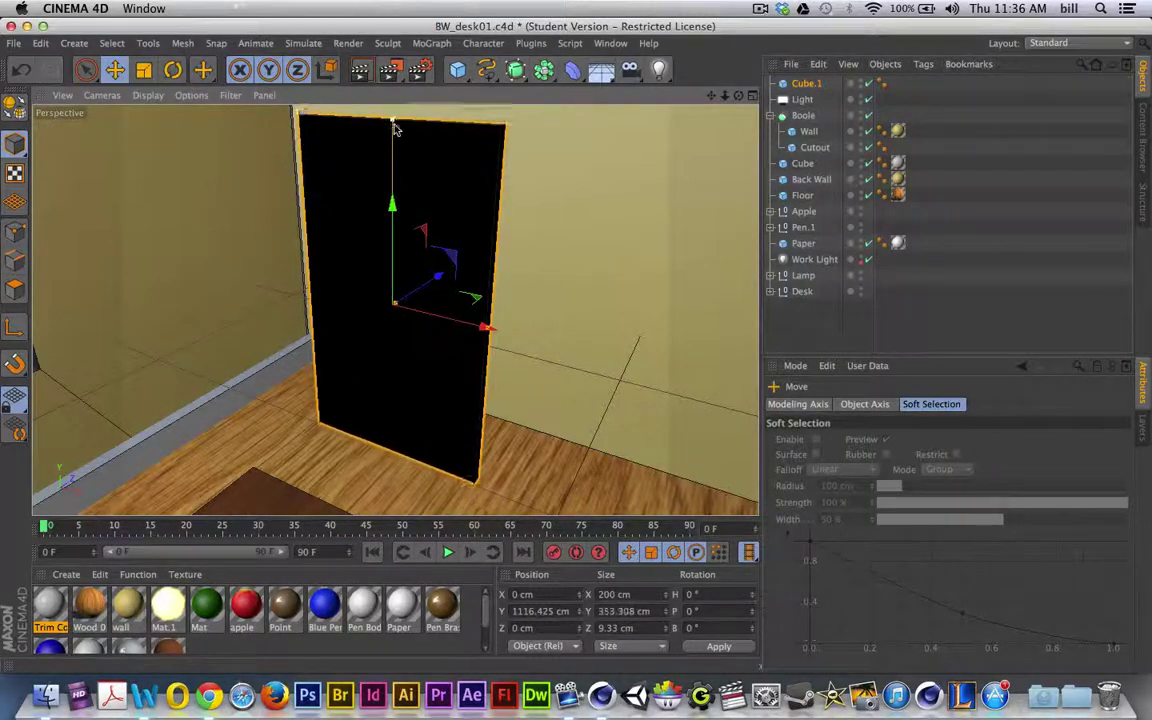
drag(437, 272, 670, 124)
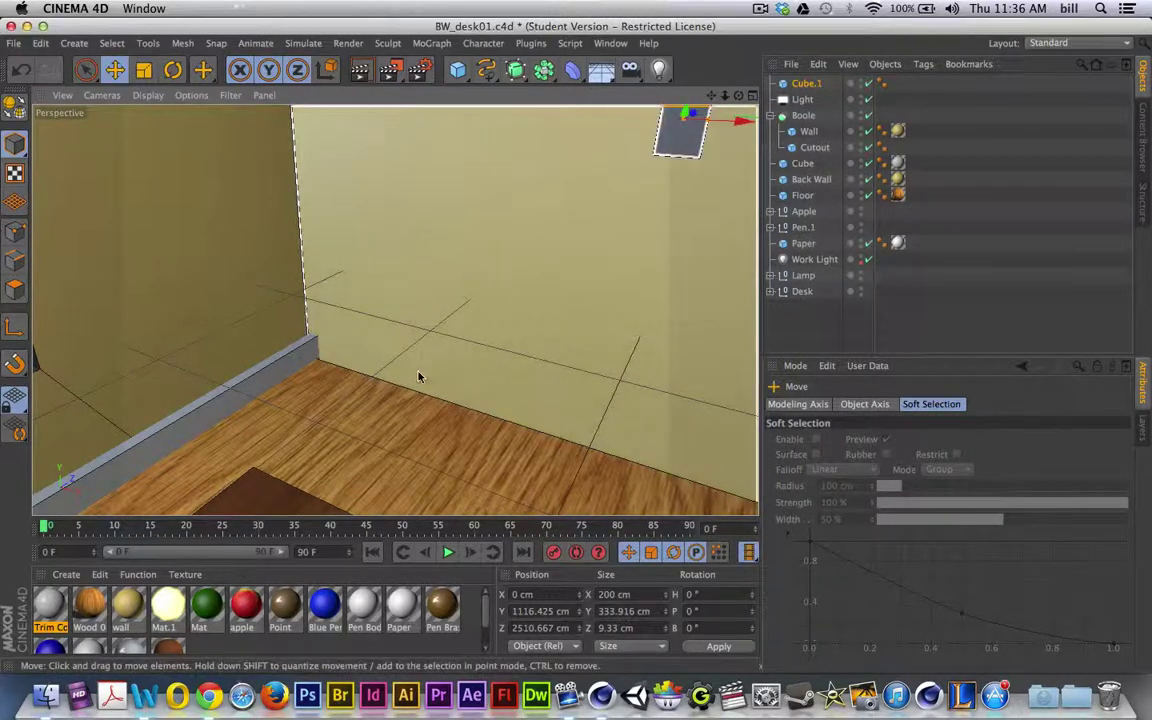
Lower the panel on the back wall to about 921 cm in Y and enlarge it to about 549 by 891 cm
key(o)
scroll(409, 437, down, 4)
scroll(404, 463, down, 10)
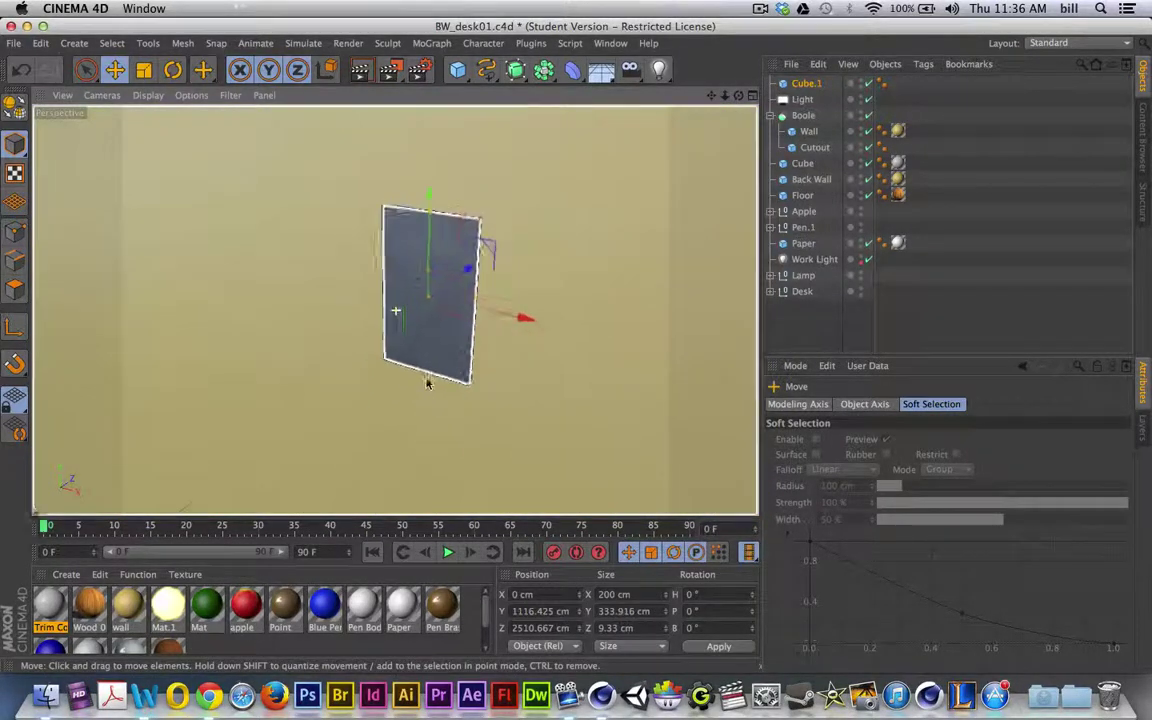
alt+middle_drag(446, 385, 501, 267)
drag(491, 224, 487, 172)
drag(492, 124, 490, 146)
scroll(487, 331, up, 2)
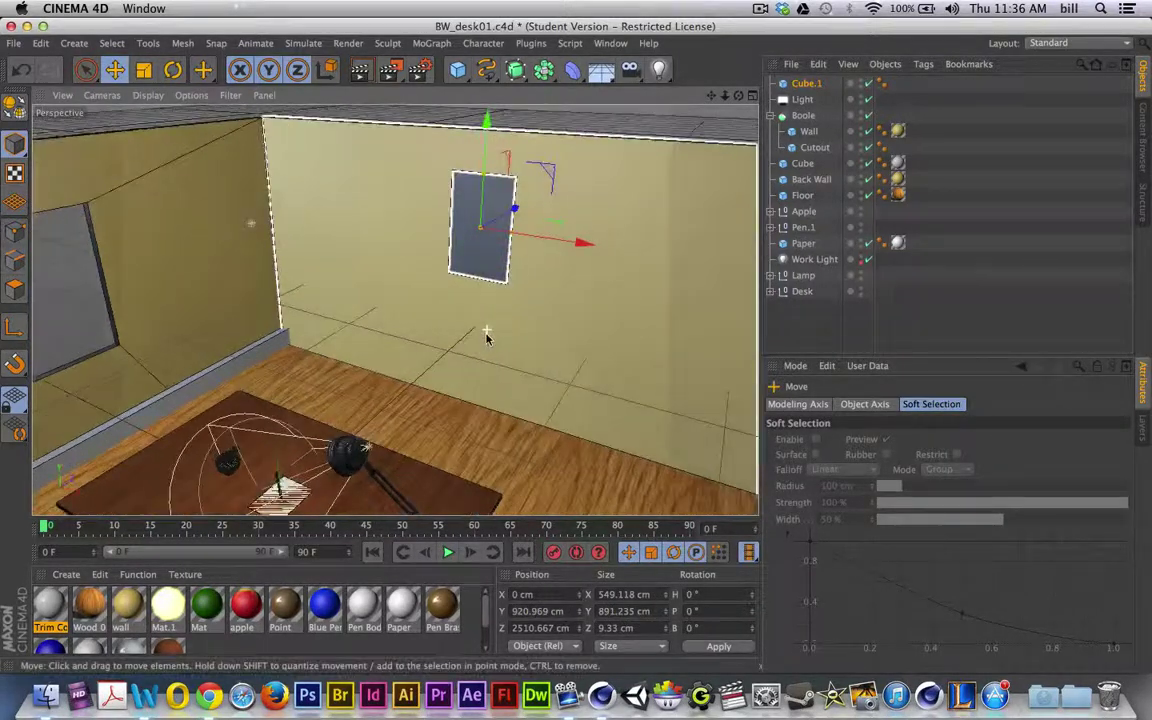
Create a new material, open it for editing, and name it Poster 1
scroll(487, 337, up, 1)
double_click(226, 648)
click(68, 597)
double_click(60, 600)
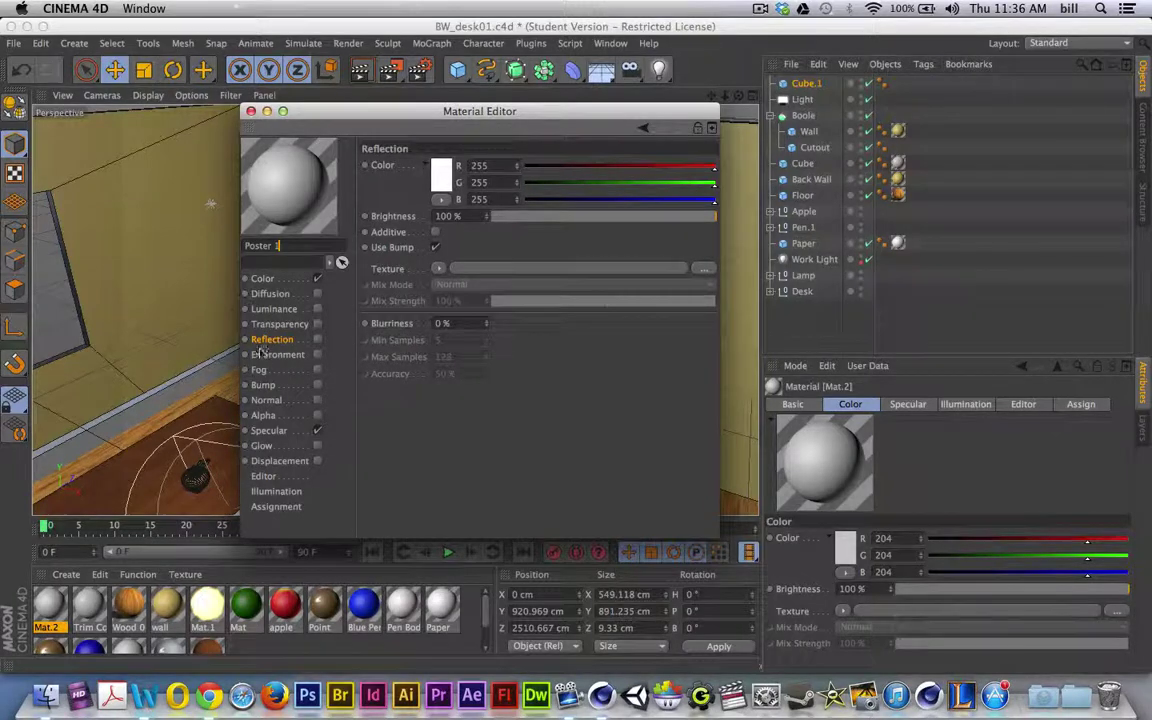
Load 06_Saturn.jpg from the tex folder as the Poster 1 material's color texture
click(264, 279)
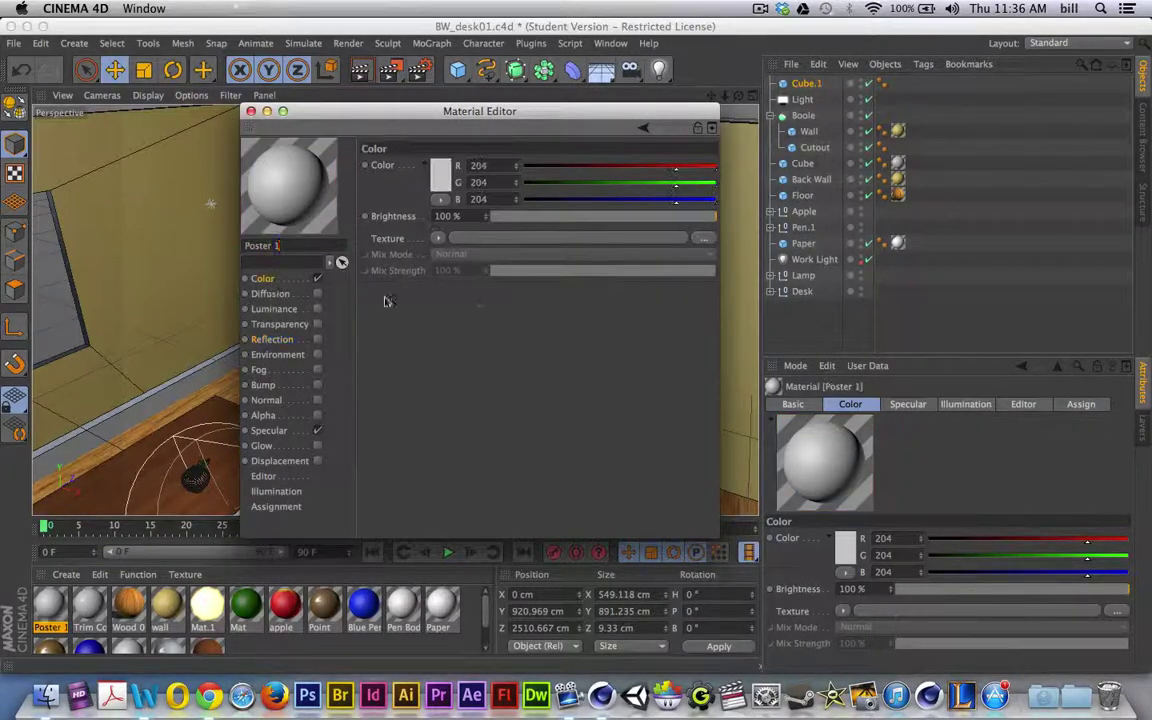
click(708, 240)
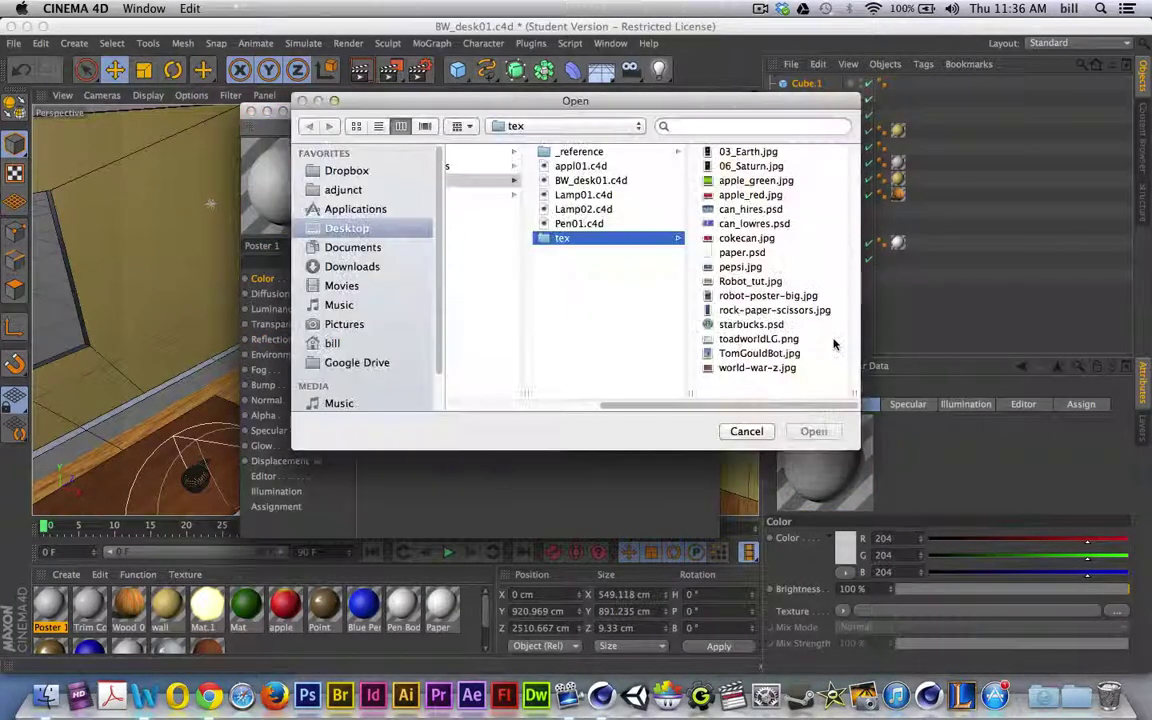
click(743, 165)
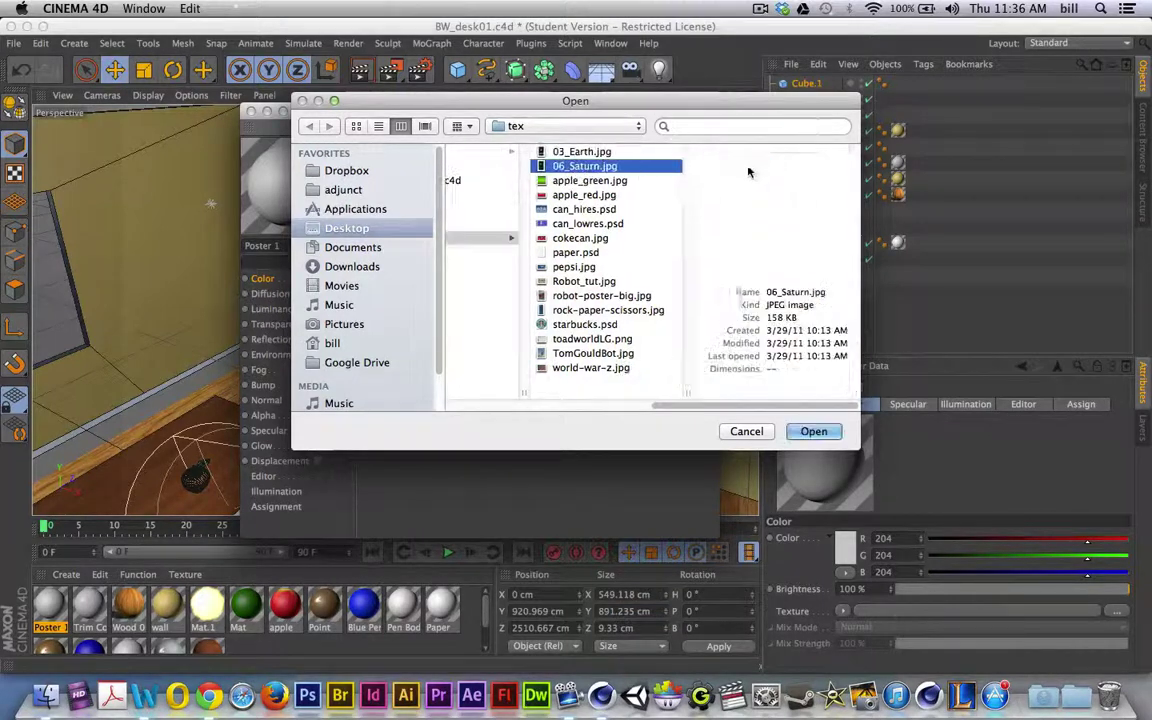
click(813, 432)
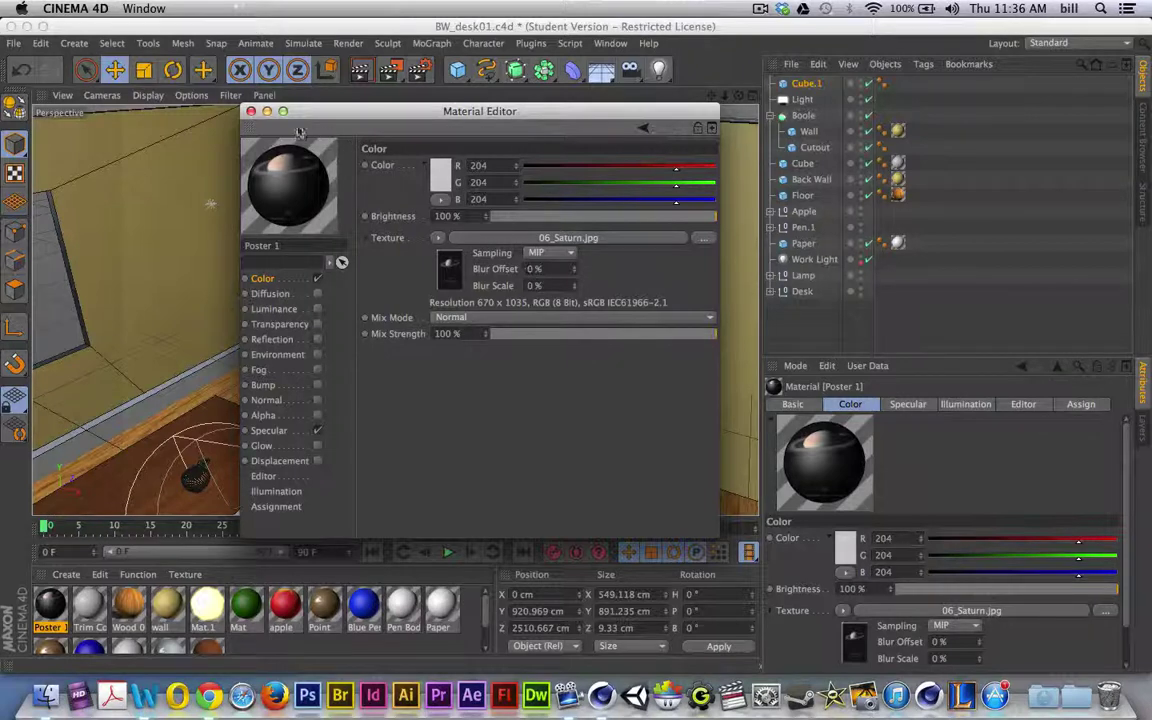
click(251, 111)
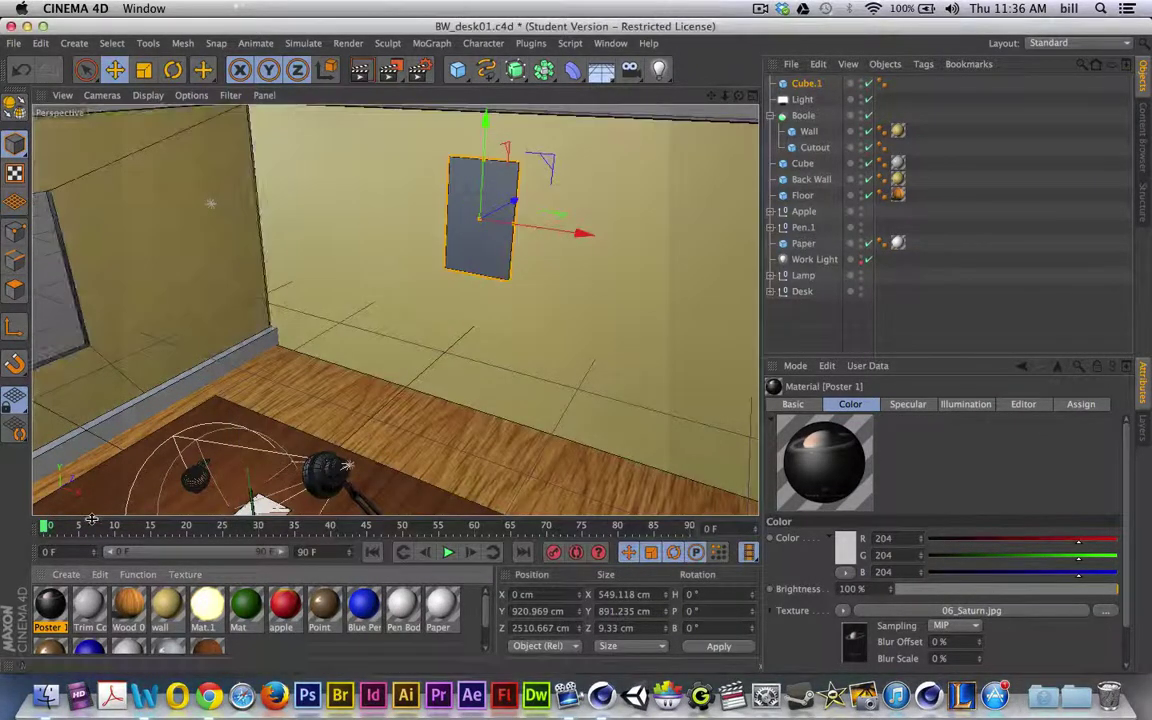
Apply the Poster 1 material to the wall panel and rename the panel object Poster
drag(51, 604, 803, 85)
double_click(806, 84)
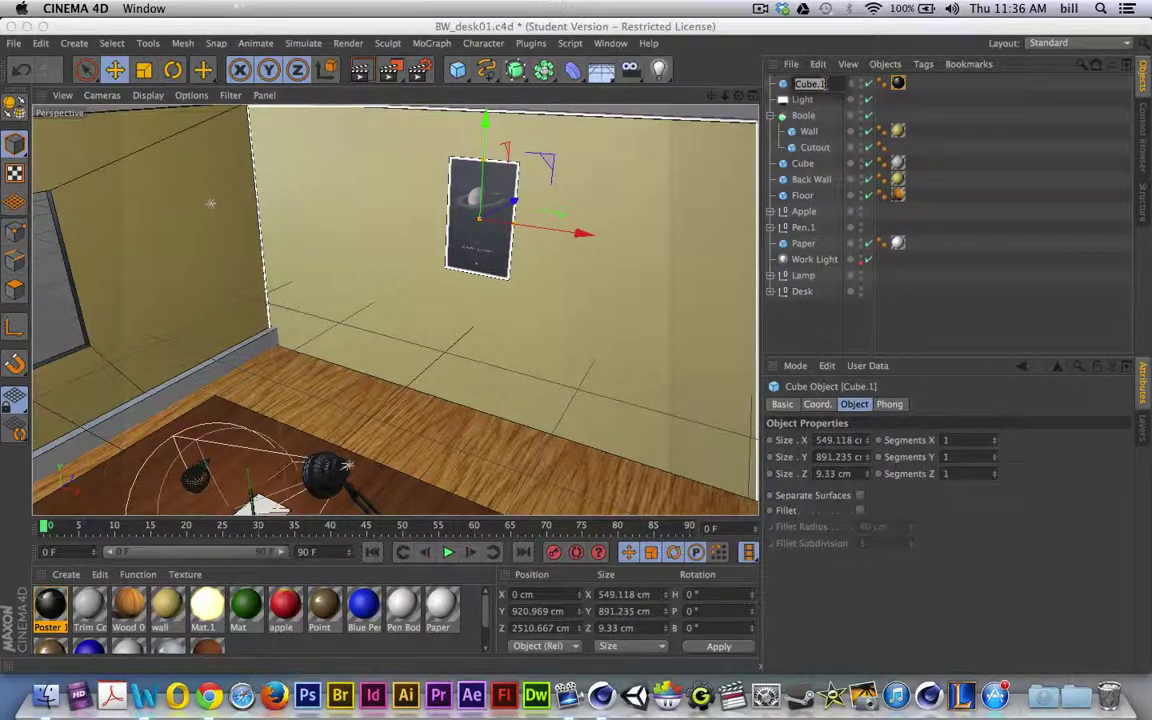
text(Poster)
key(BackSpace)
key(Return)
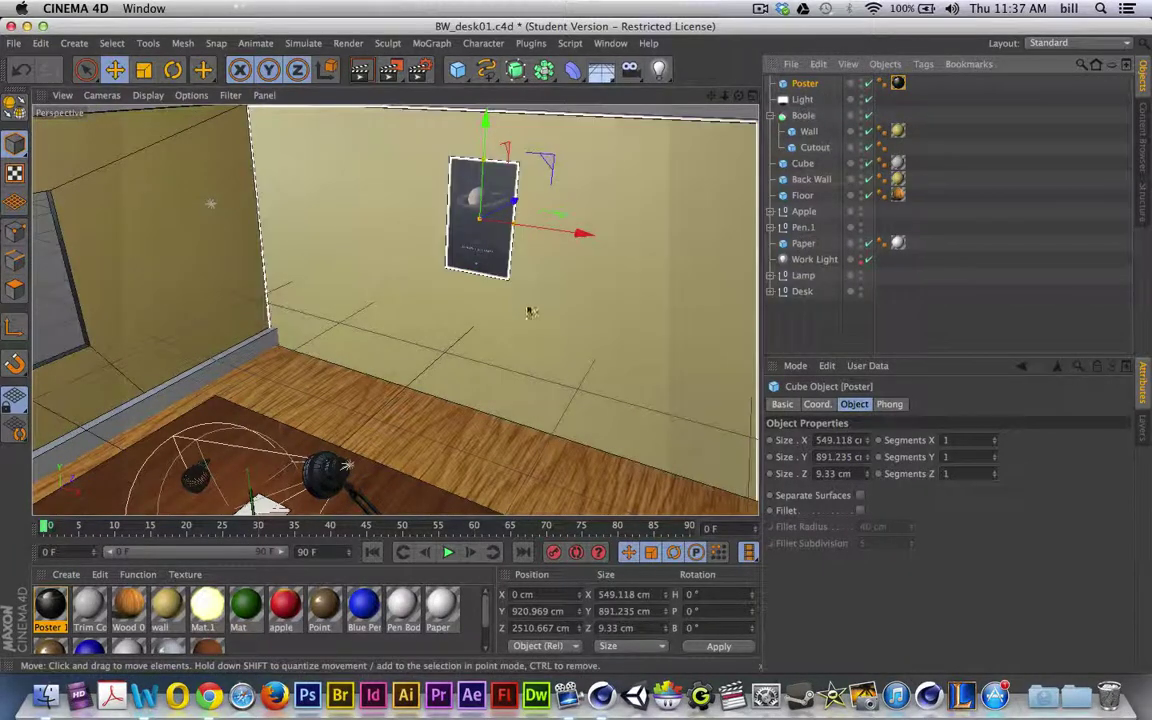
Widen the poster to about 578 cm and render the view of the room
drag(513, 223, 516, 225)
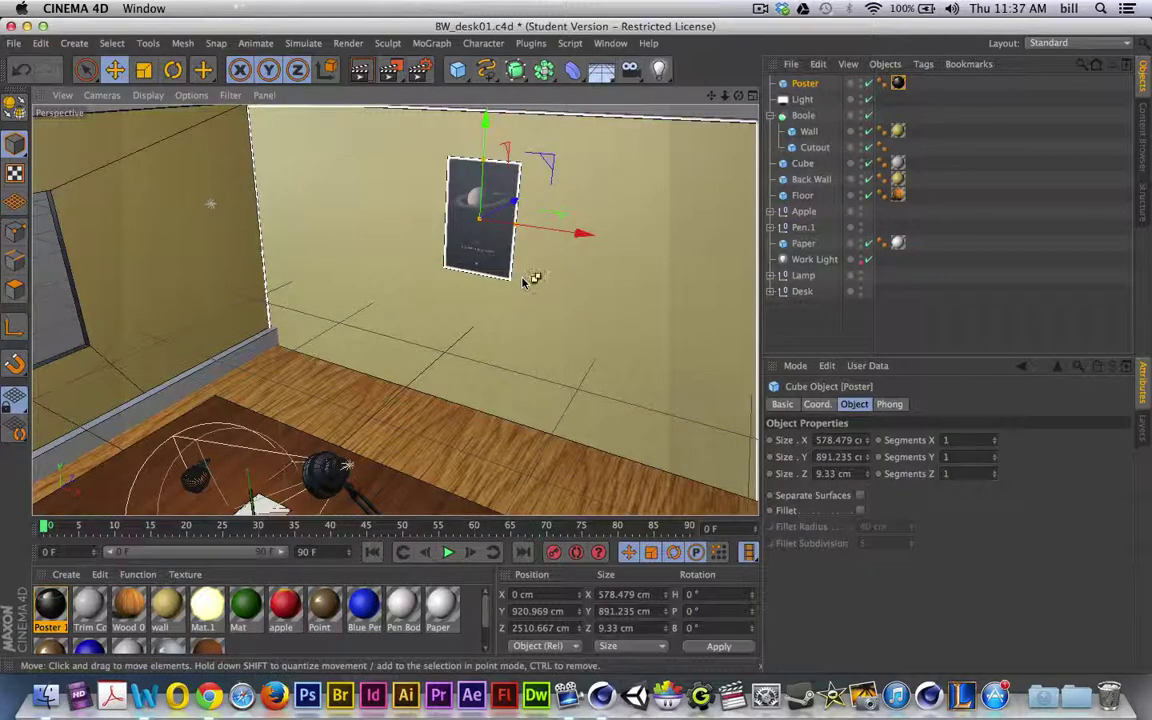
key(super+r)
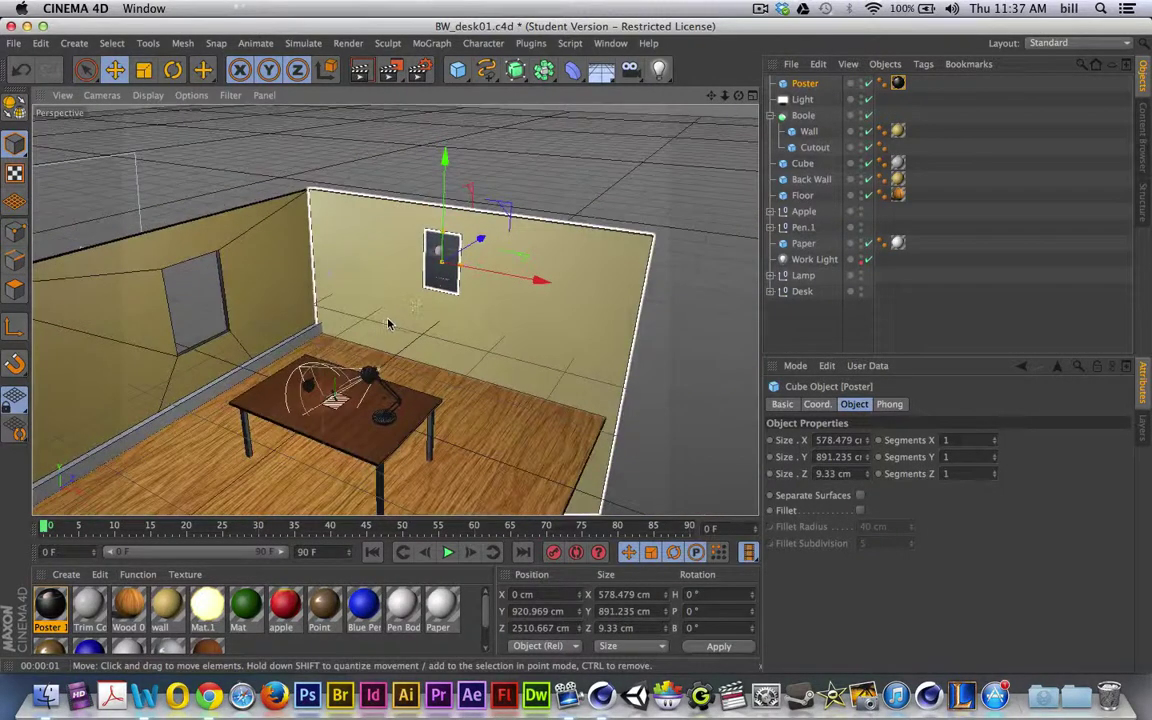
alt+middle_drag(342, 306, 411, 283)
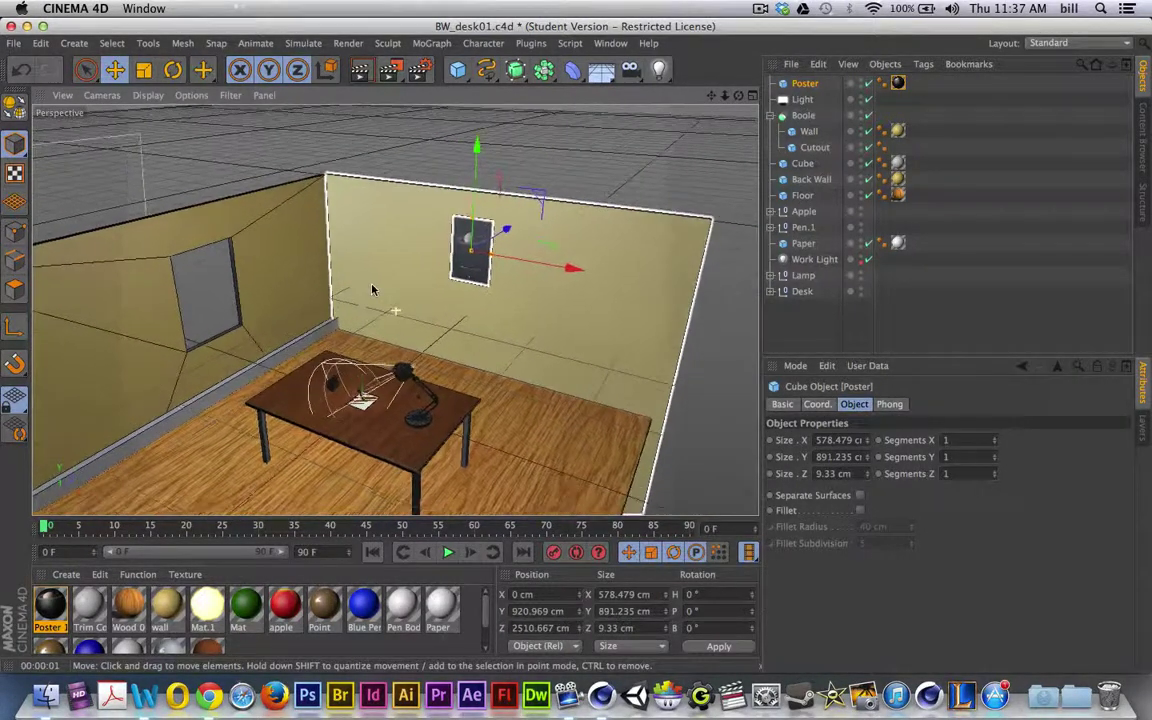
alt+drag(412, 285, 351, 244)
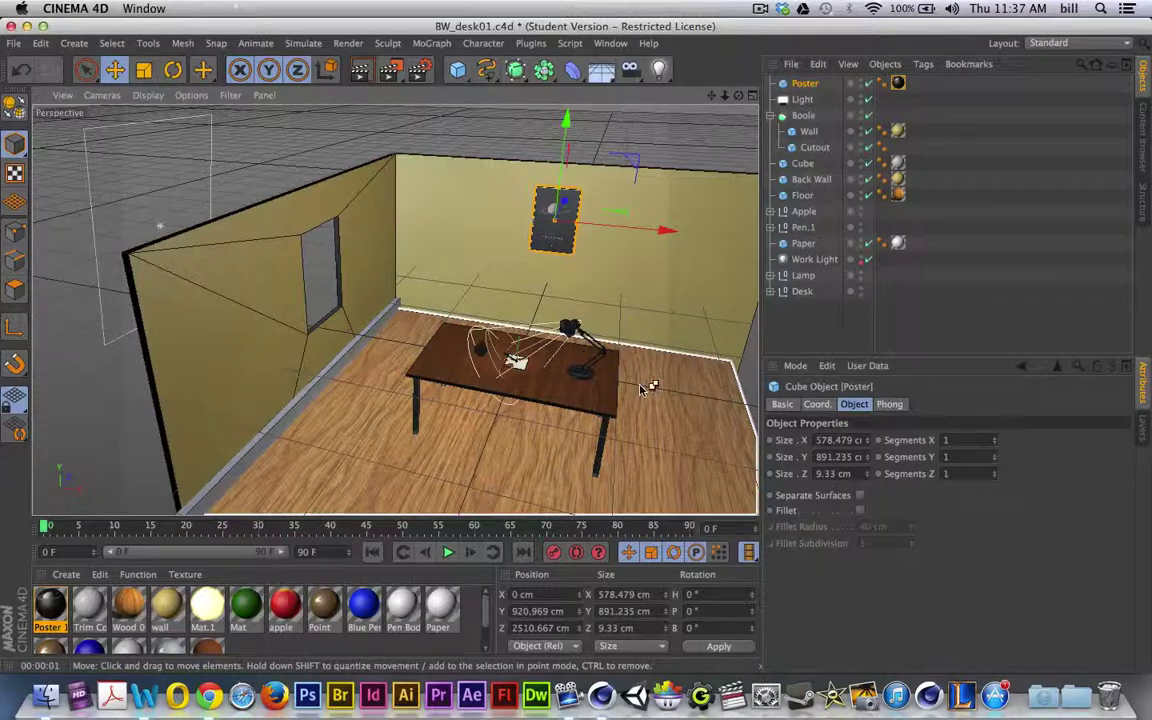
key(super+r)
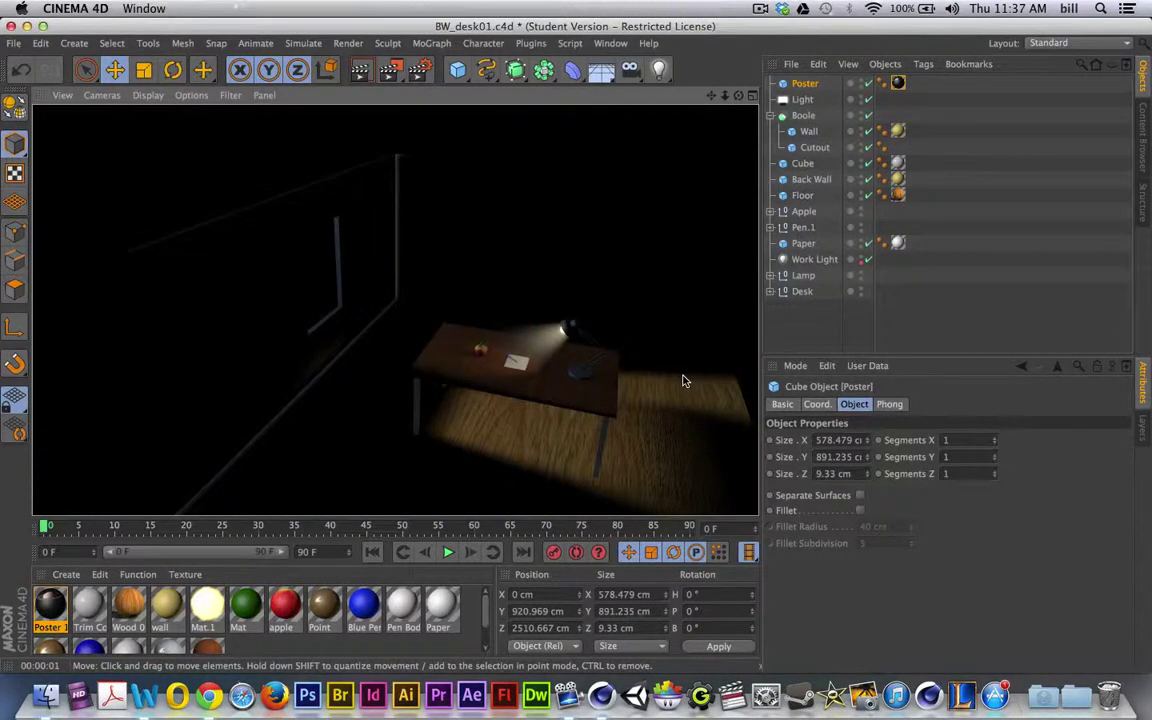
Make the Work Light active in renders again, reduce its intensity to 30 %, and render the view
scroll(537, 210, down, 3)
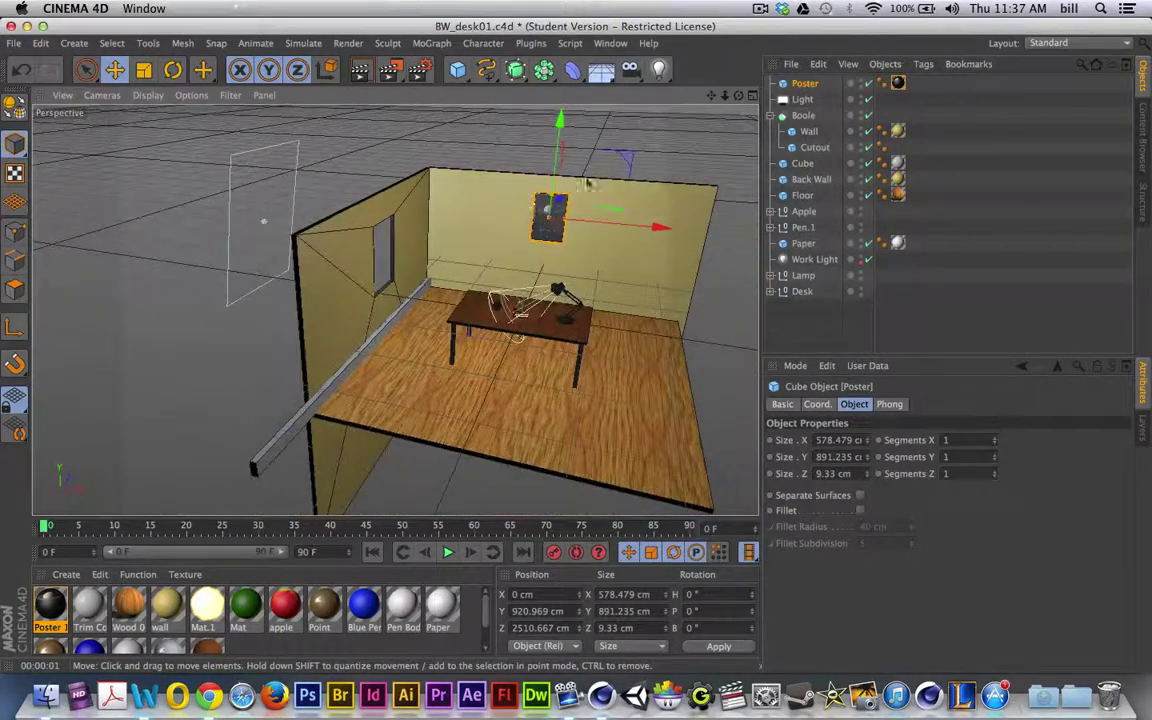
click(814, 259)
drag(976, 511, 966, 511)
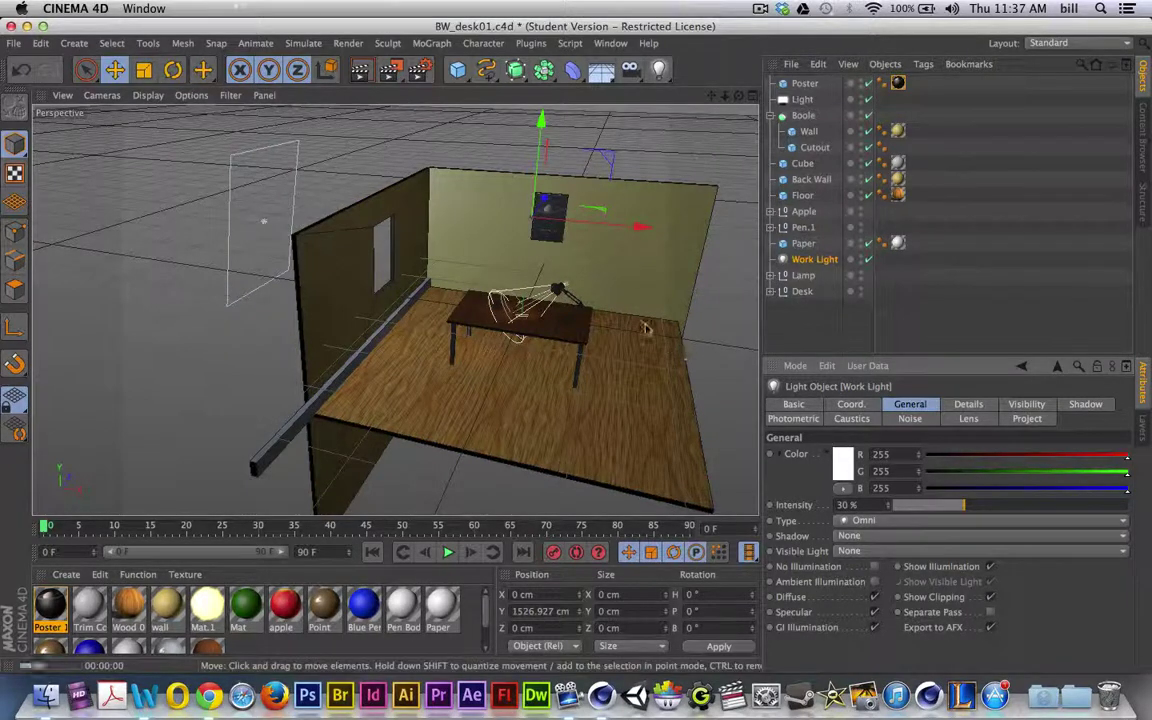
key(ctrl+r)
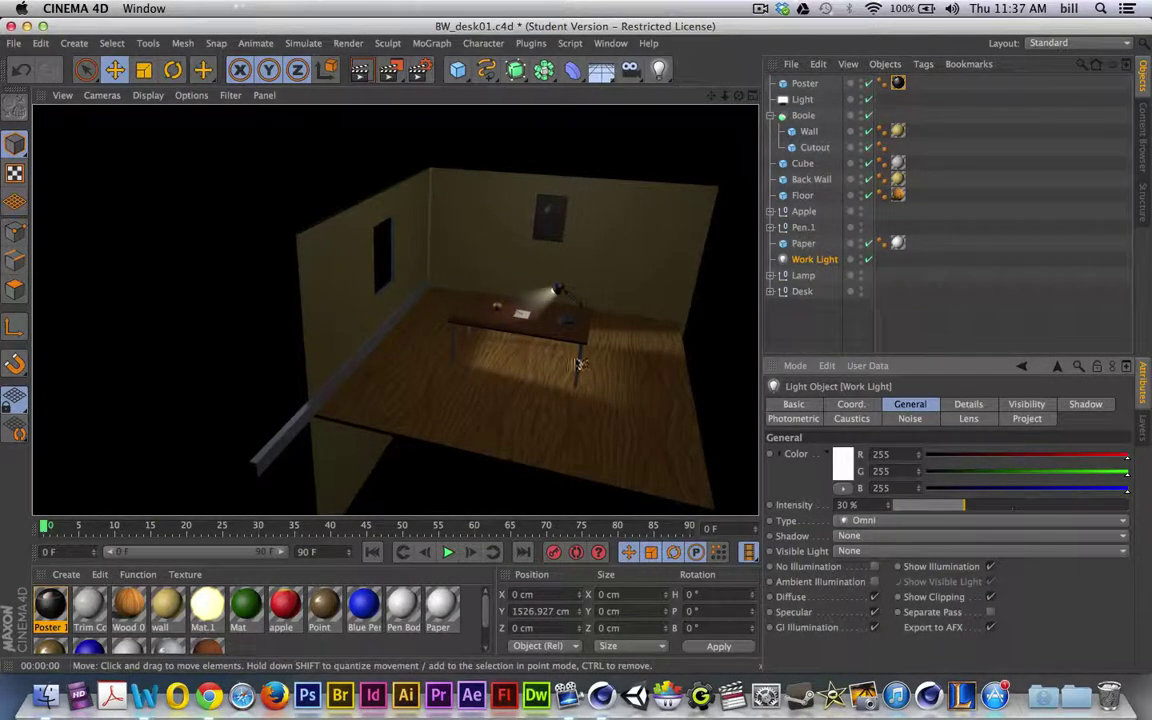
Change the area light's color to dark blue, RGB 16, 74, 136, and render the view
click(804, 99)
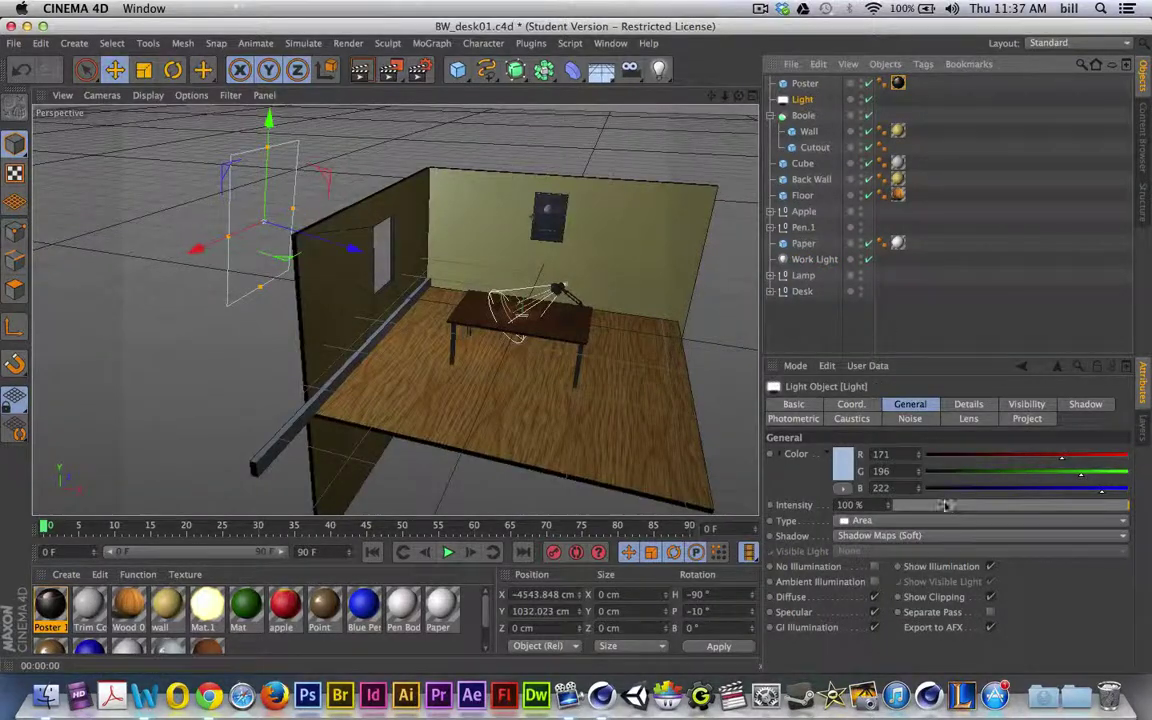
click(845, 462)
drag(846, 430, 846, 455)
click(870, 523)
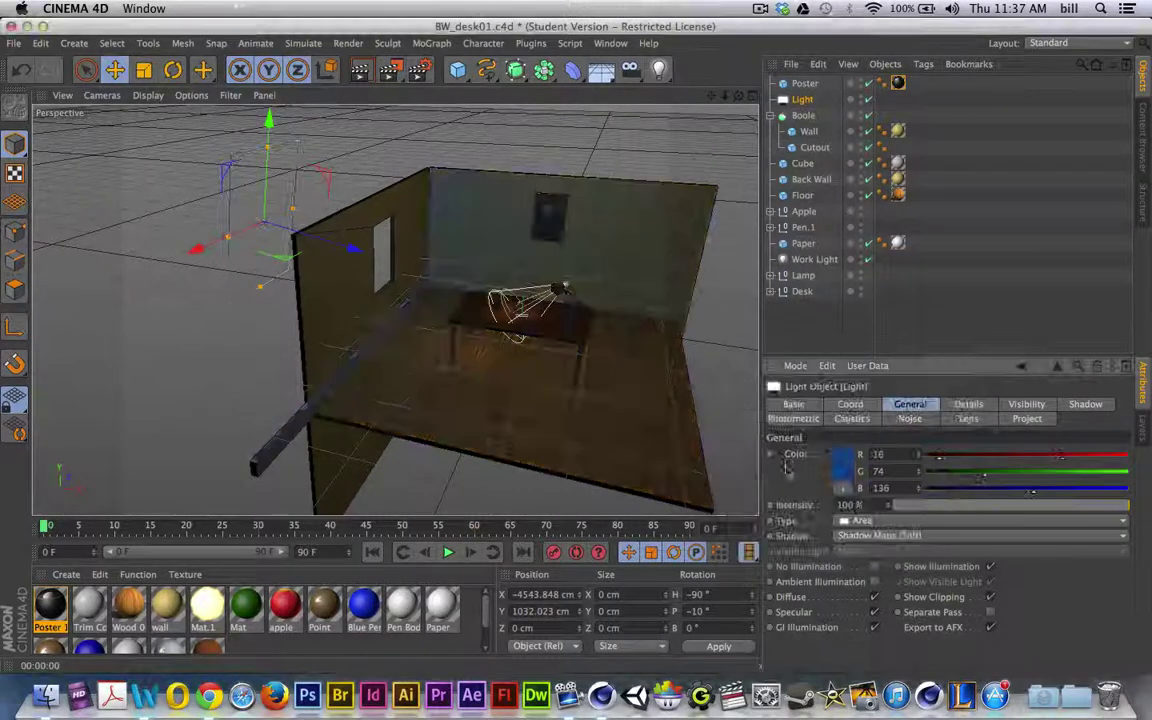
key(super+r)
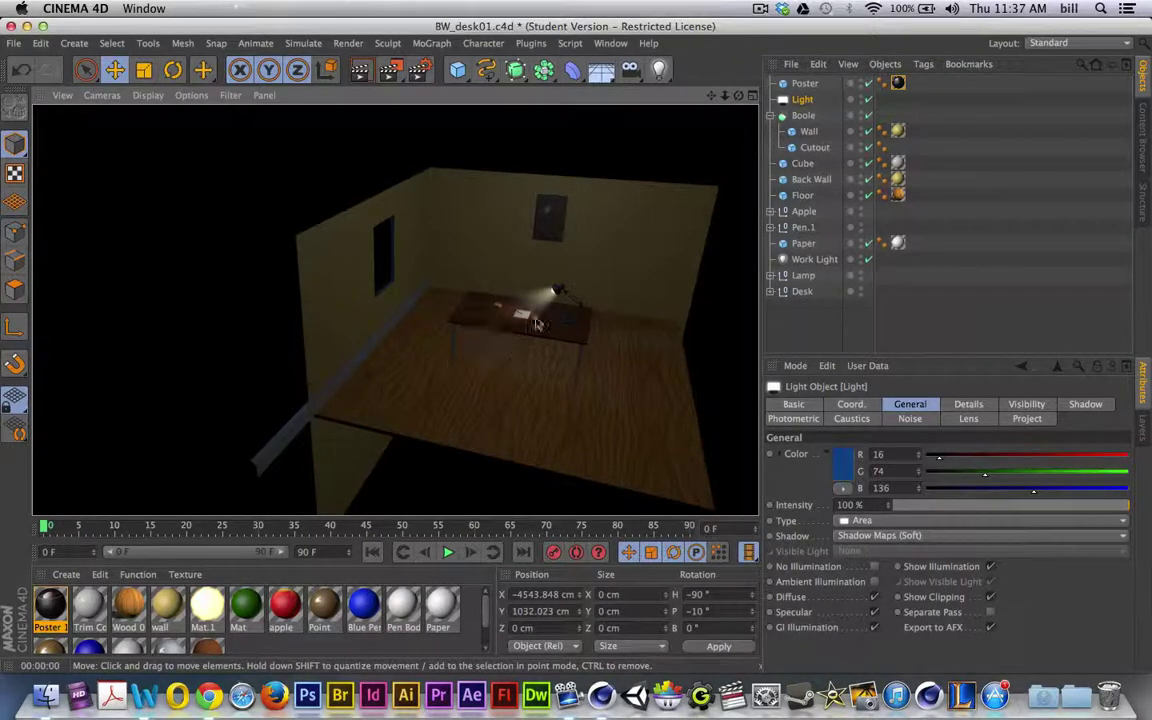
alt+drag(490, 281, 473, 312)
scroll(485, 325, up, 6)
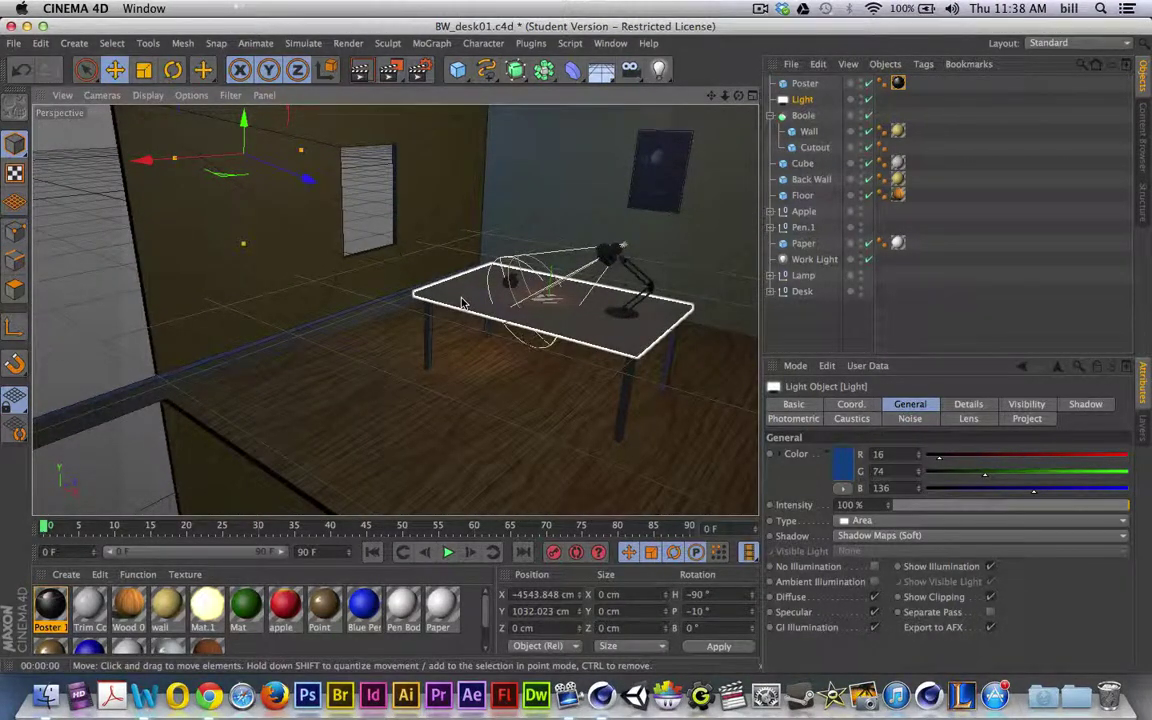
click(420, 69)
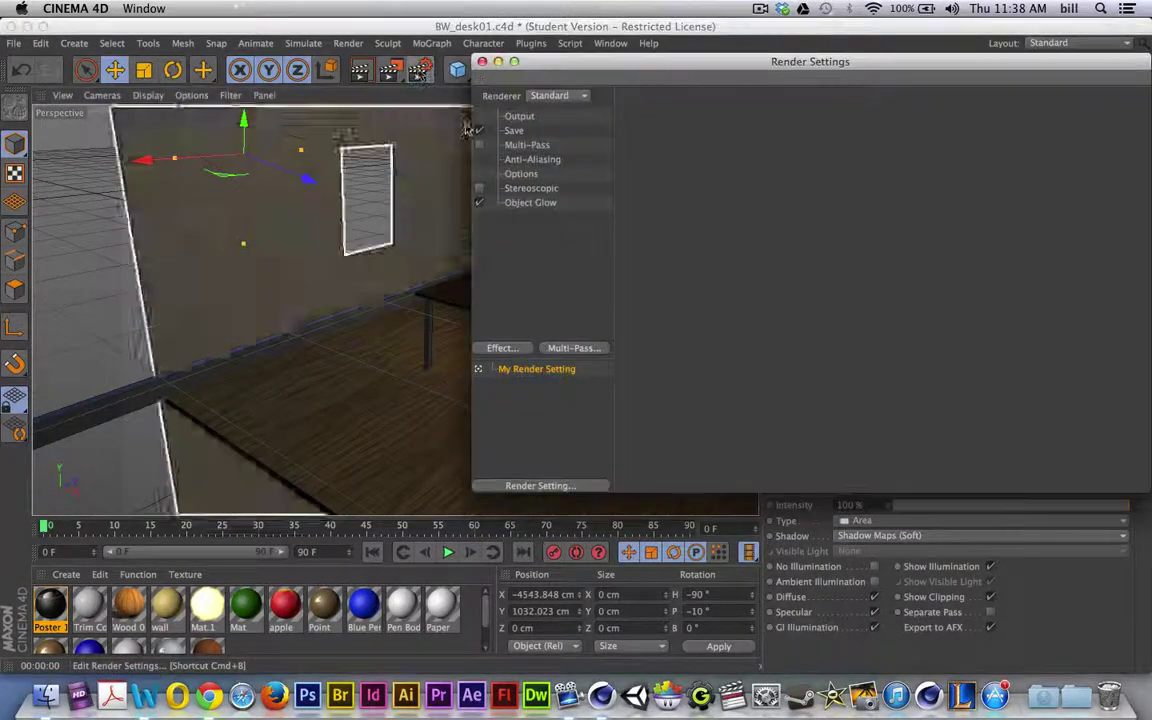
drag(574, 65, 728, 70)
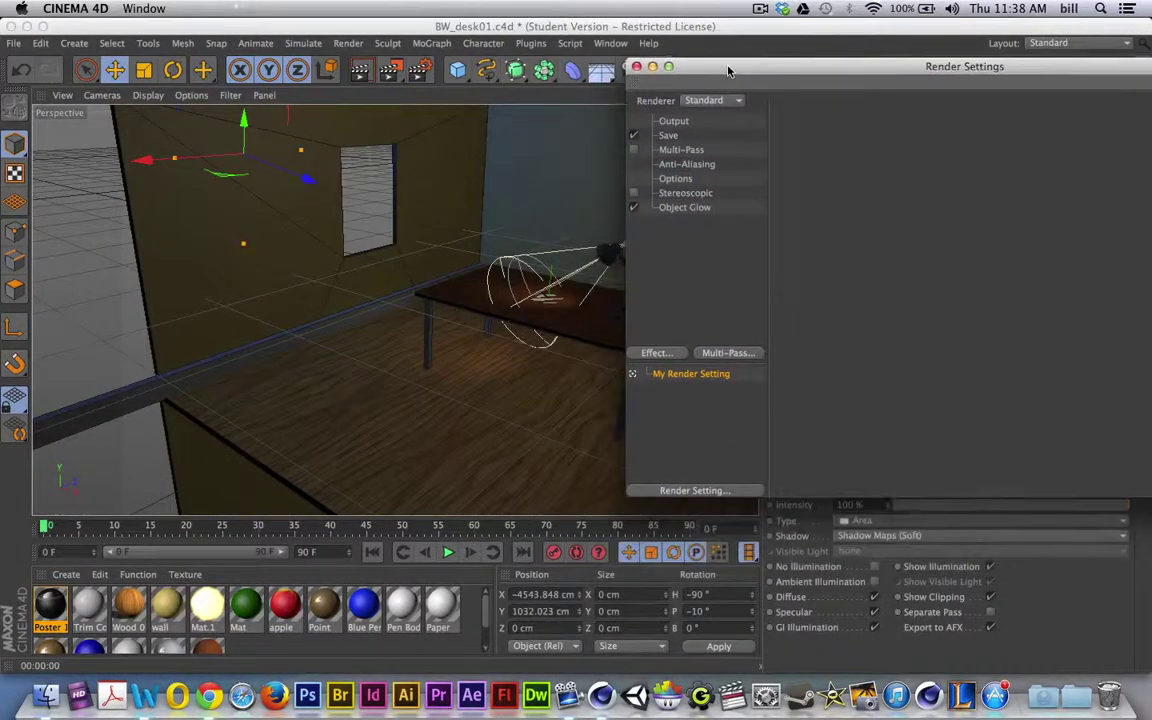
click(657, 354)
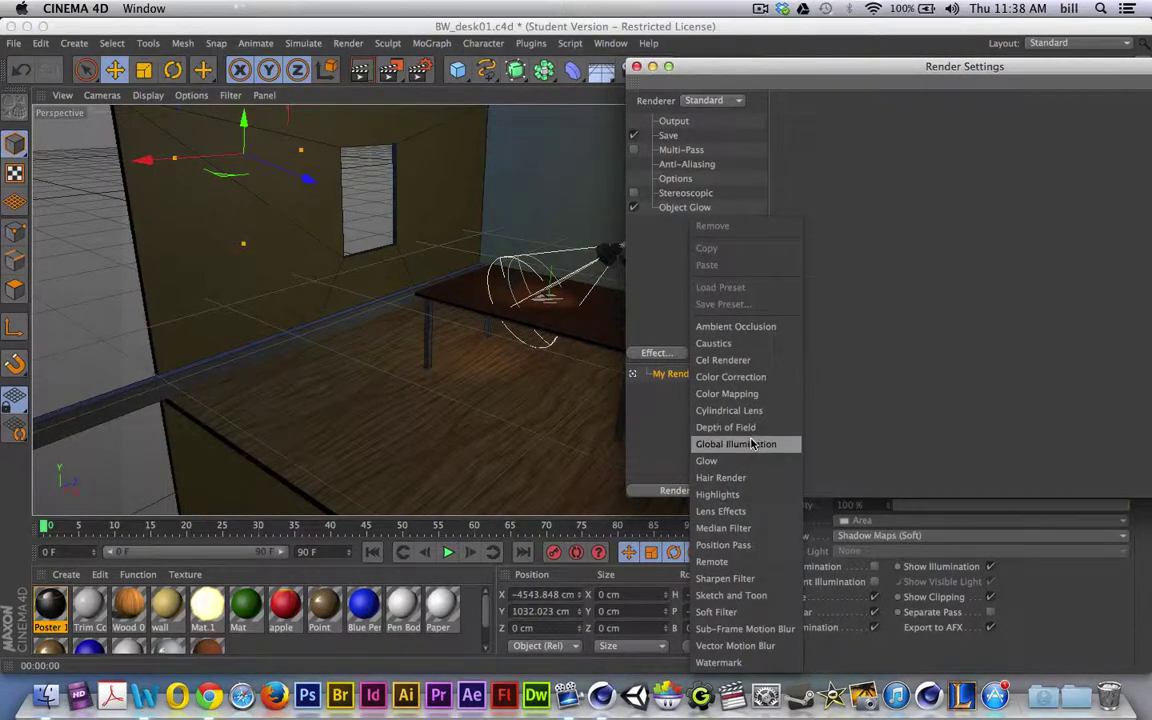
click(659, 288)
click(636, 67)
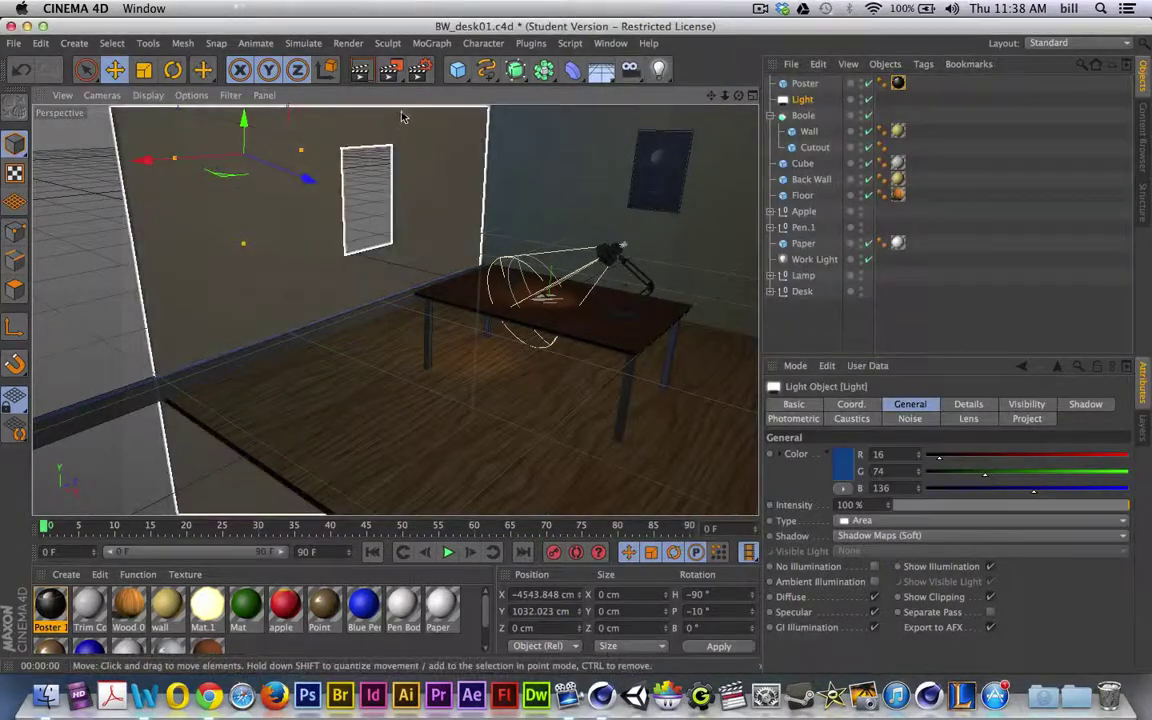
Add the Global Illumination effect to the render settings and render the view of the room
click(422, 72)
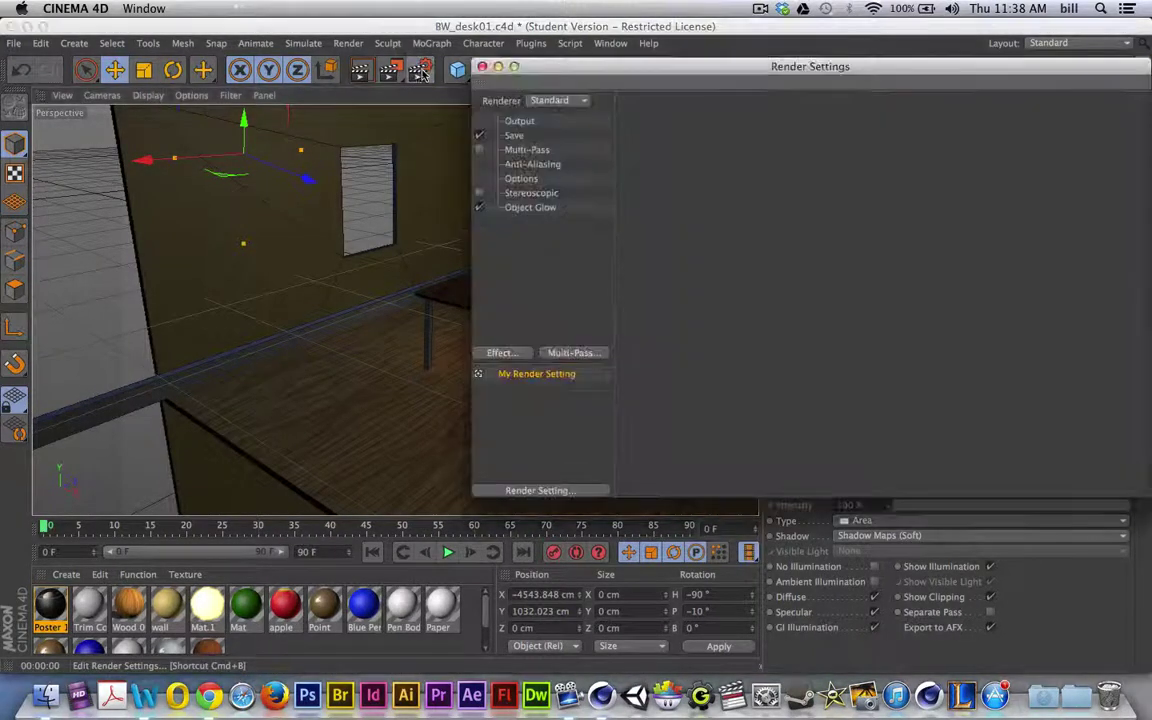
click(505, 353)
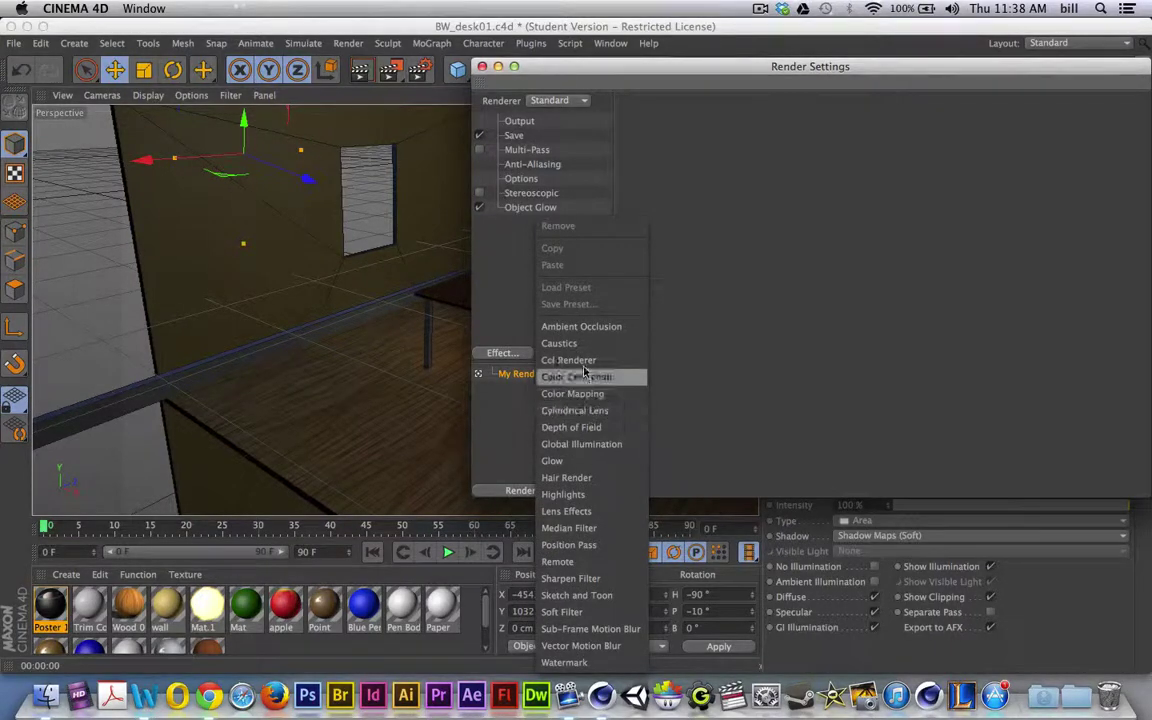
click(587, 447)
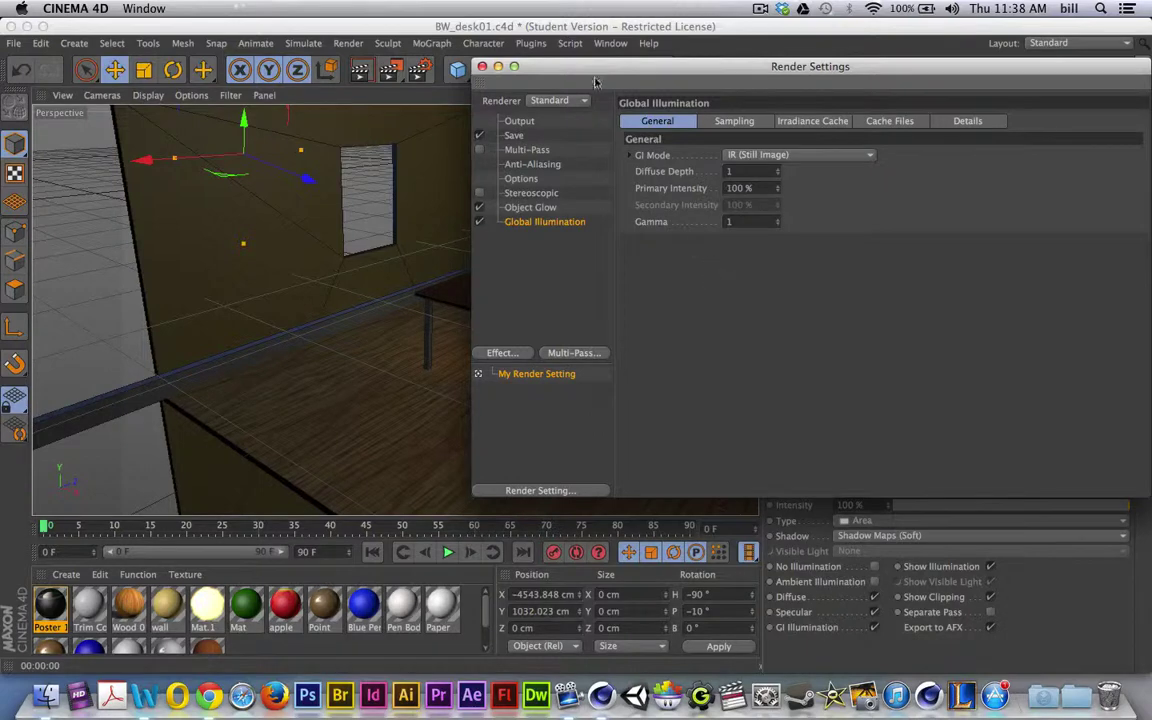
drag(581, 71, 919, 91)
key(super+r)
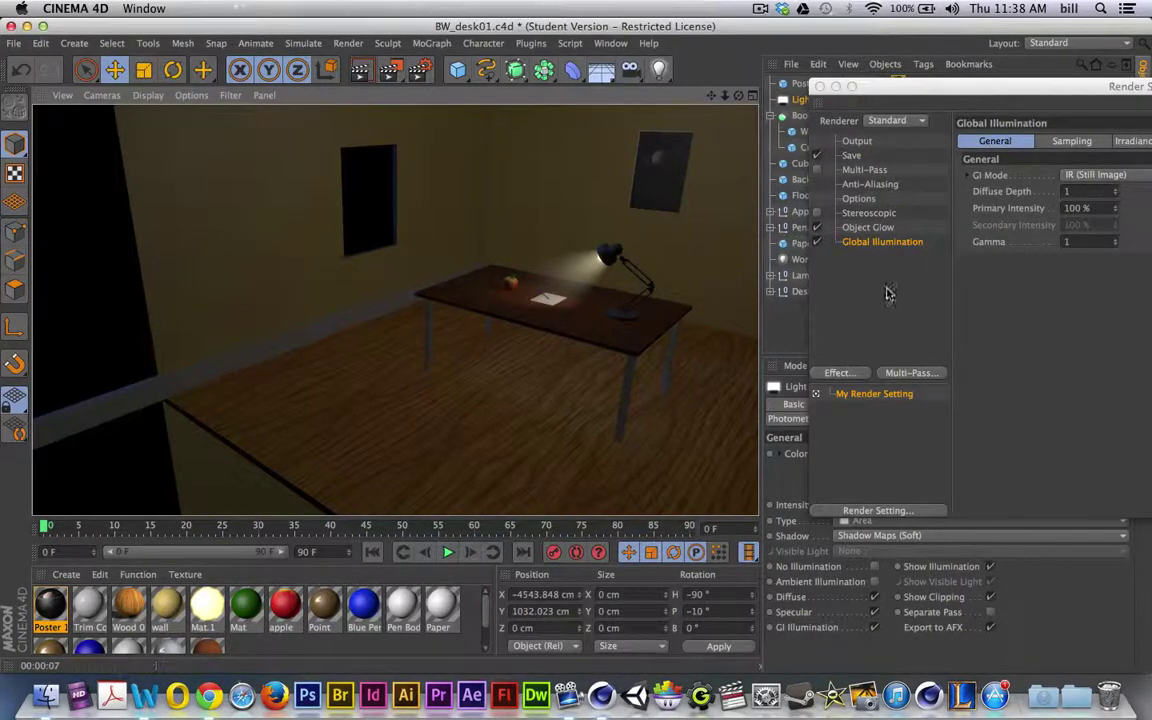
Set the Global Illumination mode to IR + QMC (Still Image), render the view, and close the render settings
click(910, 88)
drag(910, 88, 756, 111)
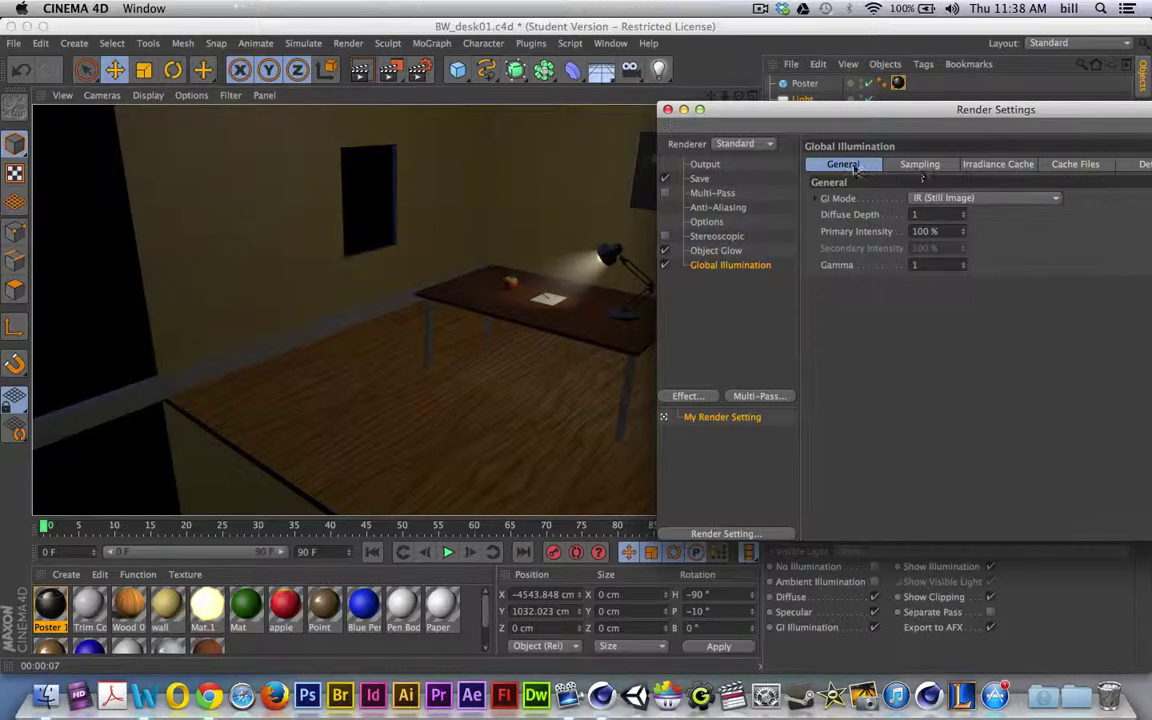
click(952, 200)
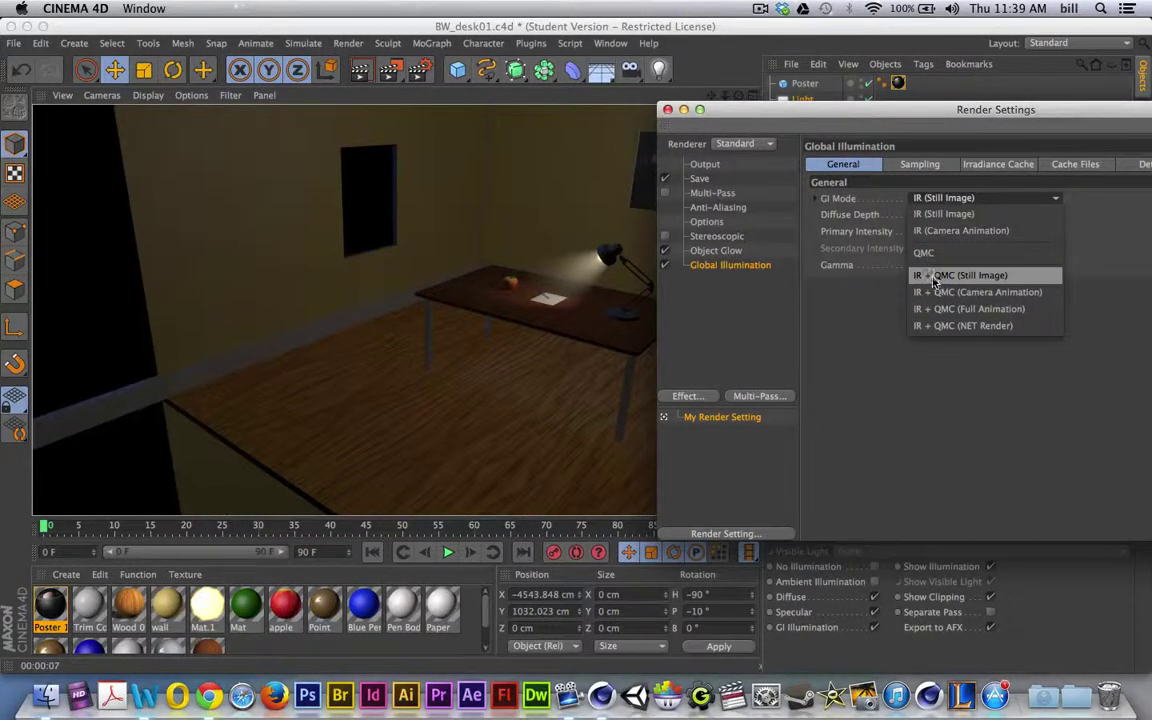
click(934, 281)
drag(748, 118, 803, 108)
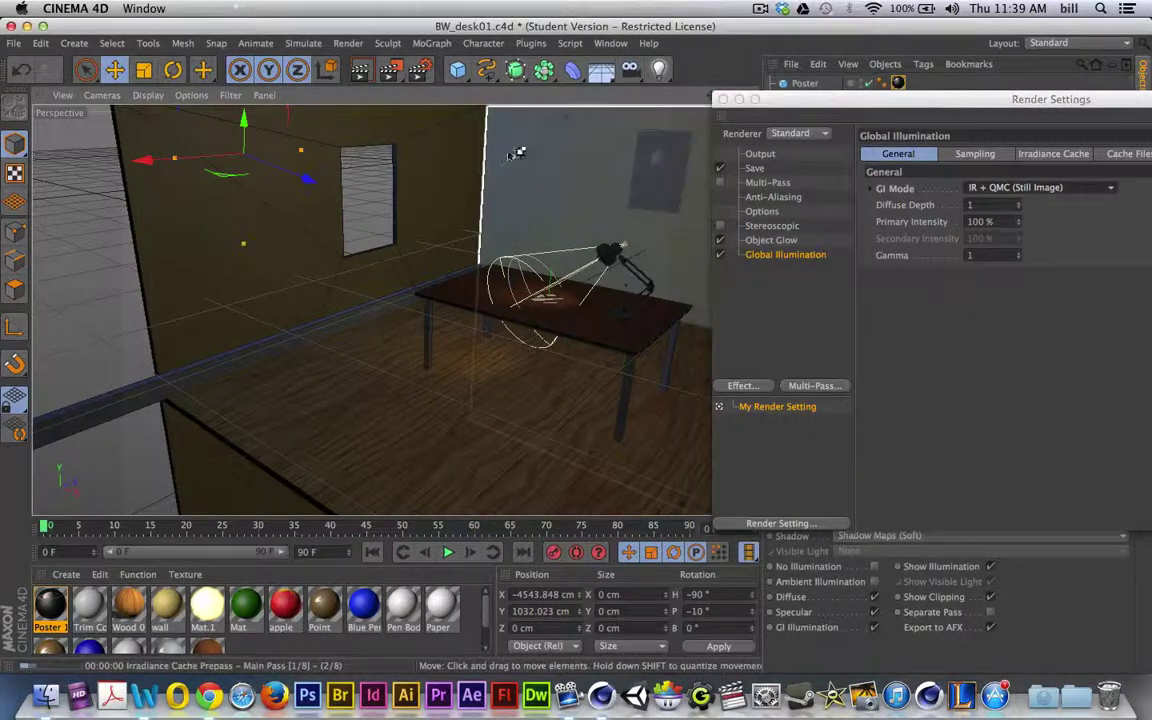
key(ctrl+r)
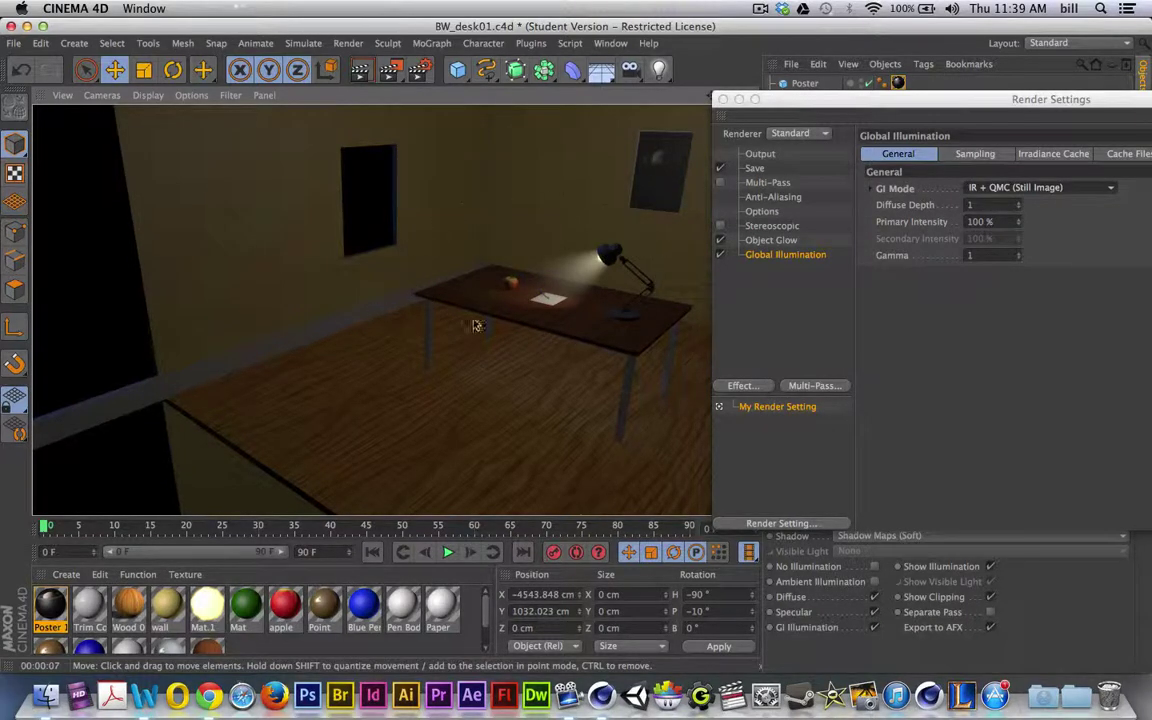
click(723, 99)
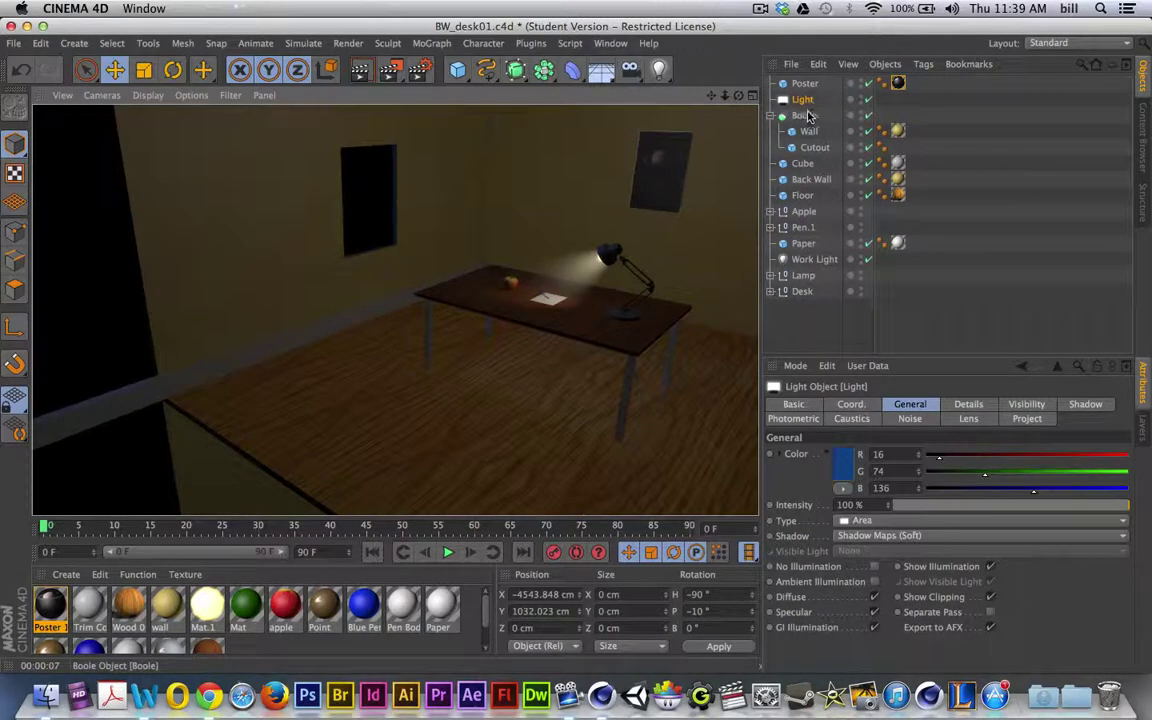
Reduce the Work Light's intensity to 8 % and render the view
click(813, 260)
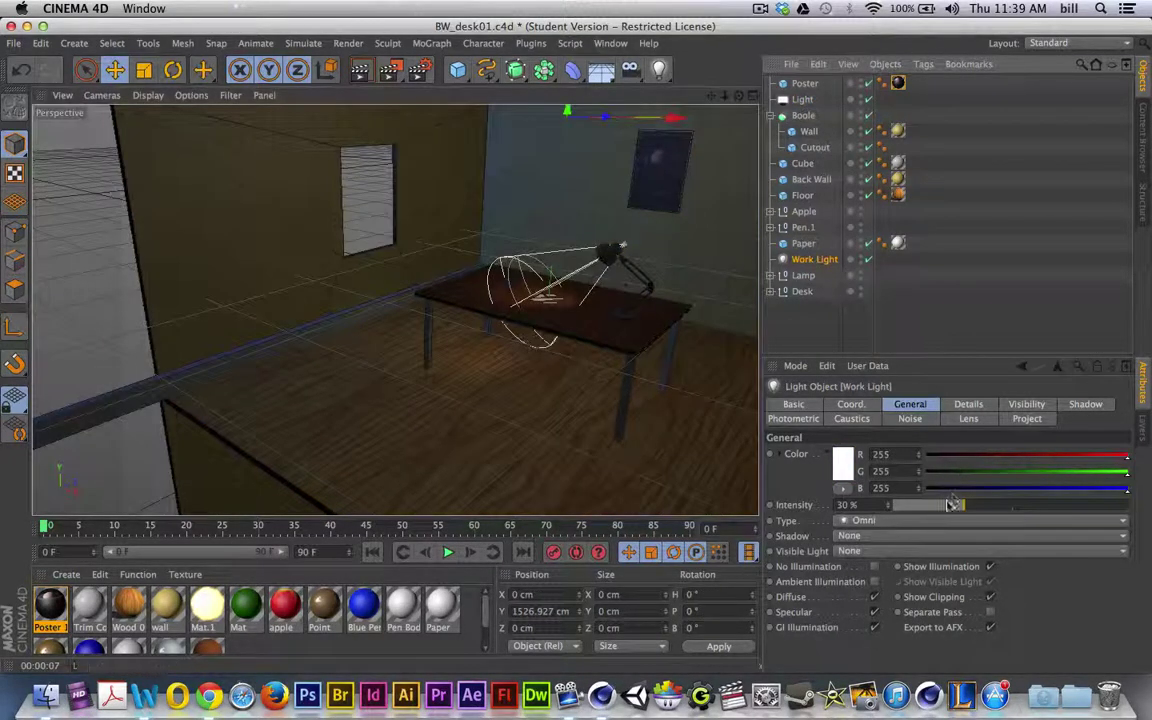
click(911, 505)
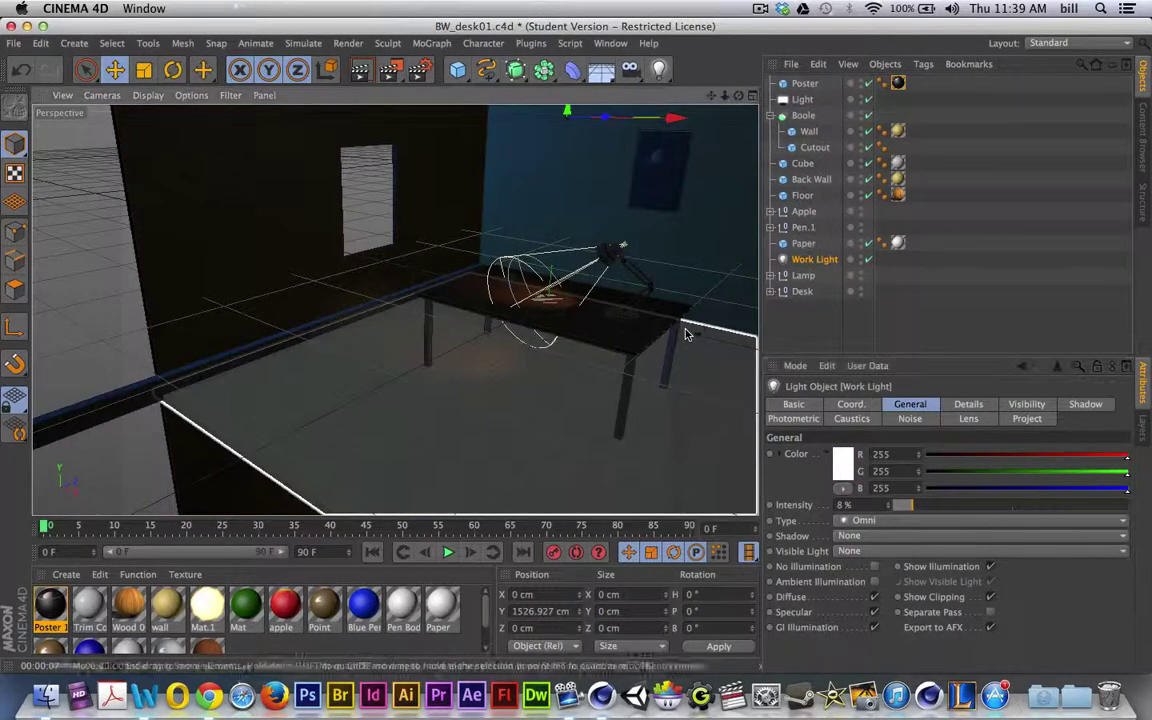
key(ctrl+r)
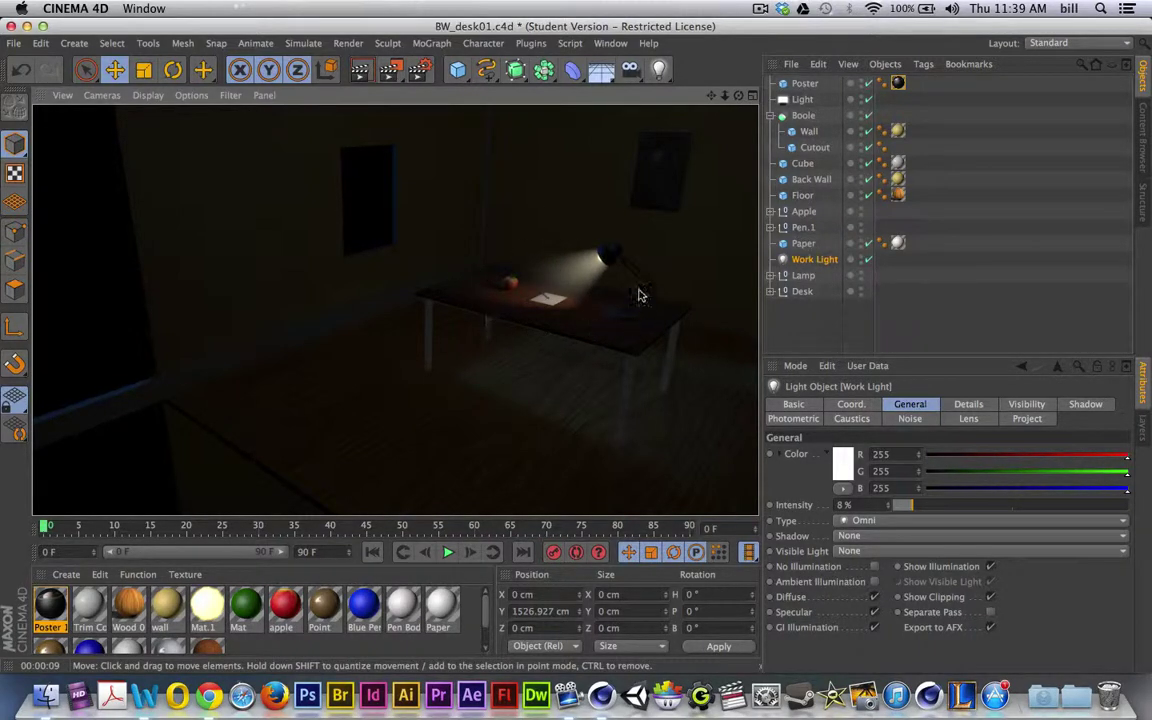
Set the Work Light's intensity to 17 % and render a closer view of the desk
scroll(555, 331, up, 3)
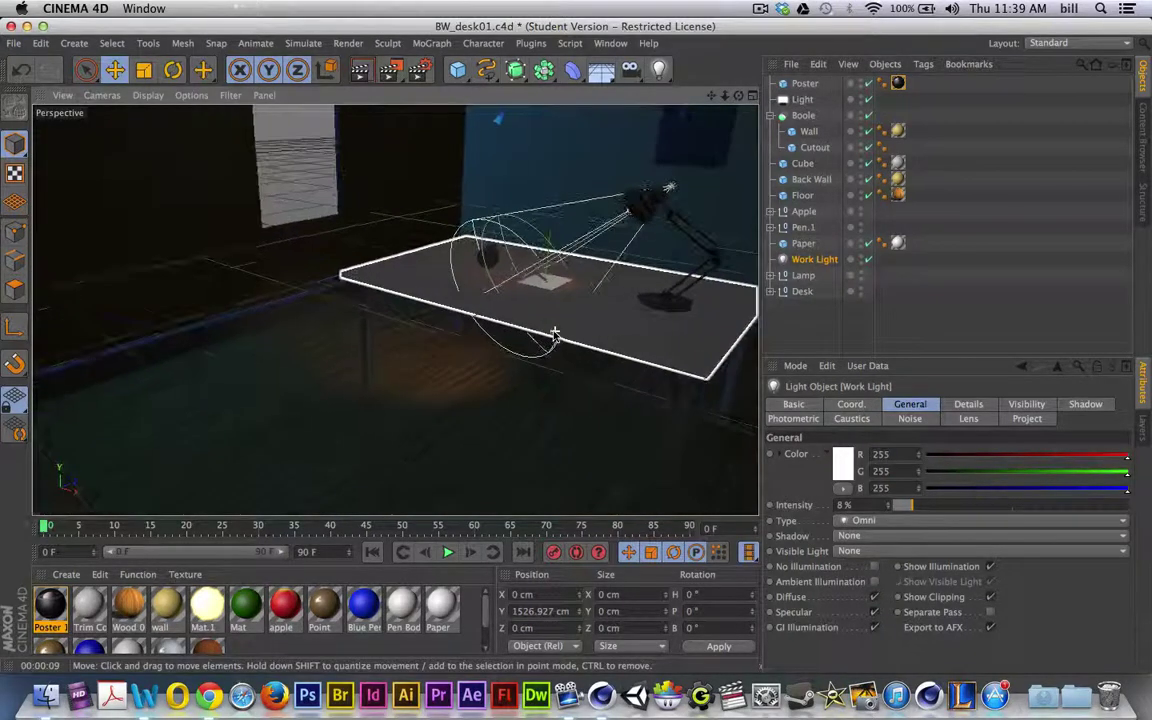
alt+drag(396, 310, 504, 361)
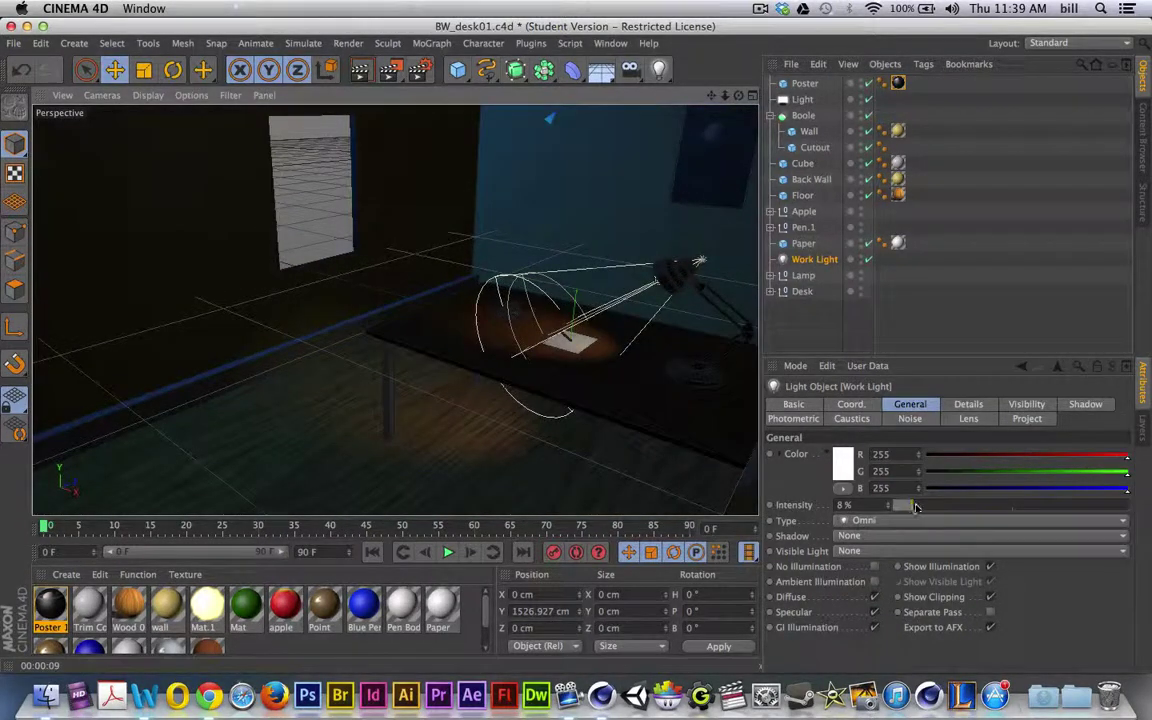
drag(913, 505, 934, 506)
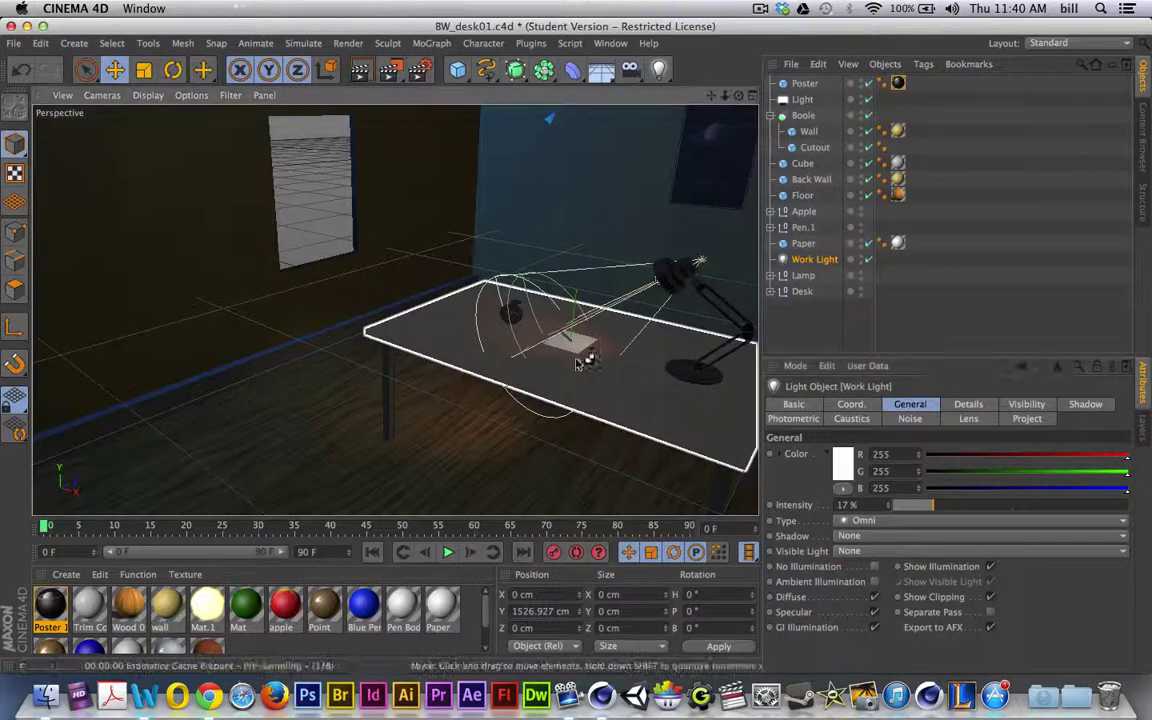
key(ctrl+r)
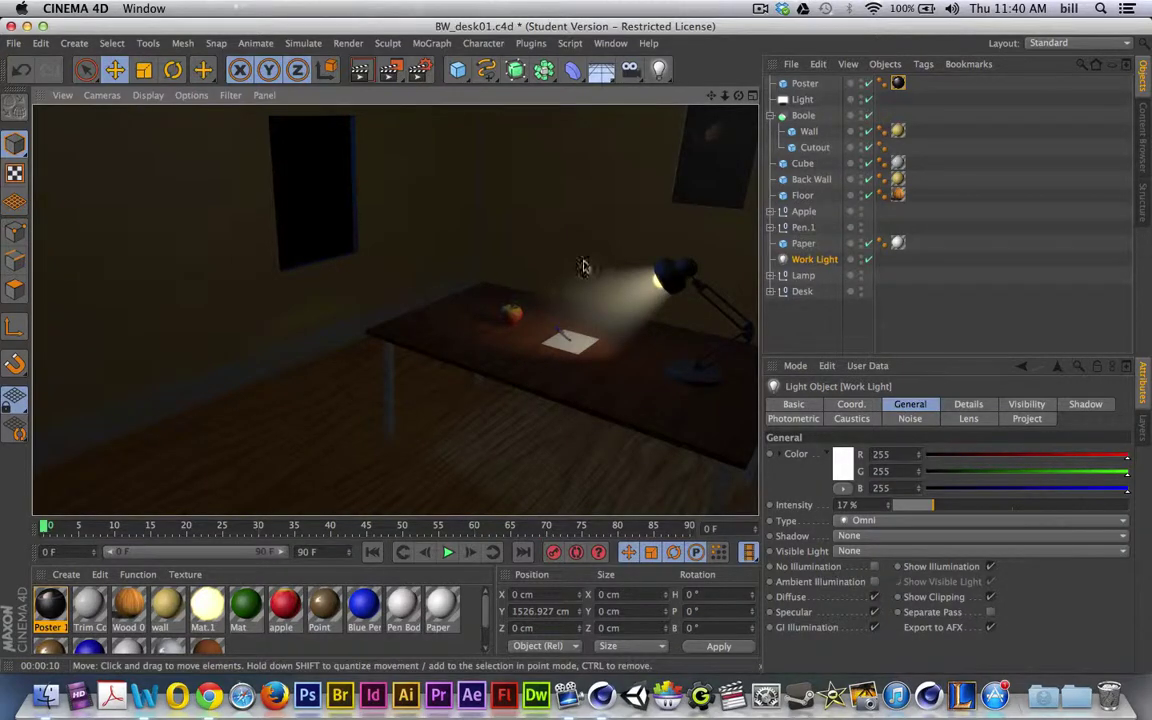
Browse the Visualize object presets in the Content Browser, examining the Arm chairs and Chairs folders, and close the browser
click(610, 43)
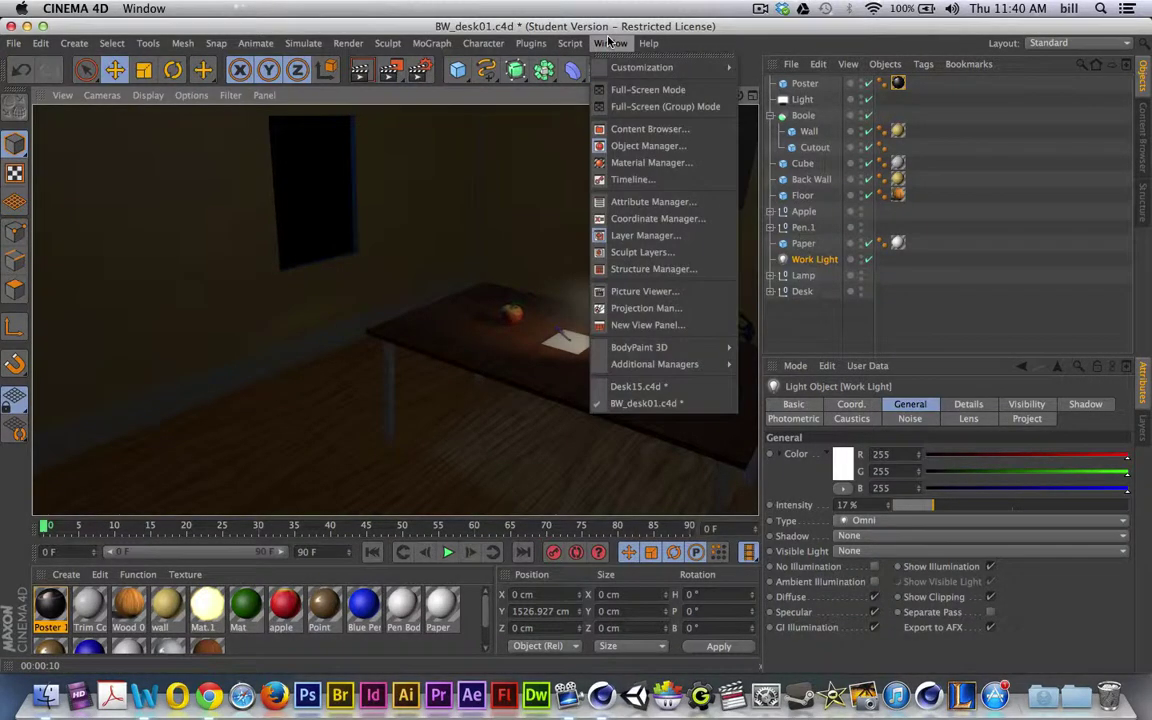
click(652, 128)
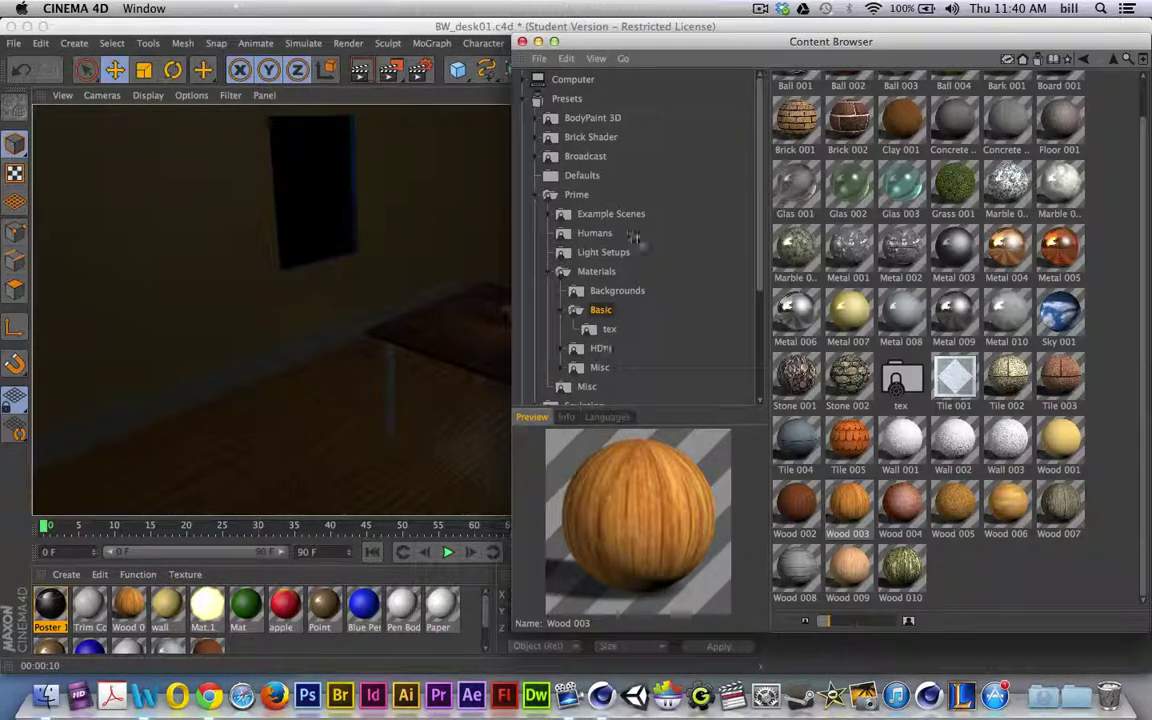
click(547, 195)
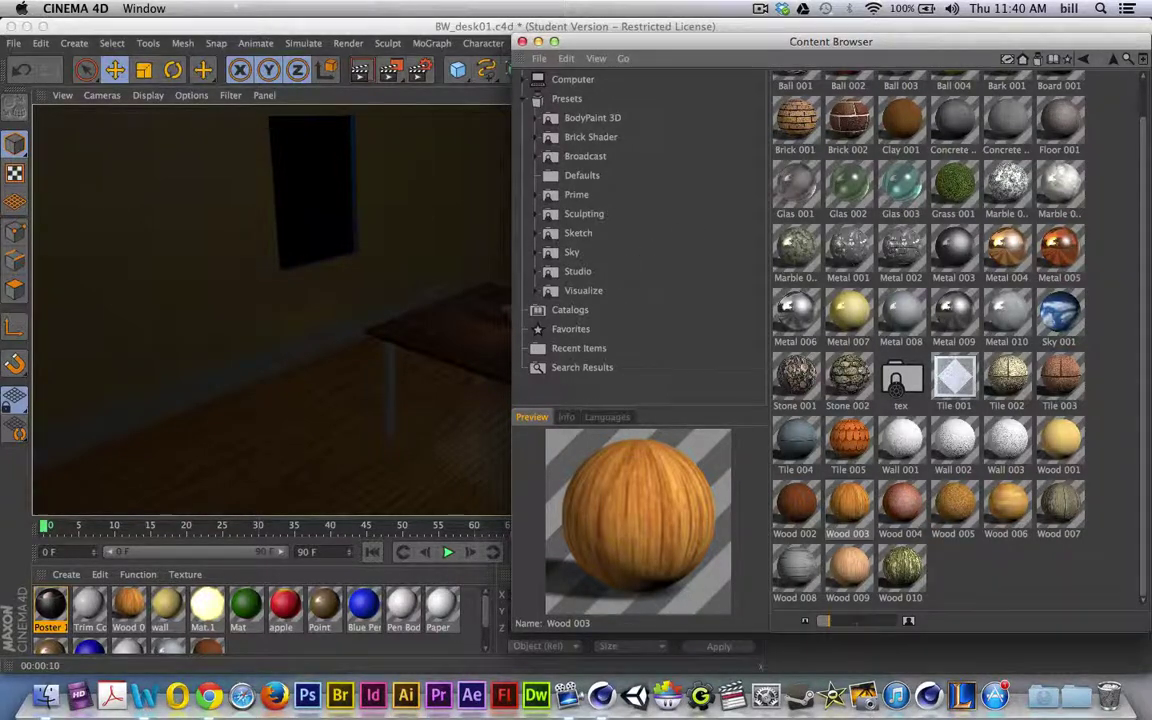
click(541, 291)
scroll(570, 280, down, 3)
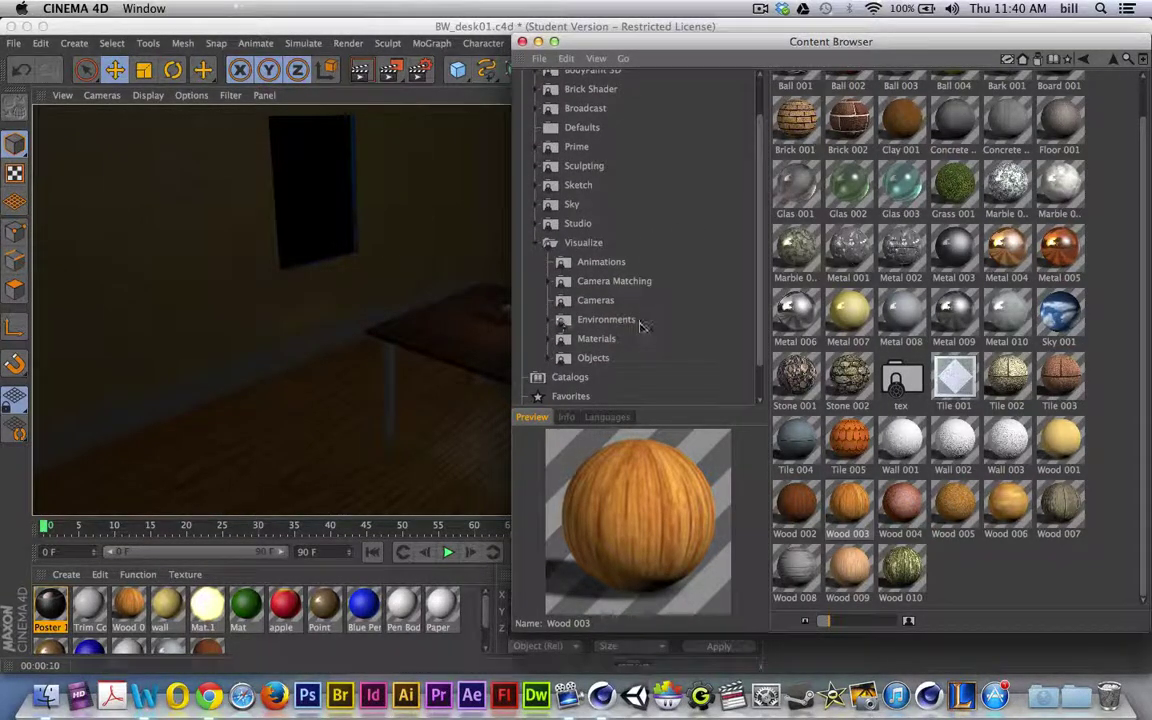
click(590, 357)
click(548, 359)
scroll(630, 362, down, 3)
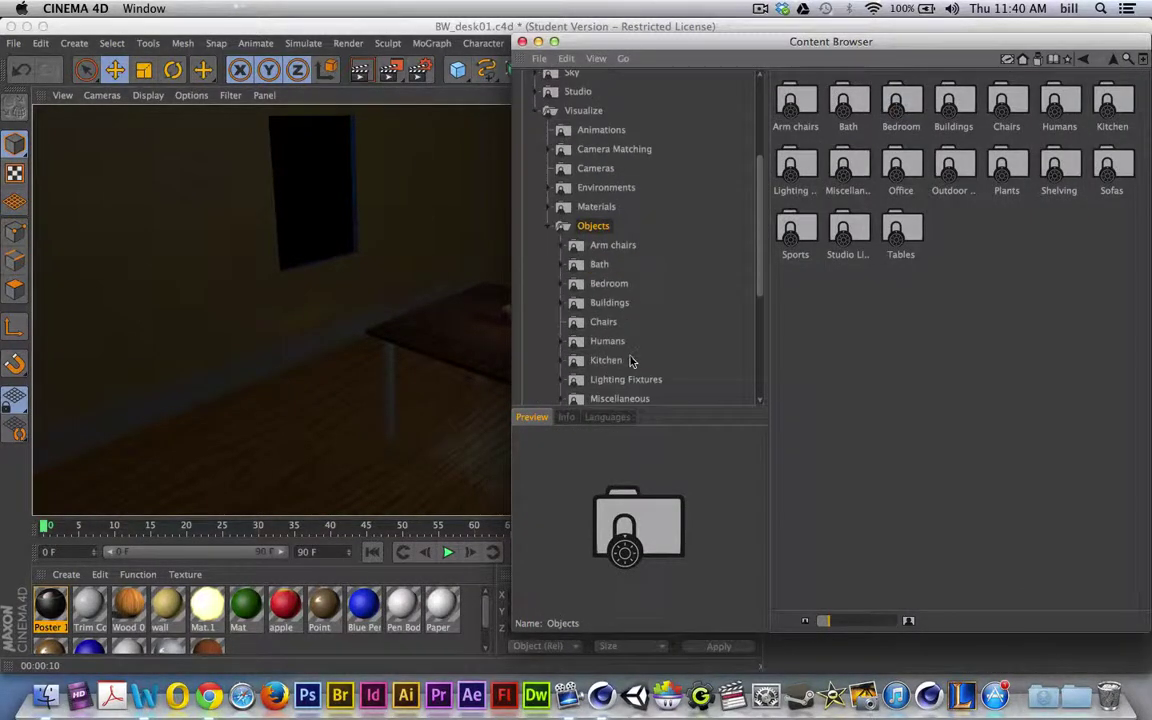
scroll(628, 307, up, 1)
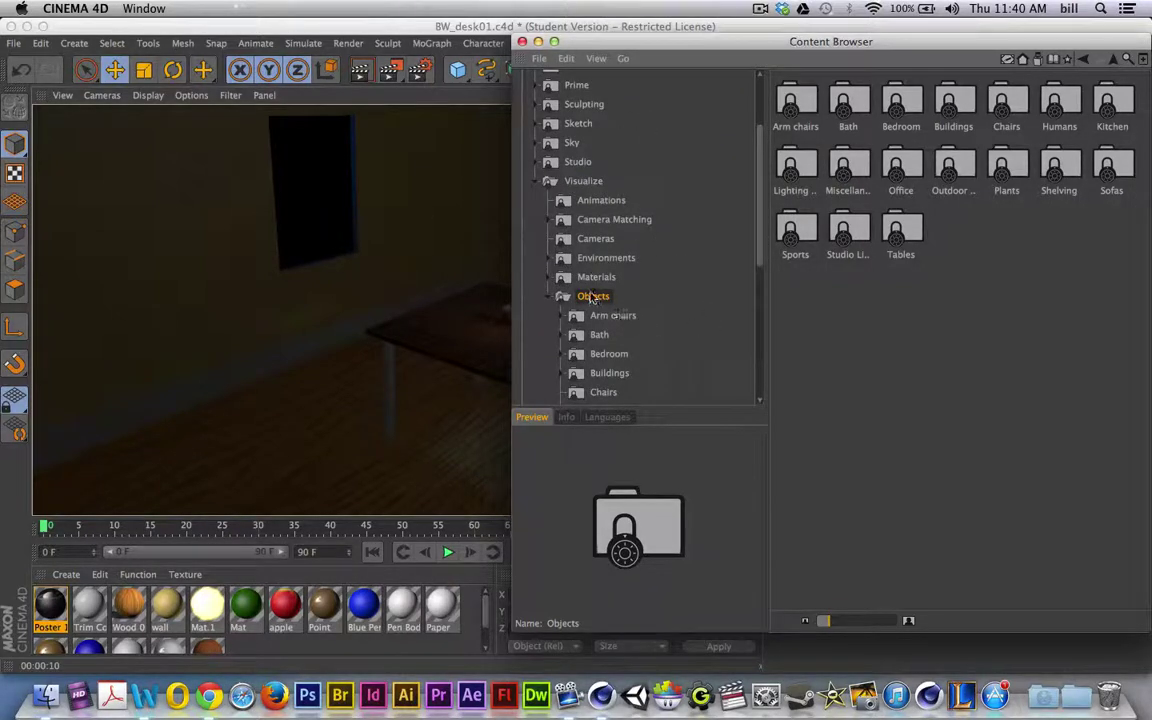
scroll(680, 332, down, 5)
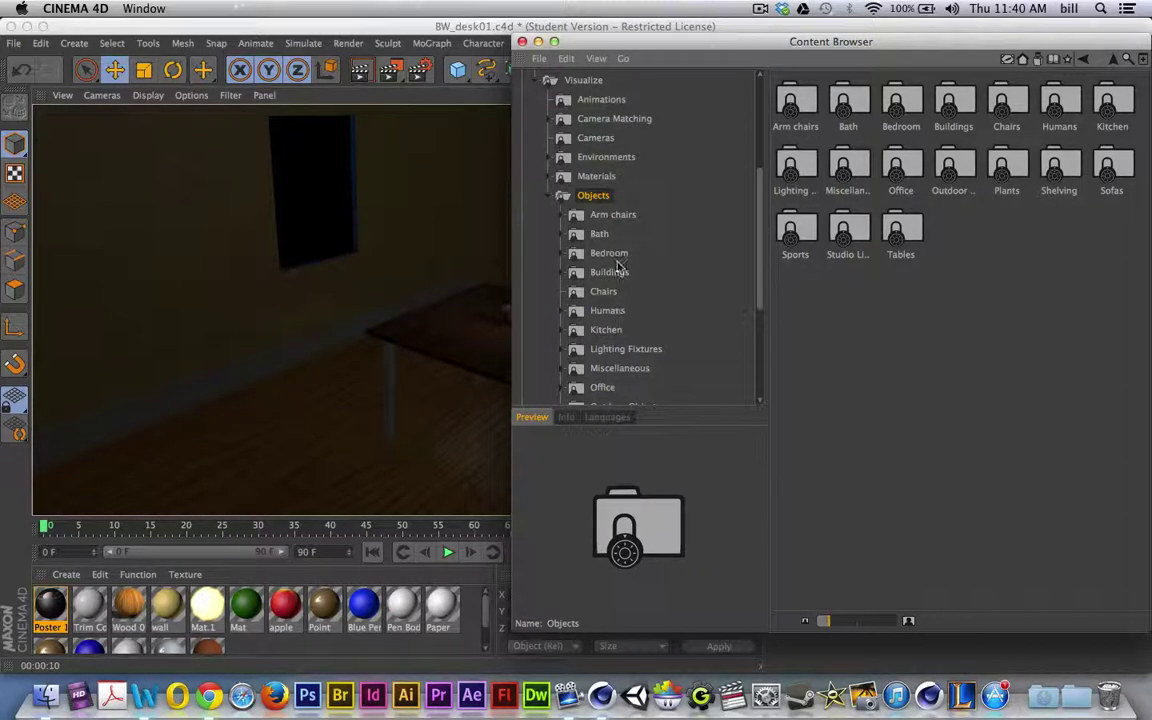
click(597, 217)
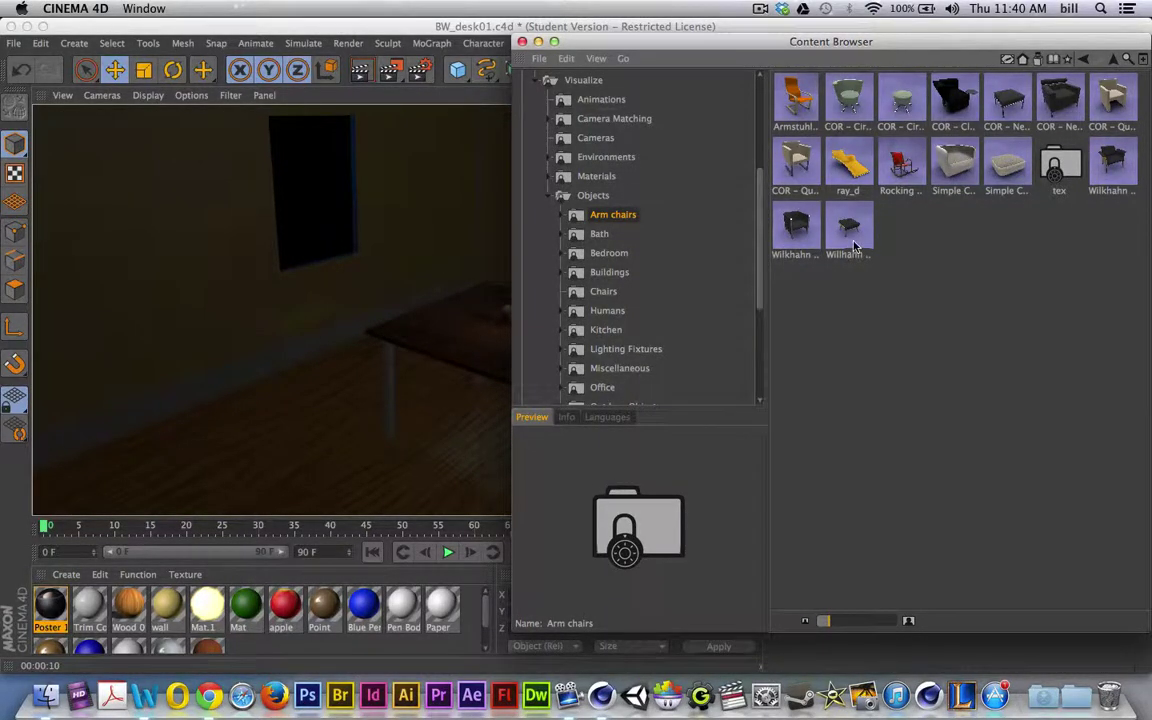
click(603, 291)
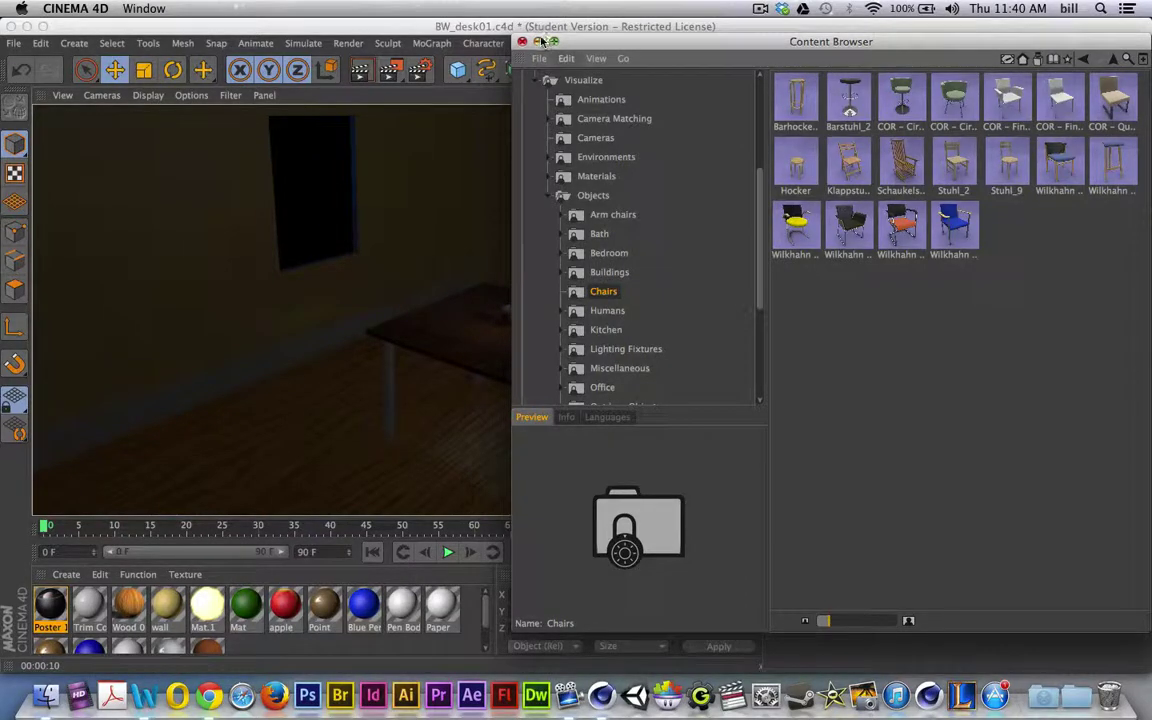
click(522, 41)
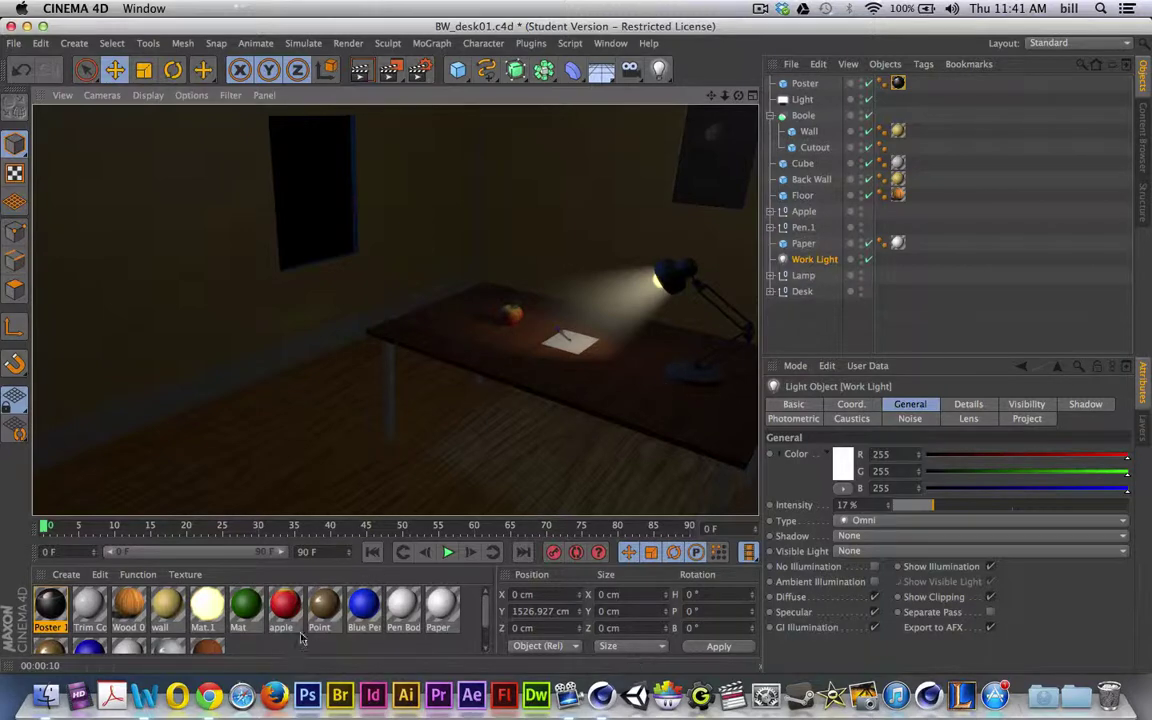
Switch to the Blackboard Learn course page in Chrome and review the Desk Scene project rubric through its required models
click(208, 695)
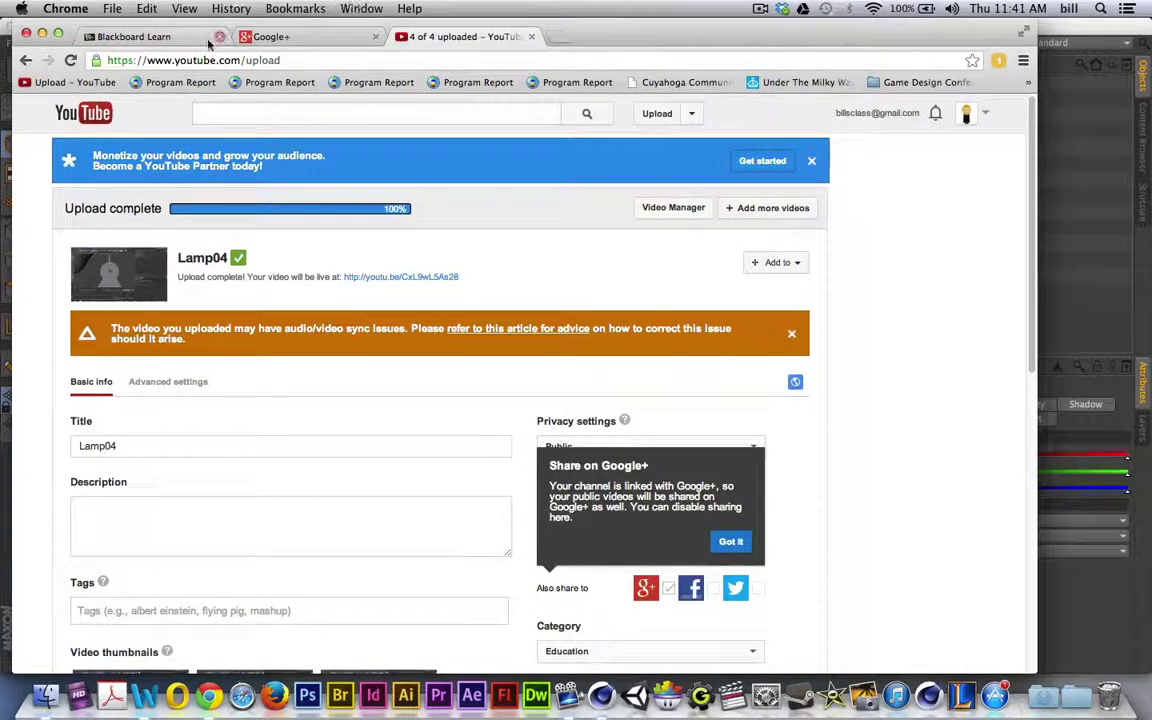
click(154, 36)
scroll(250, 310, up, 3)
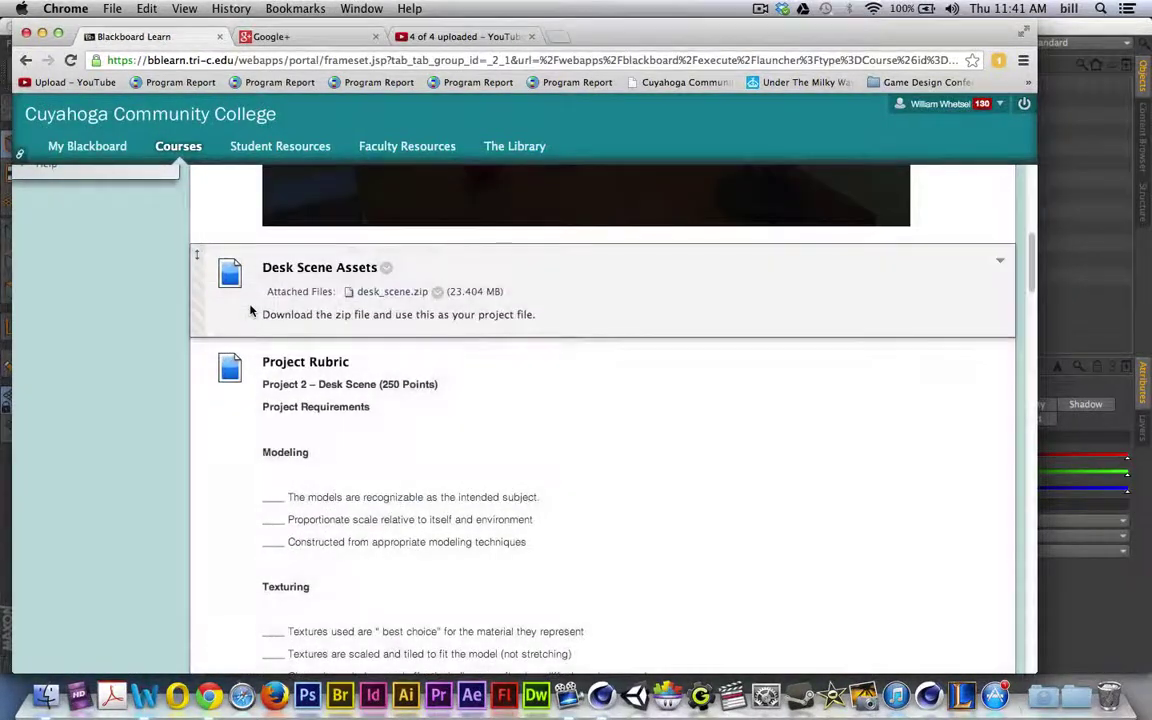
scroll(252, 309, down, 2)
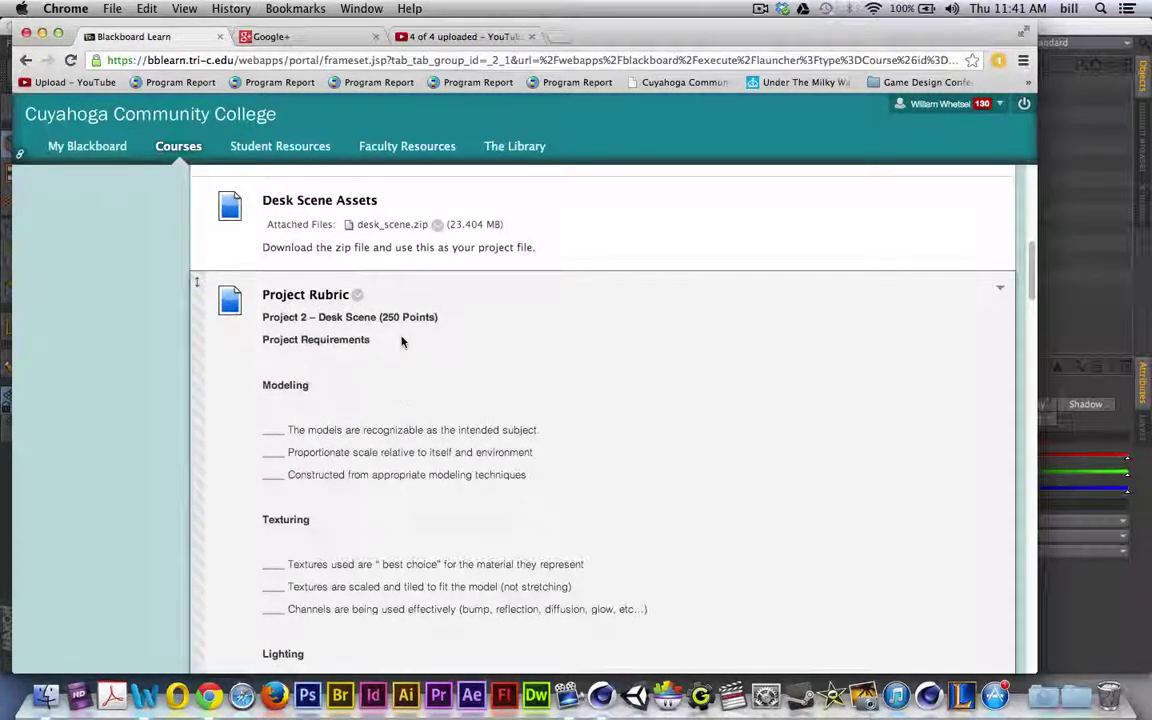
scroll(365, 309, down, 3)
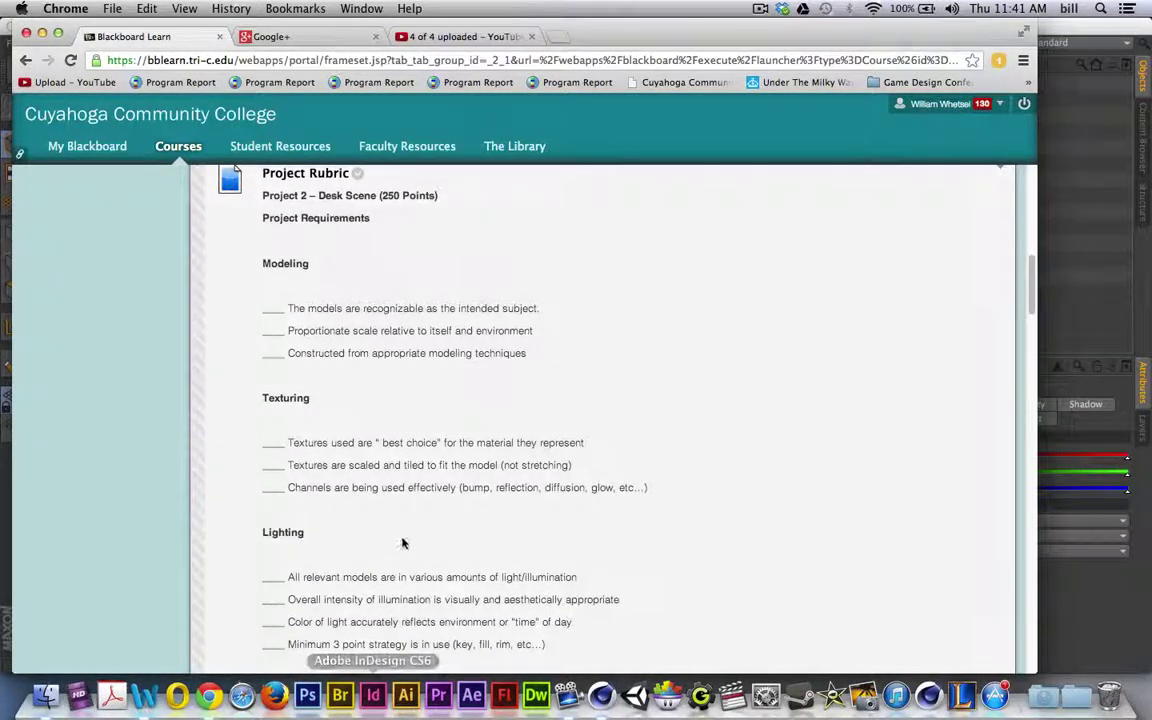
scroll(428, 483, down, 3)
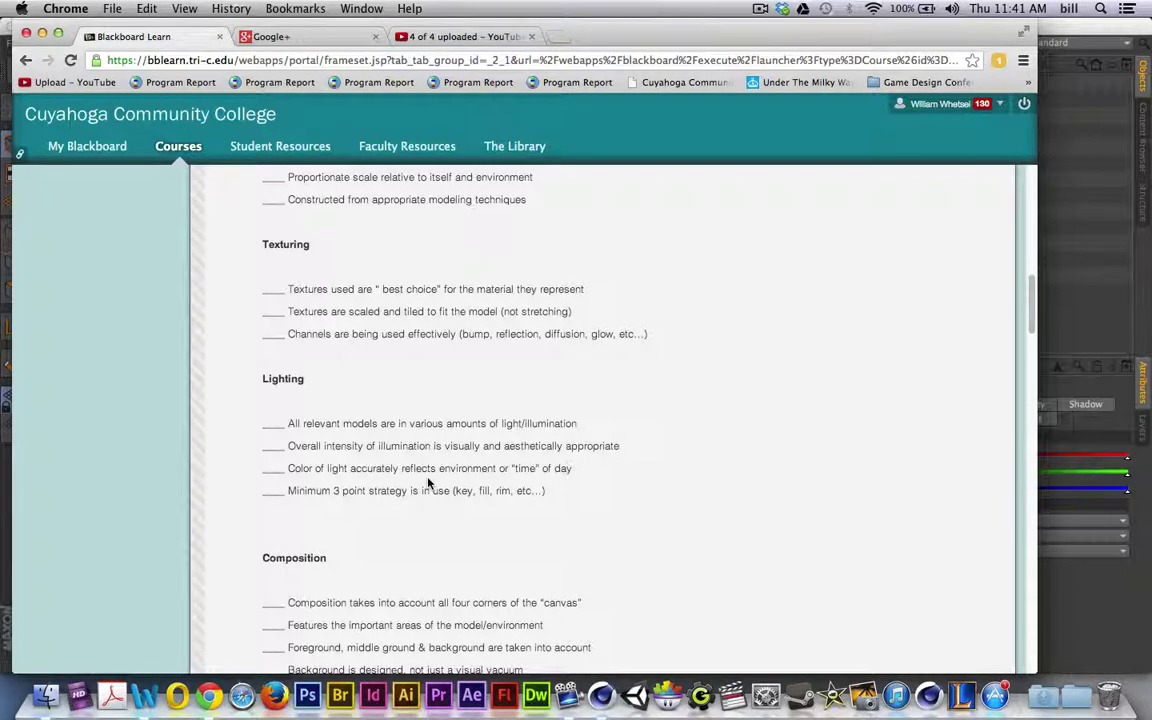
scroll(428, 483, down, 7)
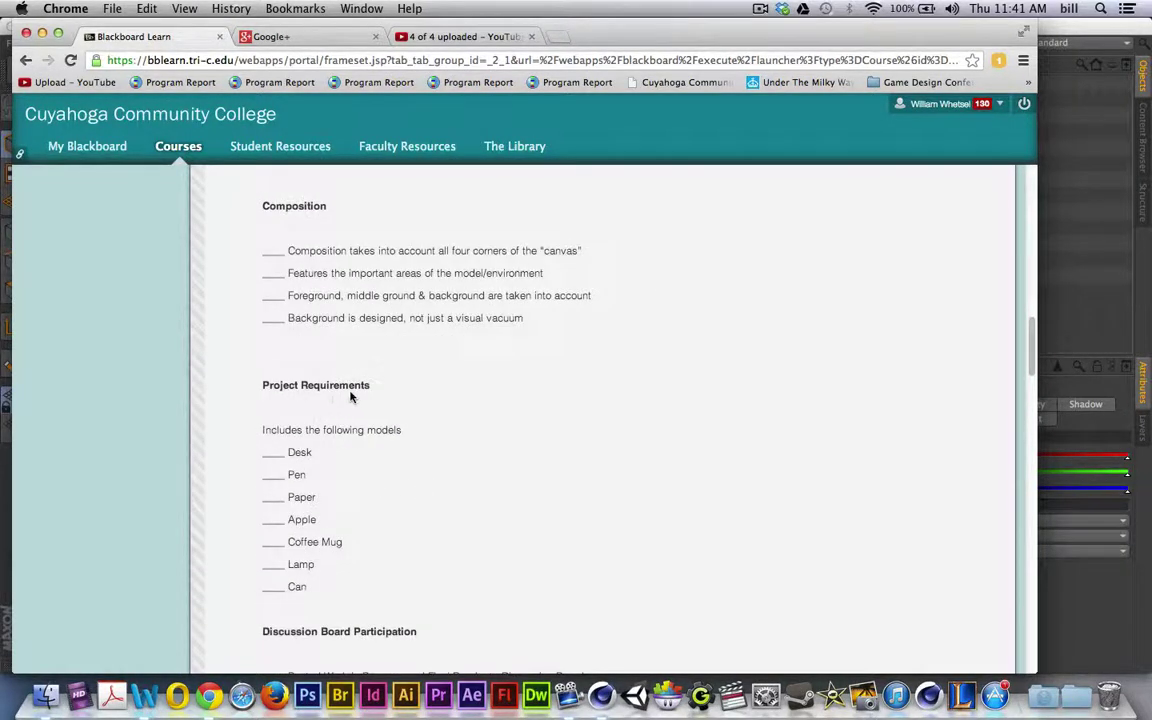